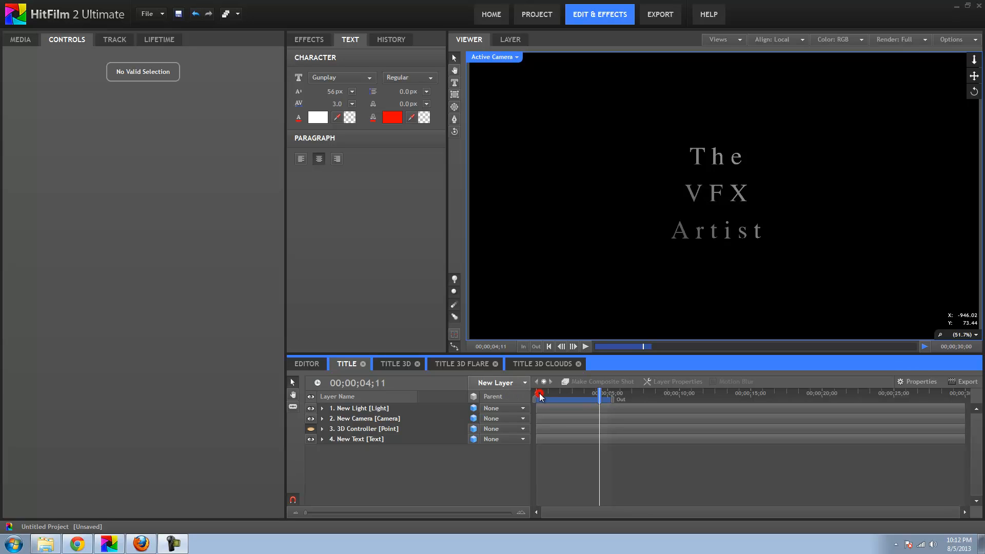
Scrub the Title composite shot from its start to about five seconds to preview the text animation
left_click_drag(542, 395, 606, 393)
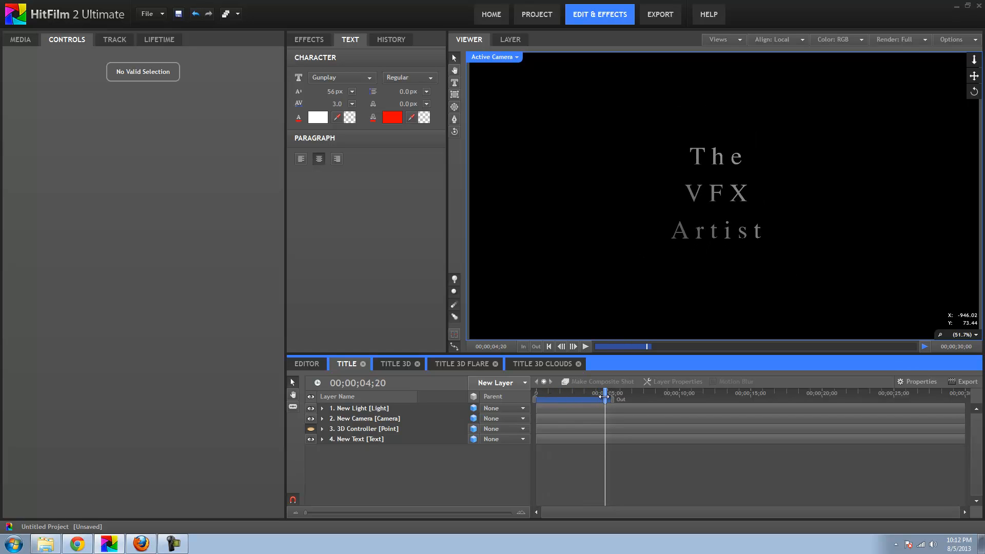
left_click(538, 391)
left_click_drag(537, 391, 612, 387)
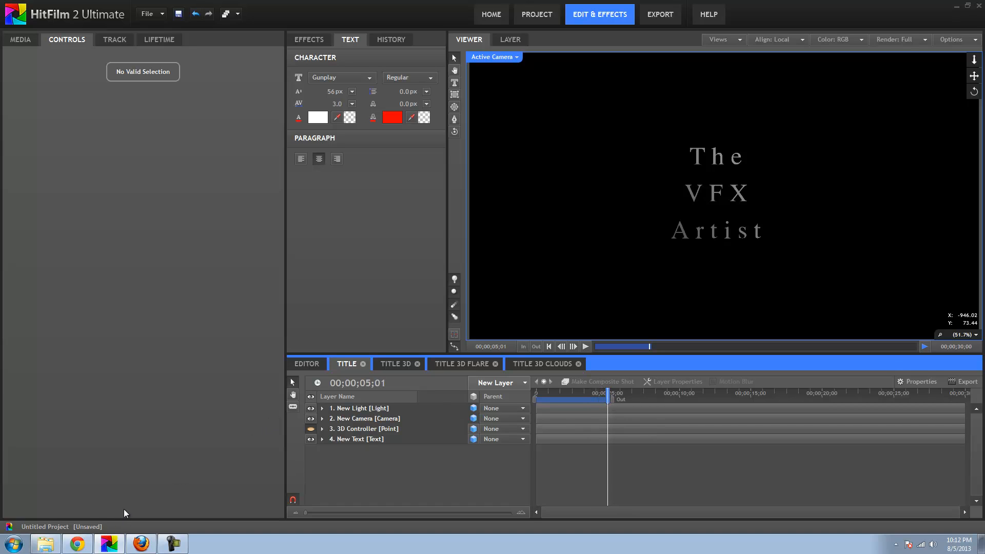
Switch to Chrome, play the movie trailer end title video from about 0:45 to 1:12 with sound muted, and return to HitFilm
left_click(78, 544)
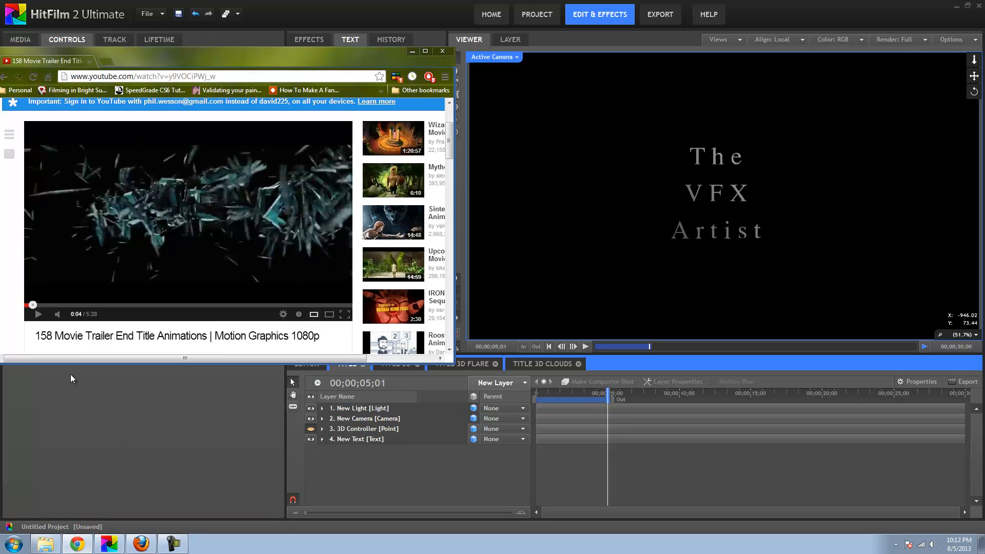
left_click(73, 304)
left_click(38, 314)
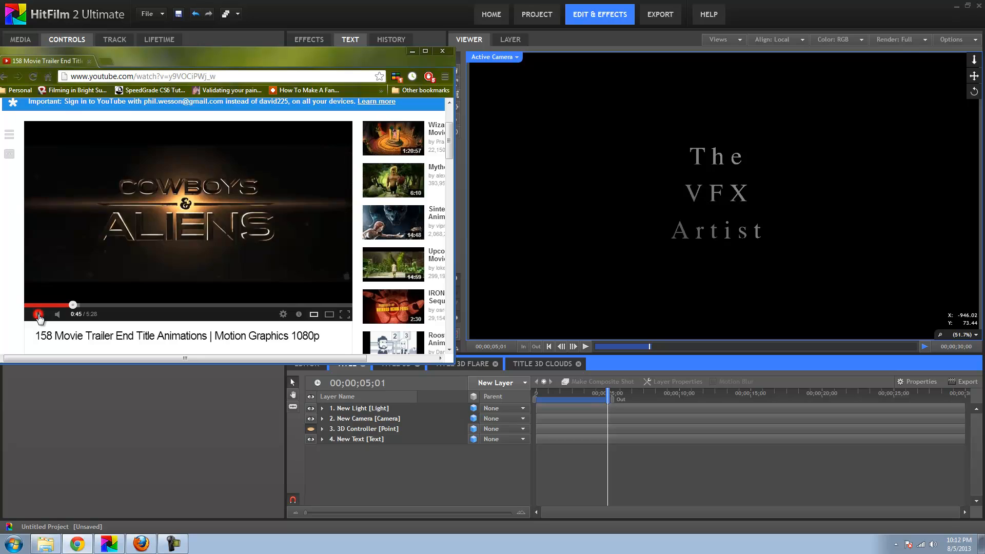
left_click(39, 315)
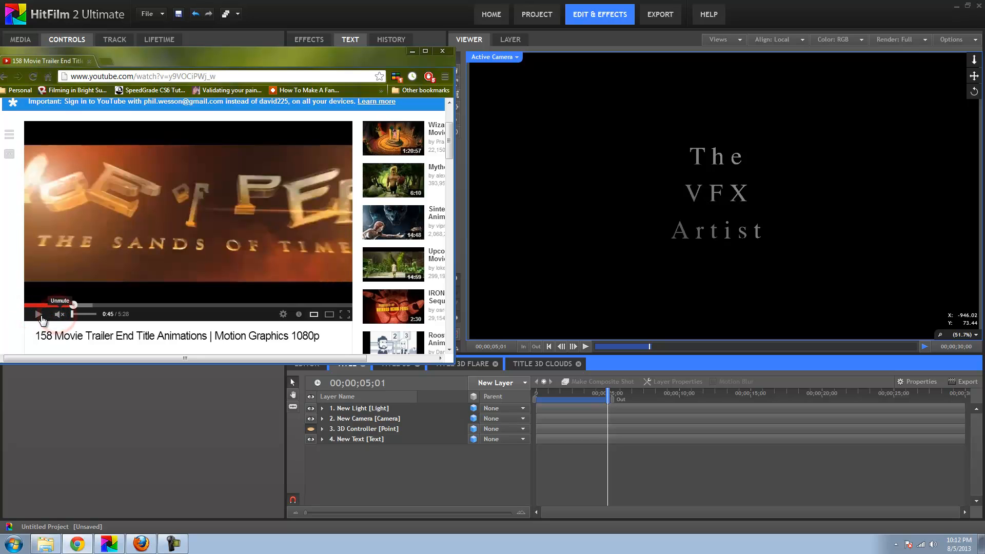
left_click(39, 315)
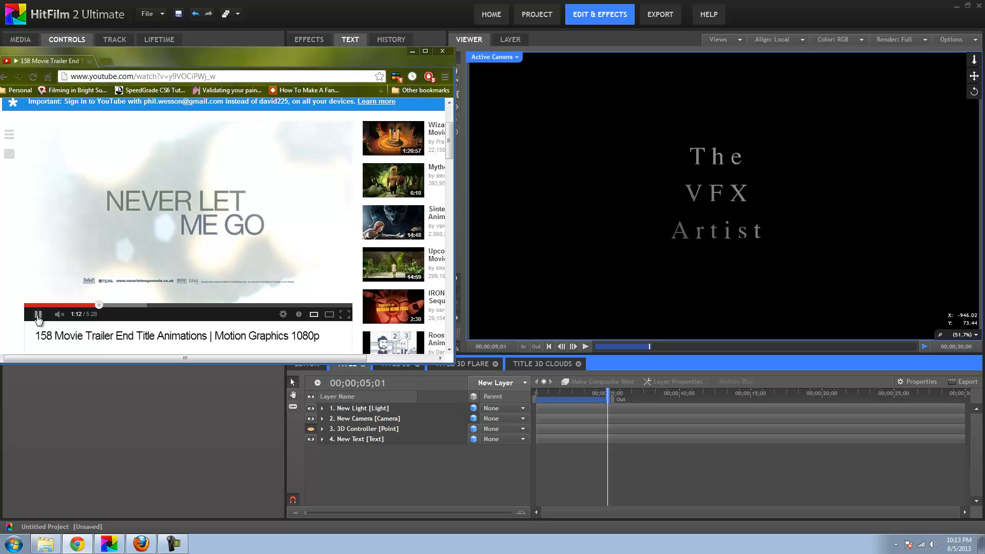
left_click(37, 315)
left_click(132, 425)
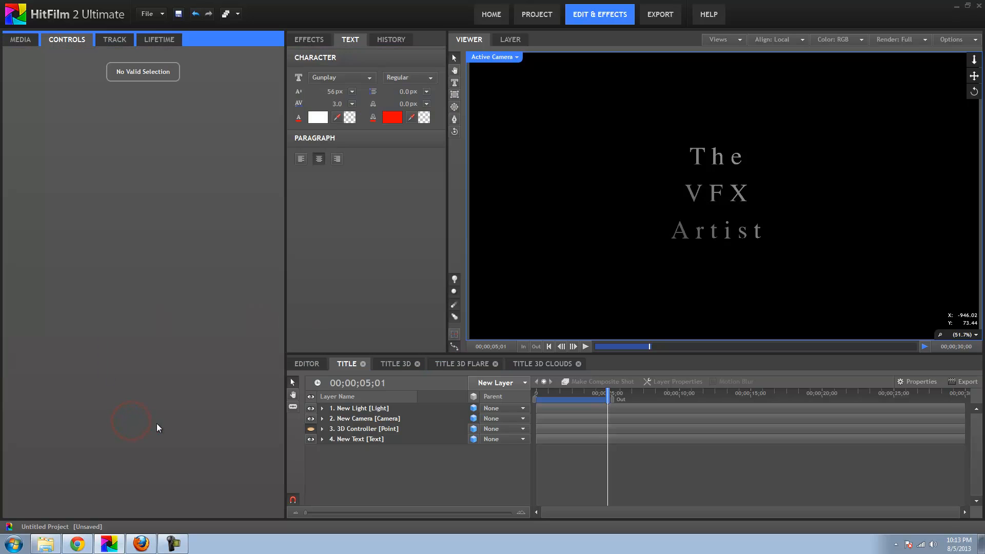
Scrub the Title animation once more to about five seconds and show the project media list
left_click_drag(547, 394, 608, 393)
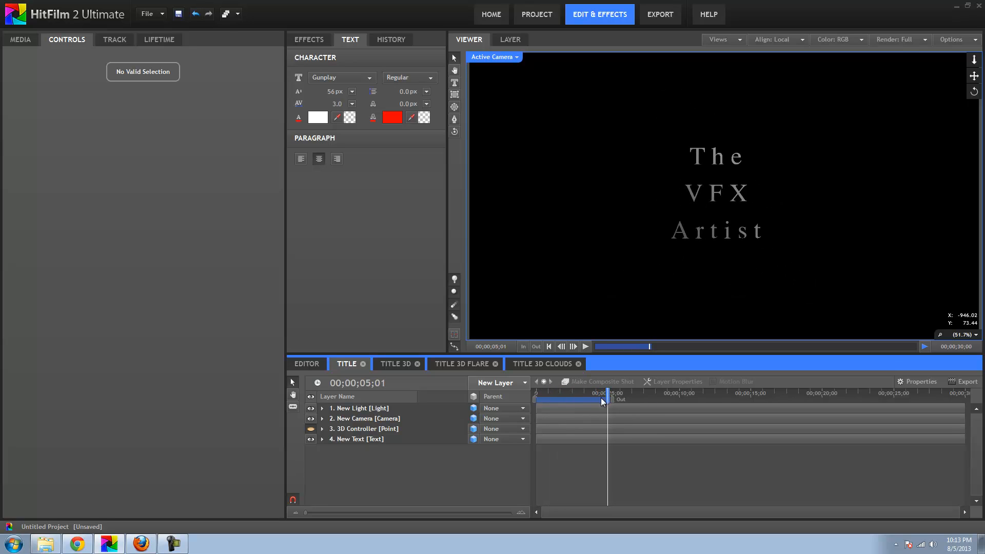
left_click(24, 41)
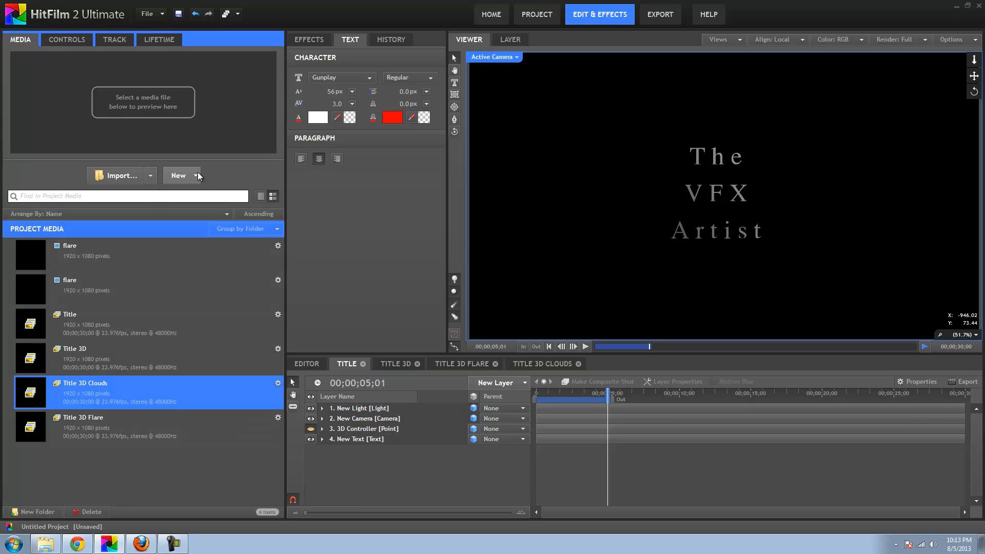
Browse through the featured tutorials on the Home screen
left_click(492, 16)
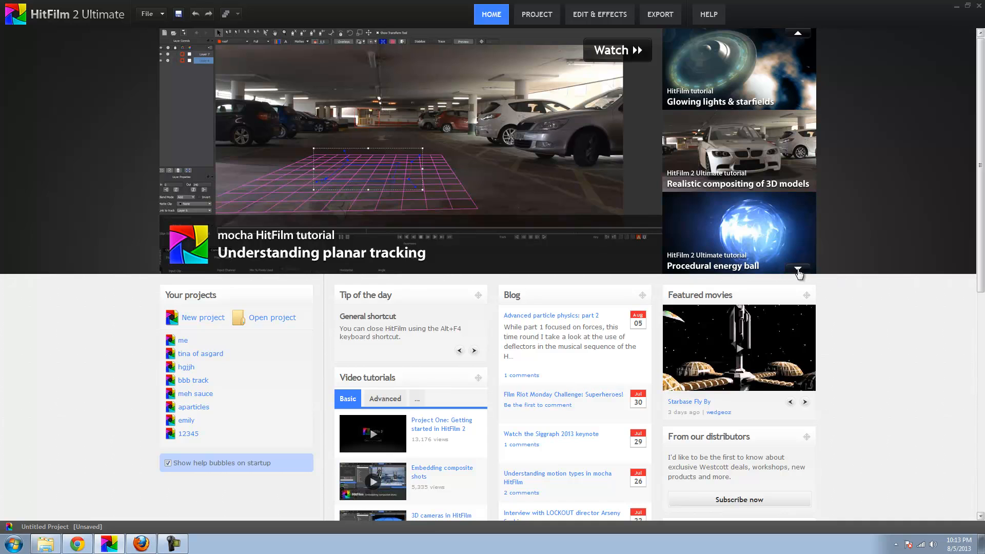
left_click(798, 270)
left_click(798, 270)
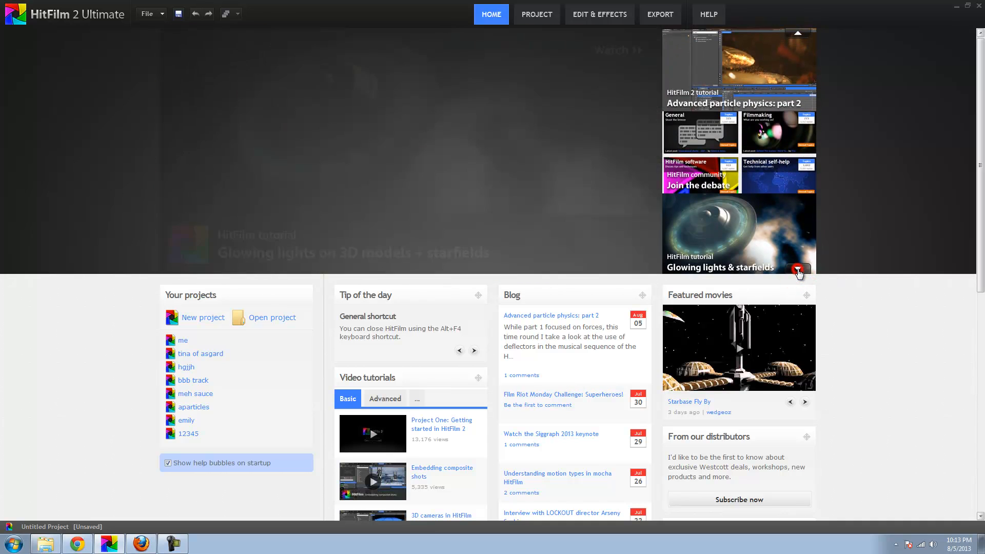
left_click(798, 270)
left_click(798, 269)
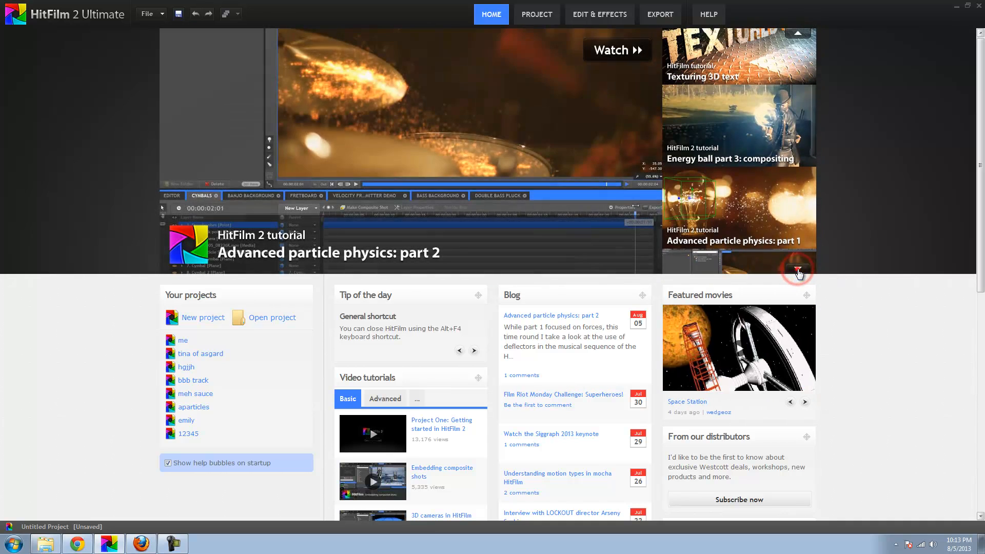
left_click(799, 270)
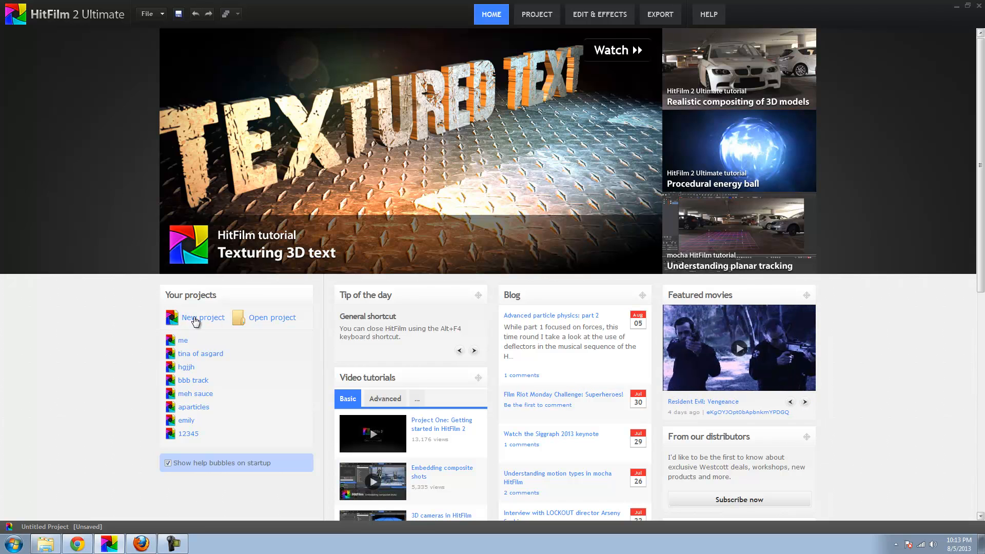
Start a new project and cancel it, and view the current project's editor sequence properties instead
left_click(195, 320)
left_click(536, 286)
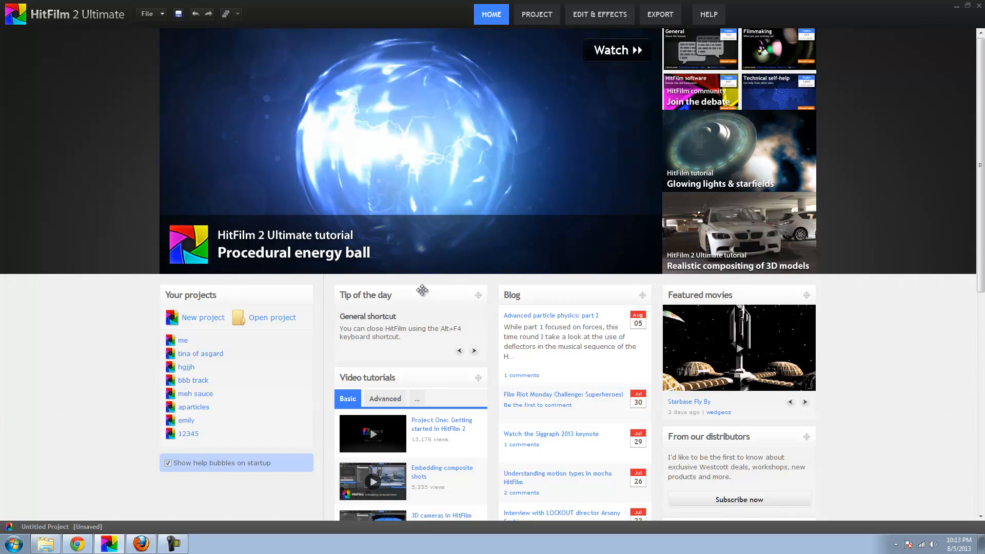
left_click(536, 14)
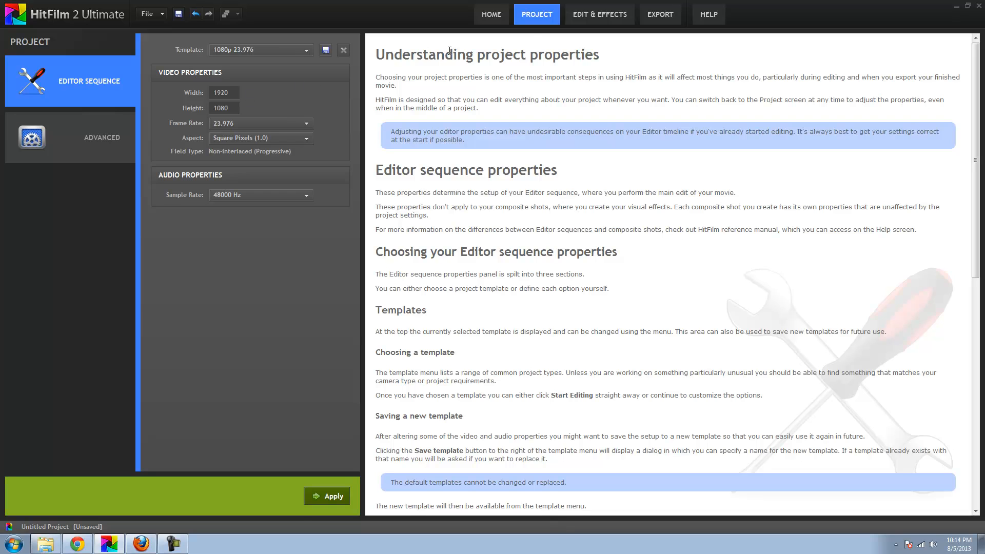
Create a composite shot named "Title For Tutorial" from the project media, keeping the 1080p 23.976 template and 30-second duration
left_click(573, 21)
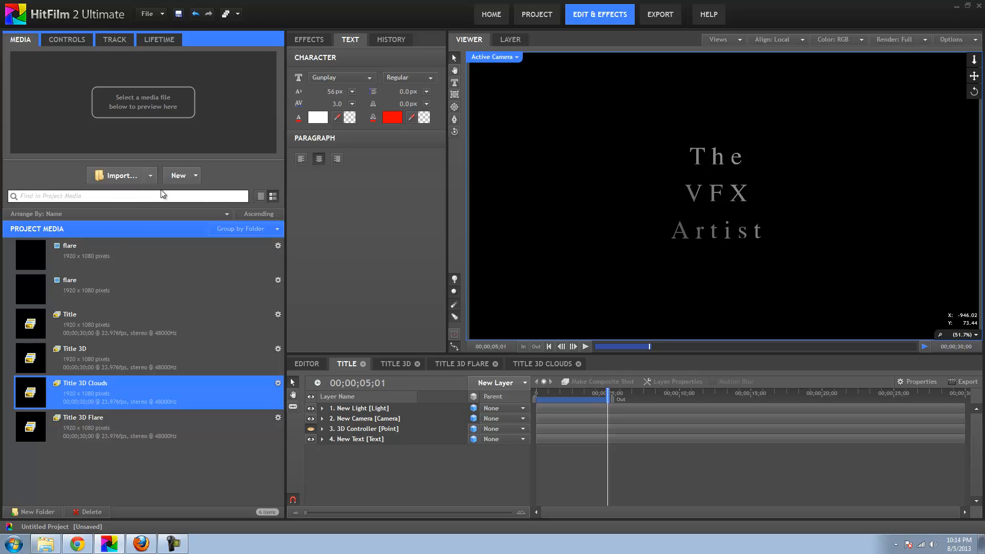
left_click(194, 176)
left_click(201, 194)
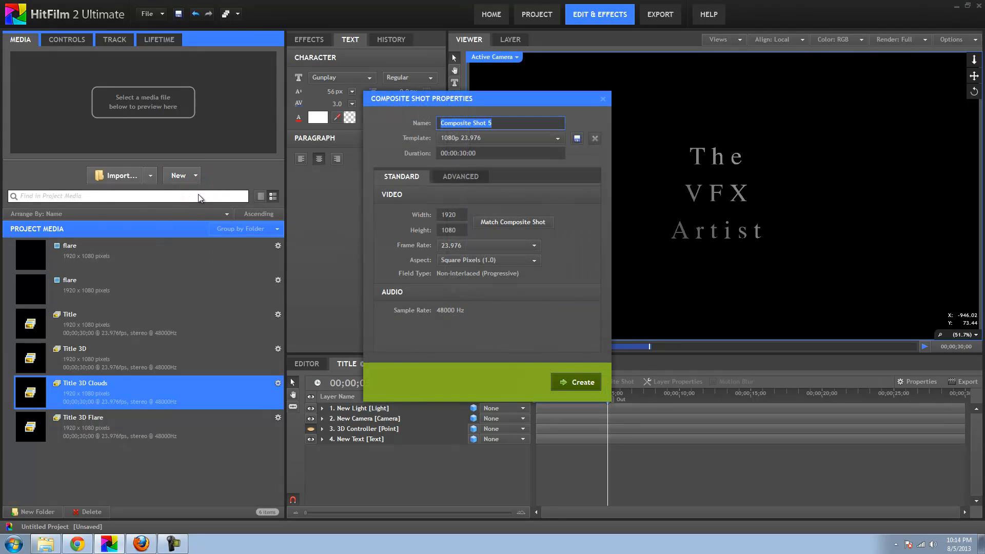
type("Fo")
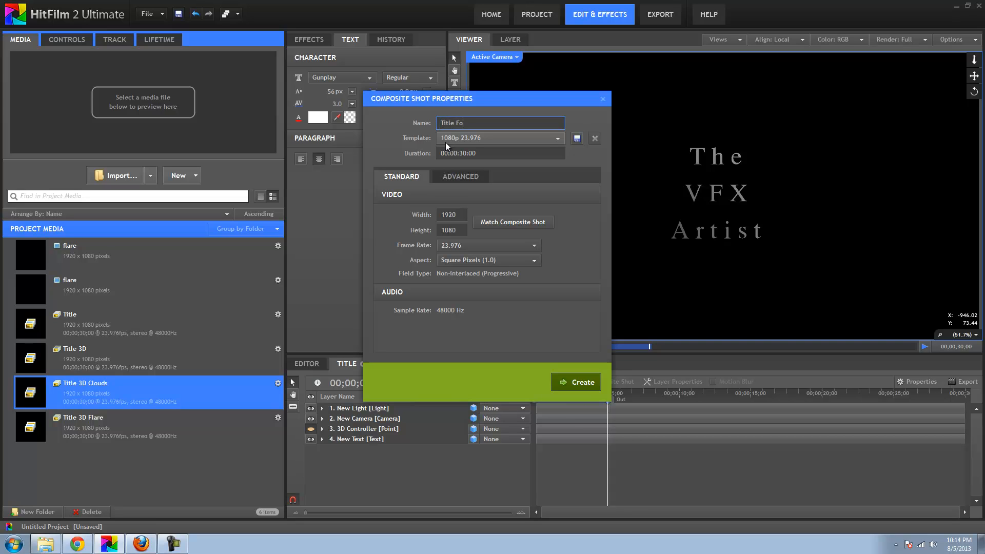
type("itle For Tutorial")
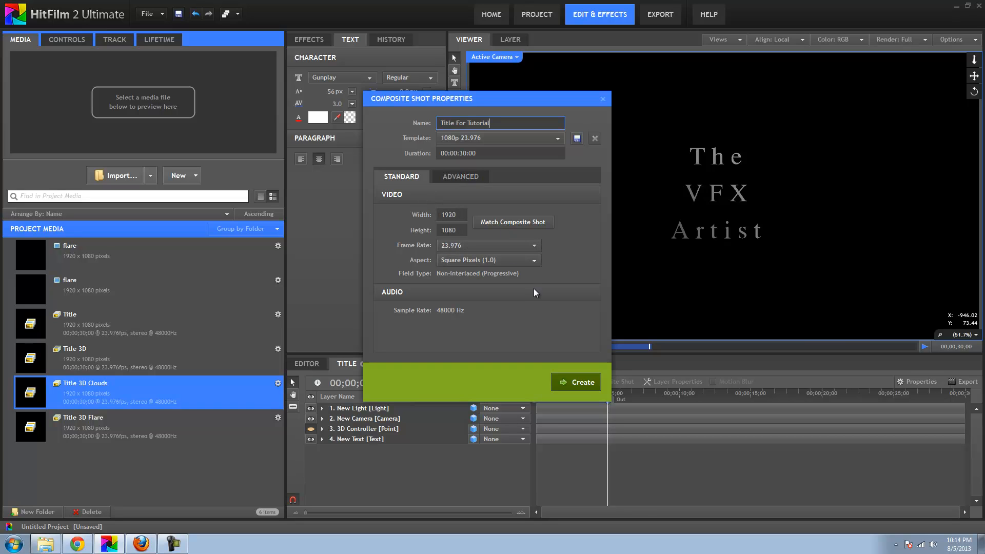
left_click(575, 382)
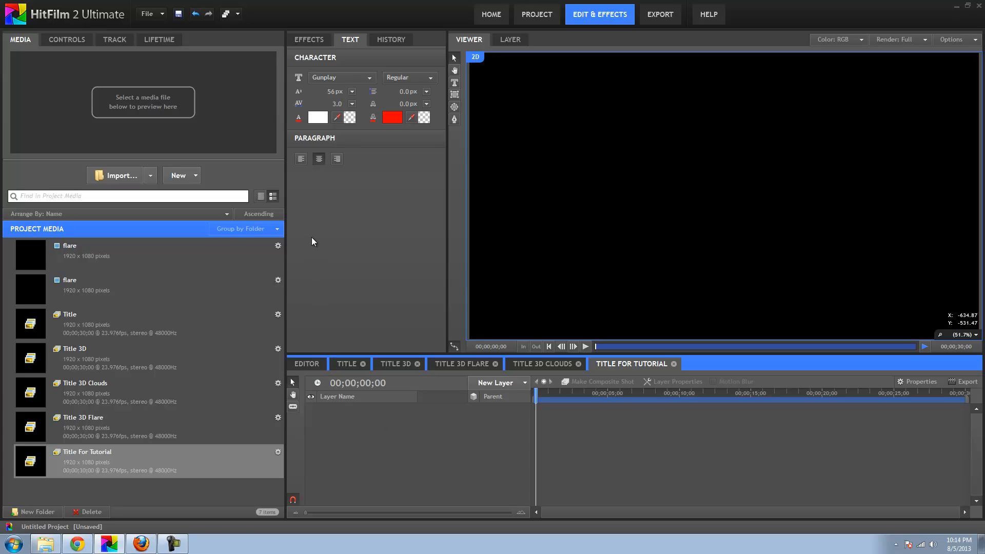
Draw a large text box across the middle of the frame and enter the text "Movie Title"
left_click(454, 84)
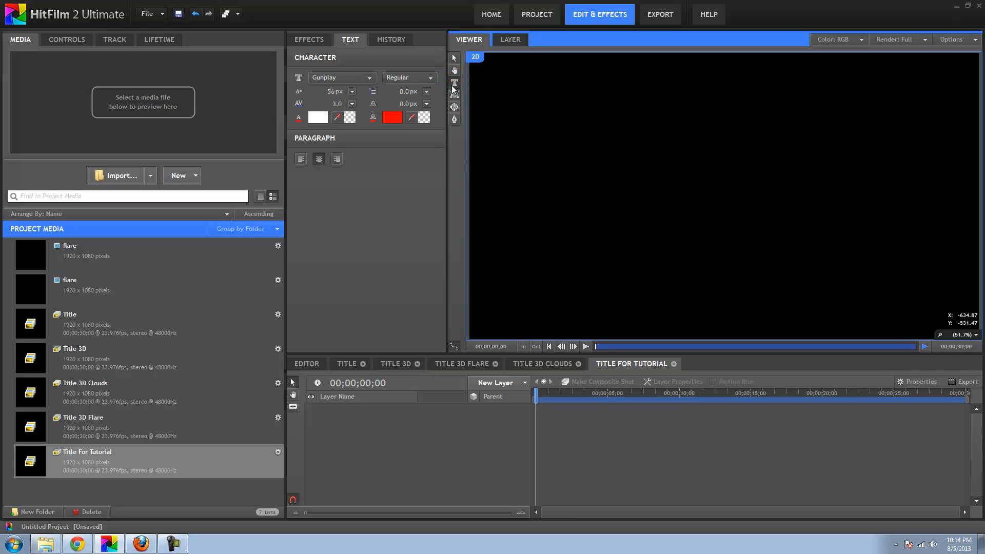
left_click_drag(564, 111, 878, 286)
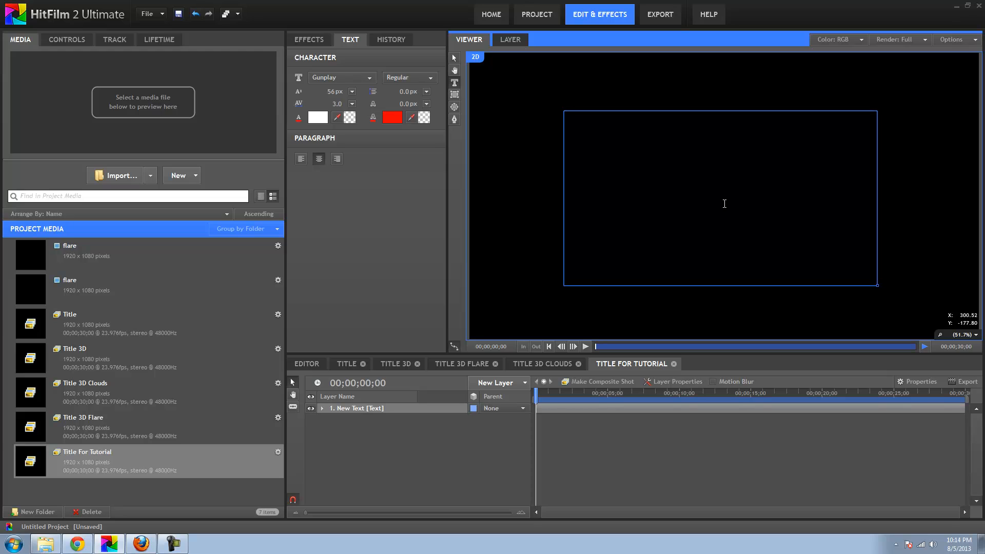
left_click(664, 179)
type("Movie Title")
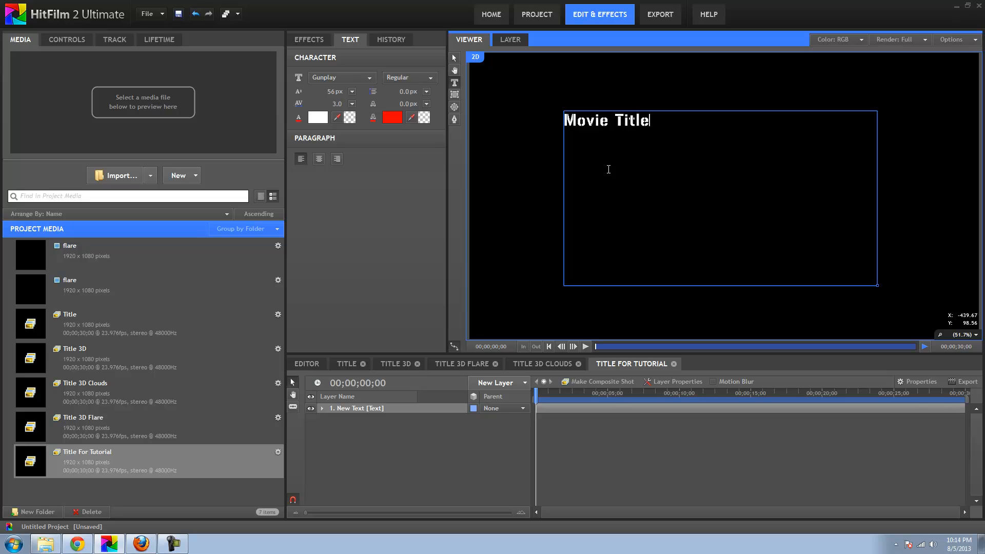
scroll(608, 169, "up", 2)
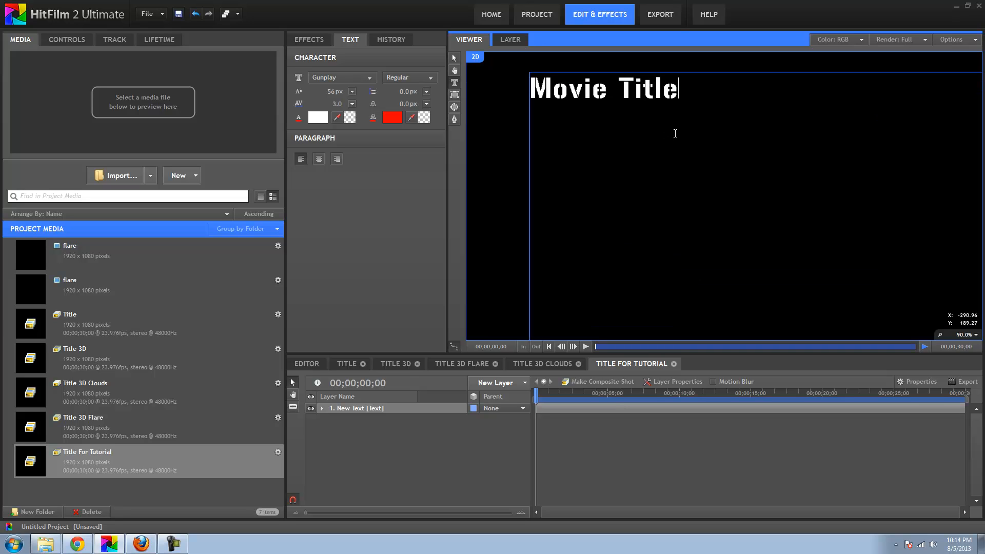
scroll(675, 131, "down", 3)
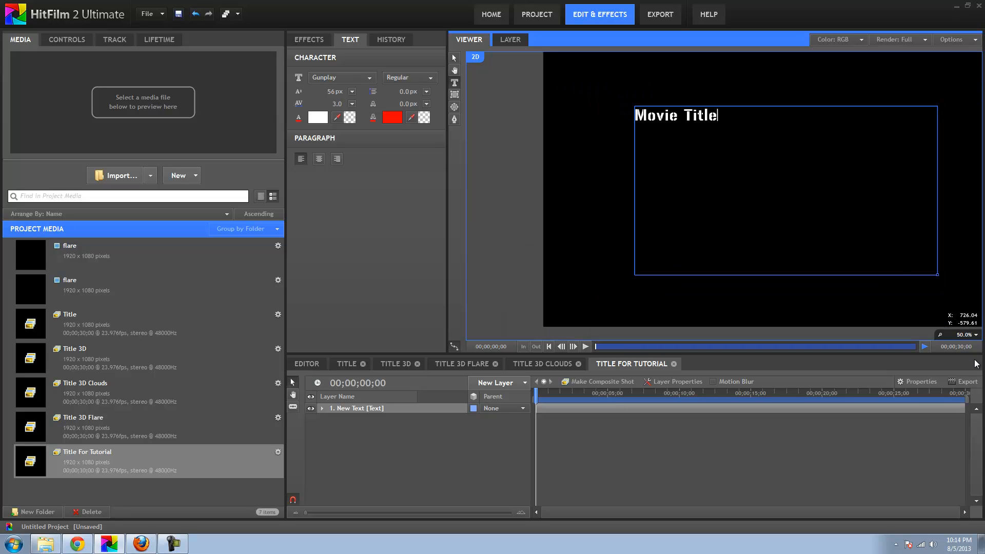
left_click(967, 335)
left_click(949, 445)
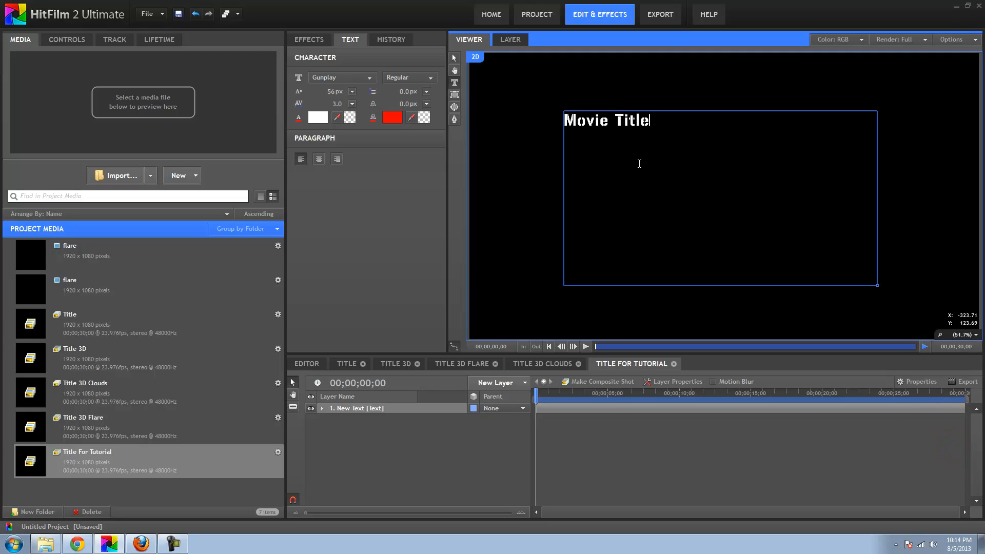
Centre-align the "Movie Title" text within its box and set its font size to 168 px
triple_click(683, 131)
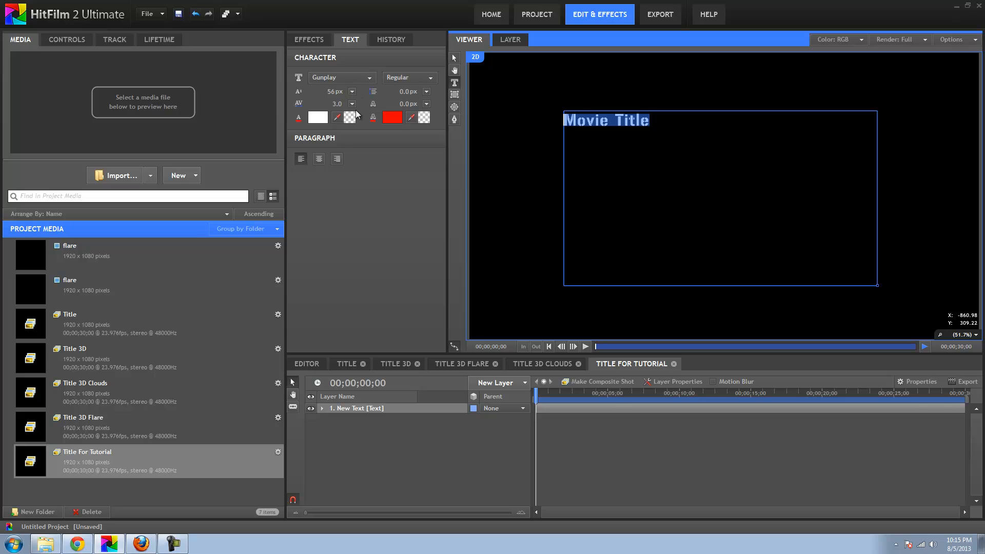
left_click(318, 159)
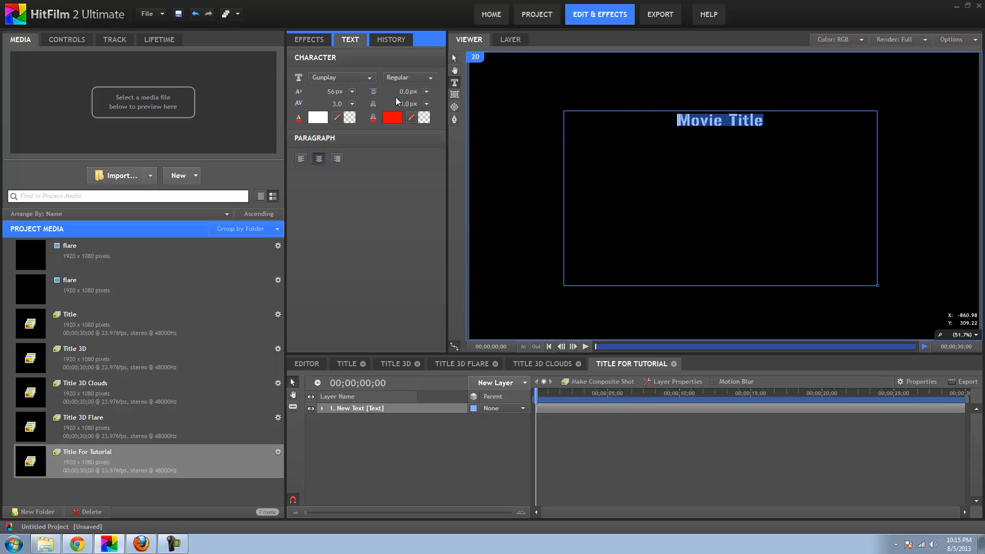
left_click_drag(331, 92, 389, 91)
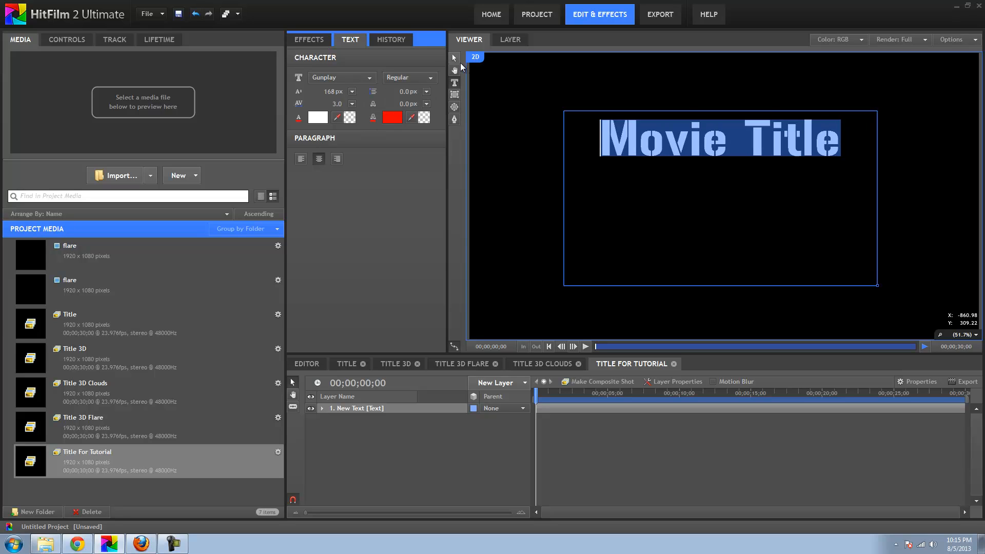
Move the text layer straight down so that the title sits near the vertical centre of the frame
left_click(454, 58)
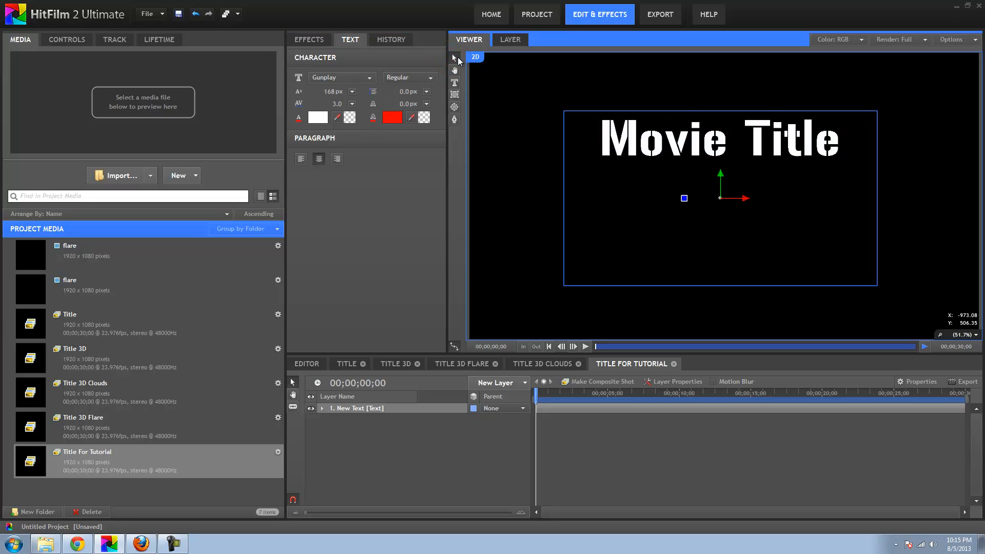
left_click_drag(722, 176, 724, 226)
scroll(709, 214, "down", 1)
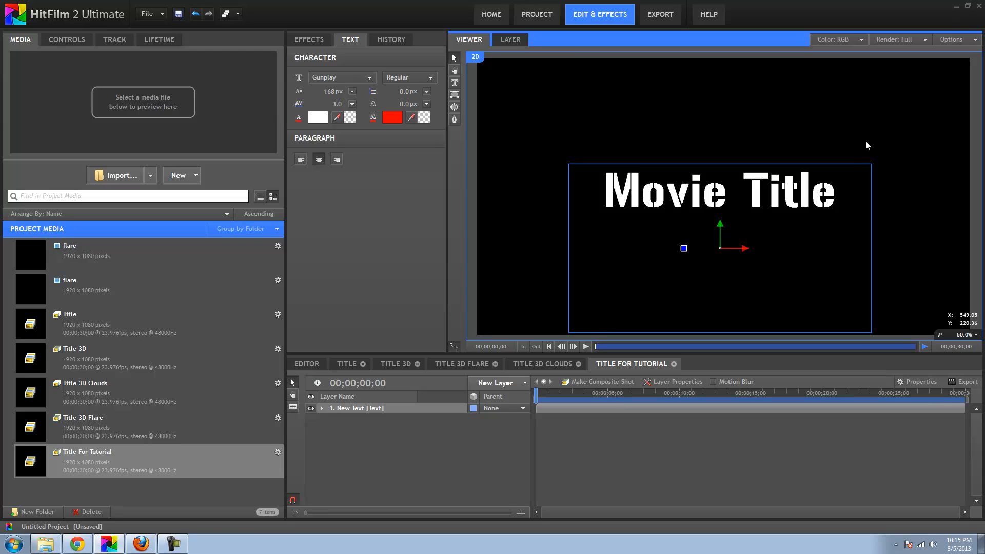
Convert the text layer from 2D to a 3D plane and hide the grid lines in the viewer
left_click(474, 410)
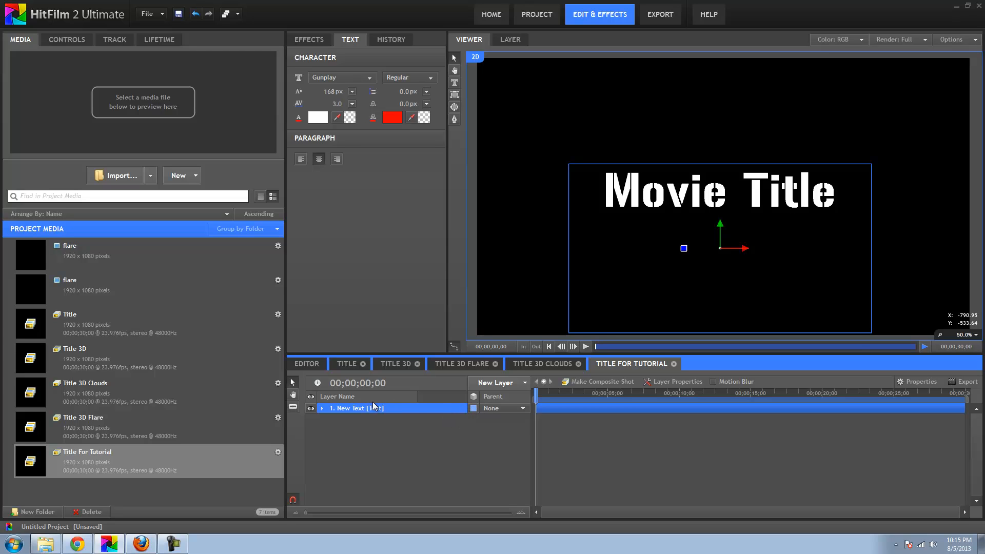
left_click(474, 410)
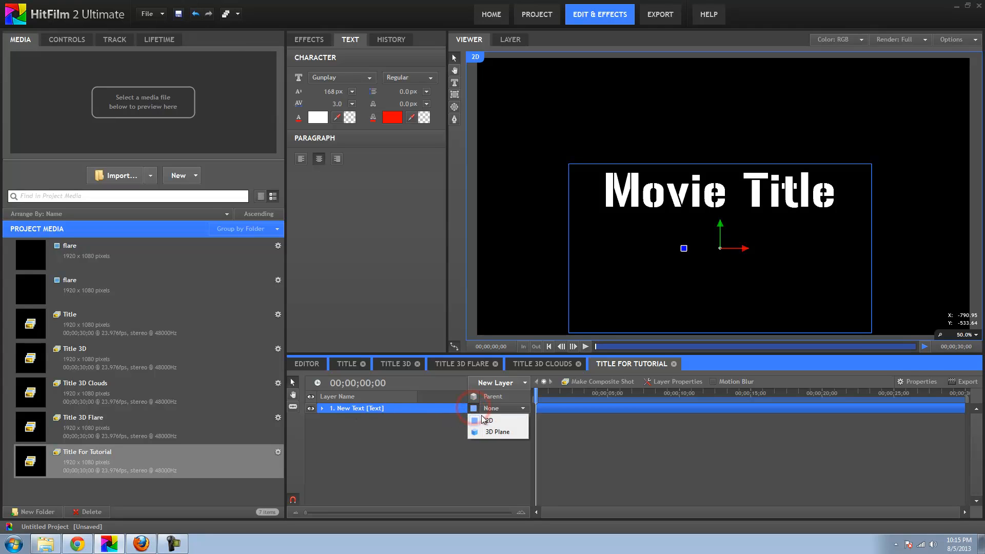
left_click(496, 432)
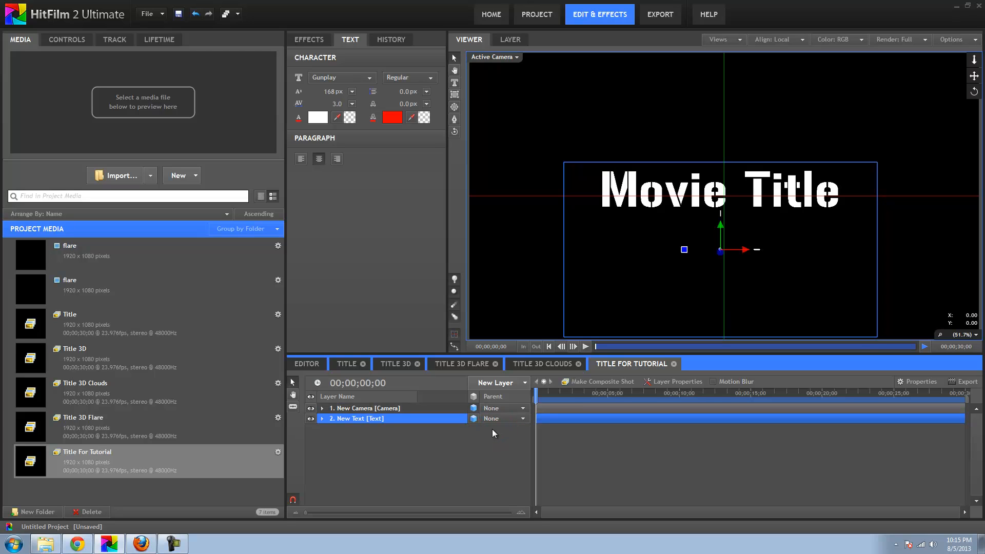
left_click(455, 337)
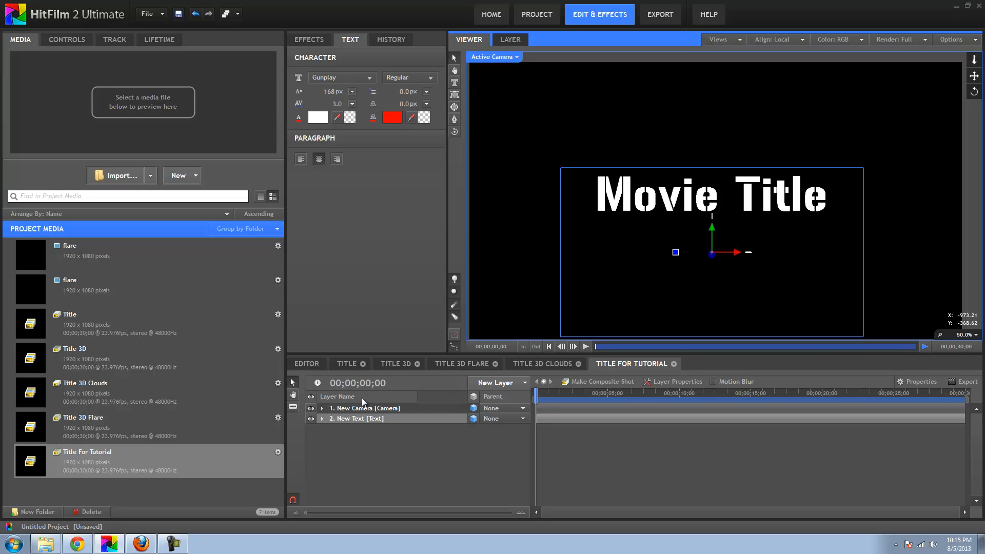
Examine the camera and title from an orbited Perspective view, and return the viewer to the Active Camera
left_click(356, 409)
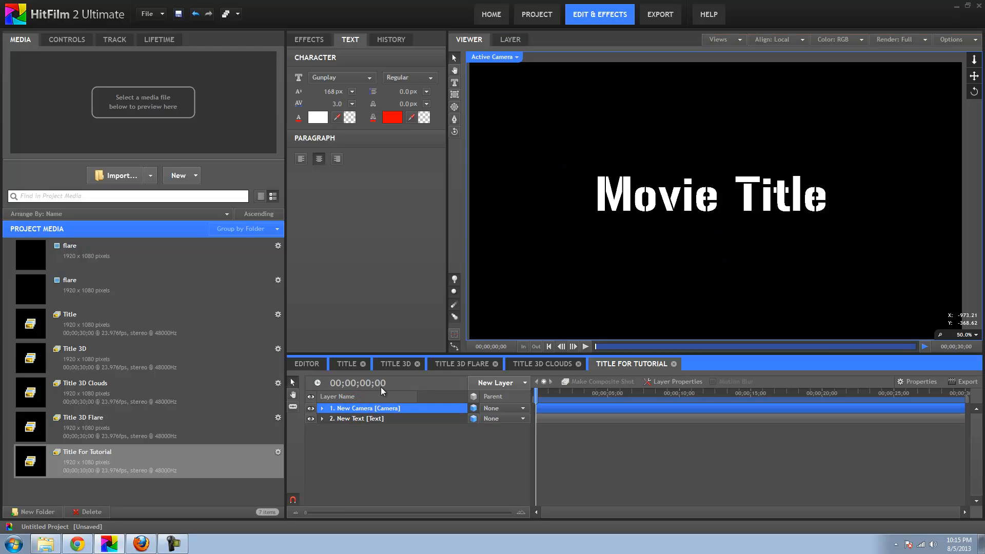
left_click(516, 57)
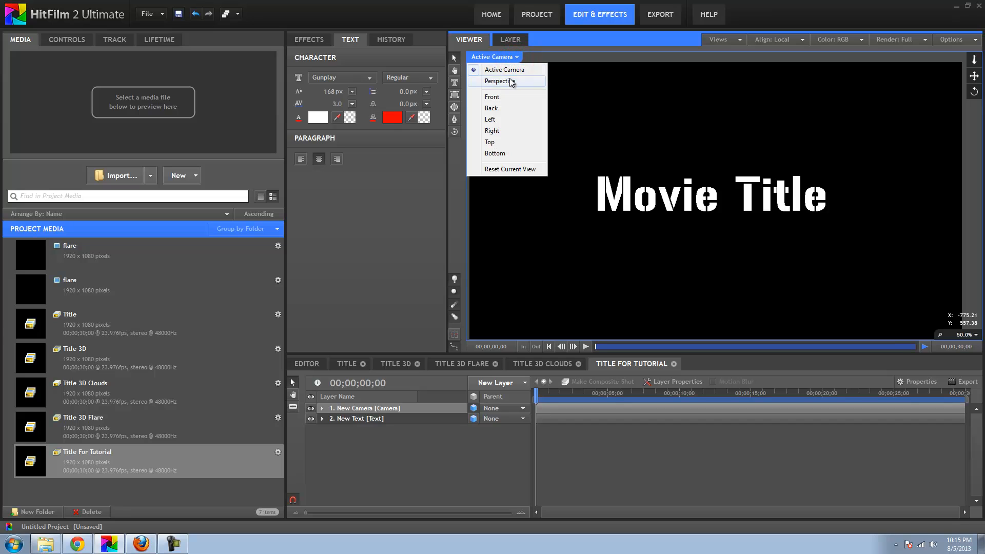
left_click(508, 81)
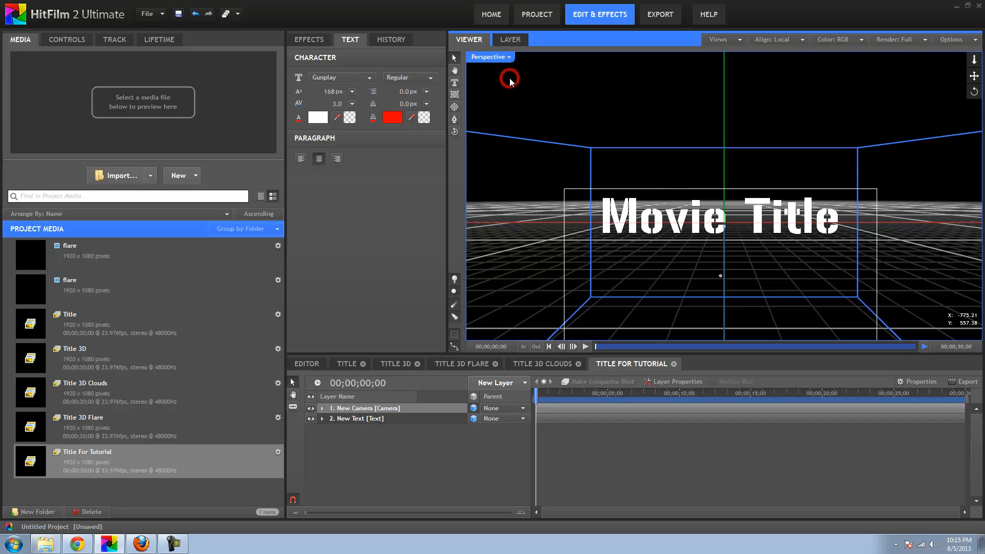
left_click(455, 131)
left_click_drag(713, 251, 495, 61)
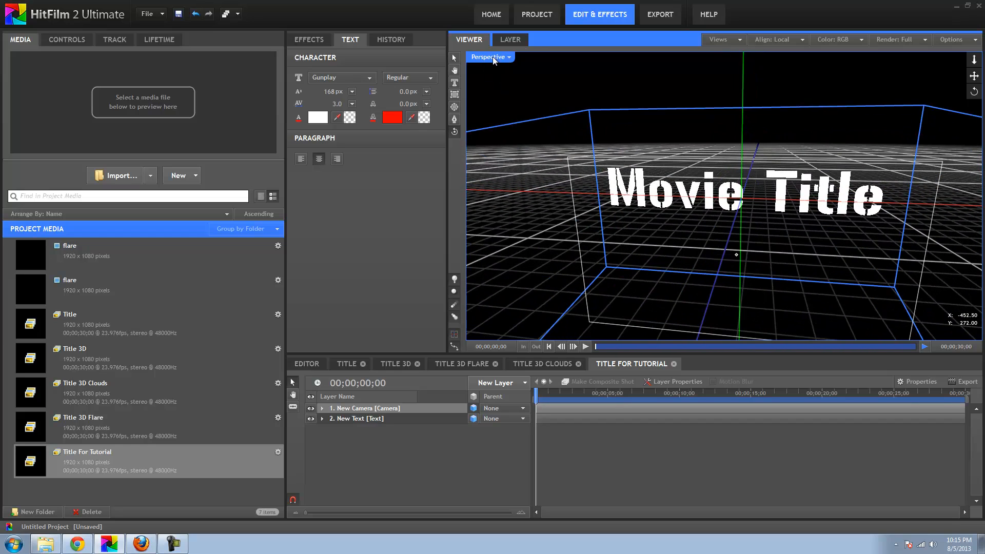
left_click(491, 57)
left_click(496, 70)
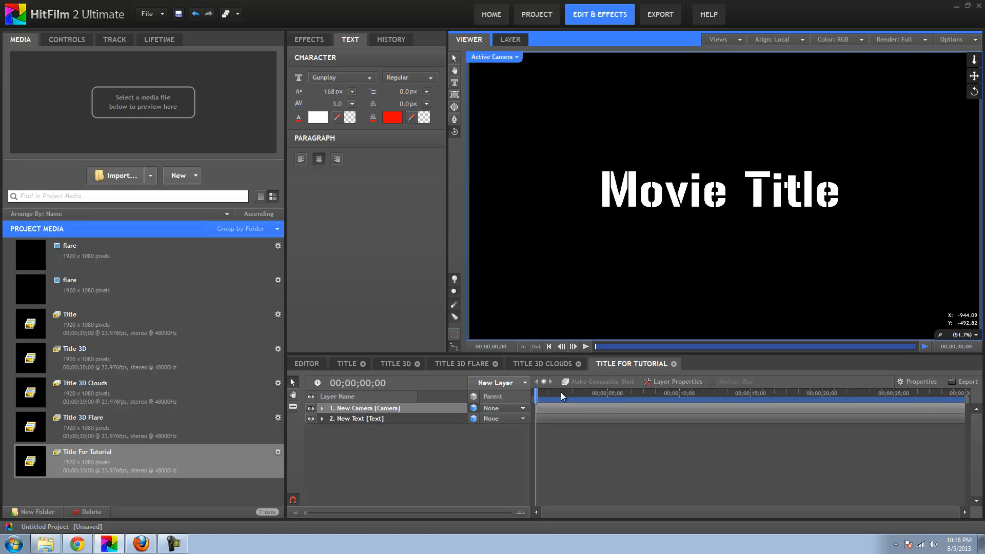
Set the out point of the work area at 00;00;05;01 and move the playhead back to 00;00;04;23
left_click(585, 408)
left_click(609, 392)
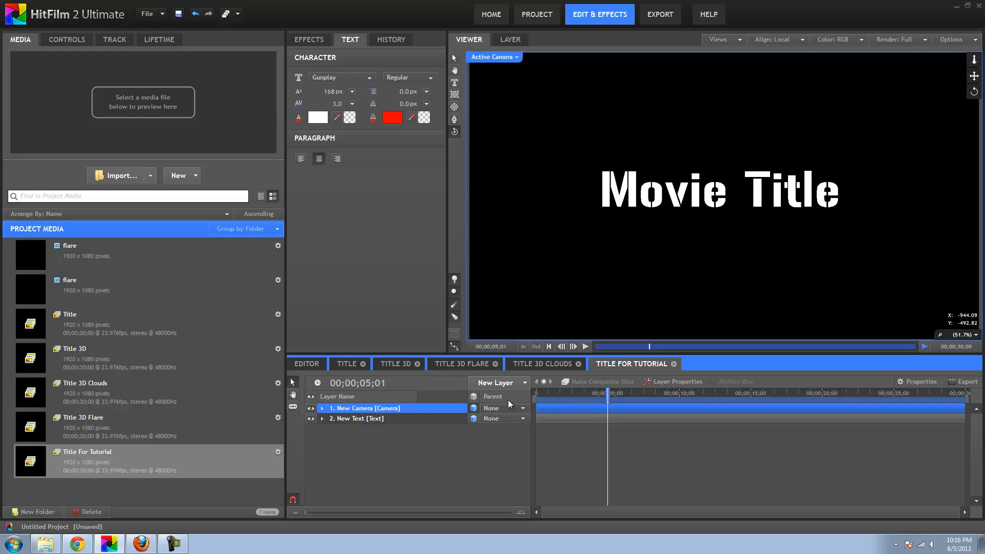
left_click(538, 350)
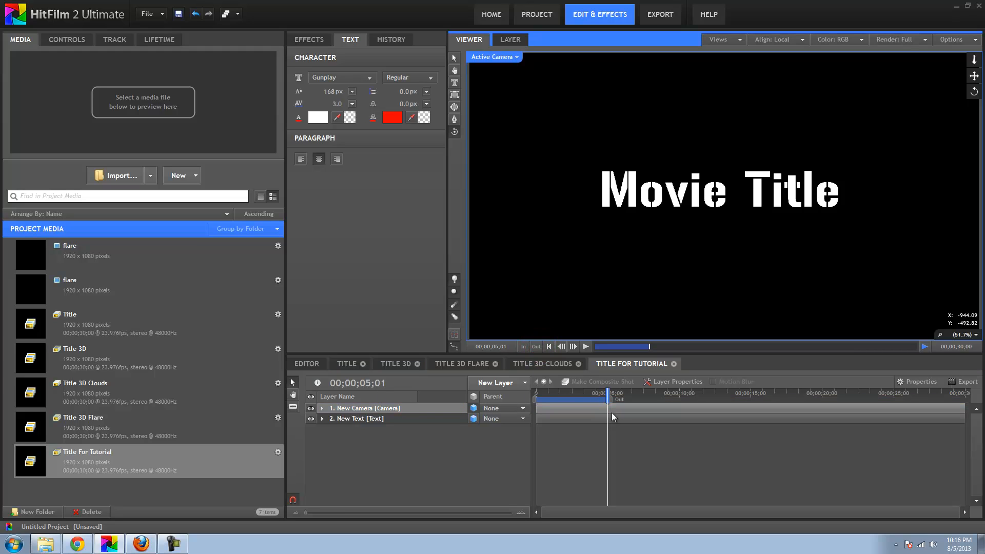
mouse_move(608, 393)
left_mouse_down()
mouse_move(538, 393)
mouse_move(618, 394)
mouse_move(550, 398)
mouse_move(606, 393)
left_mouse_up()
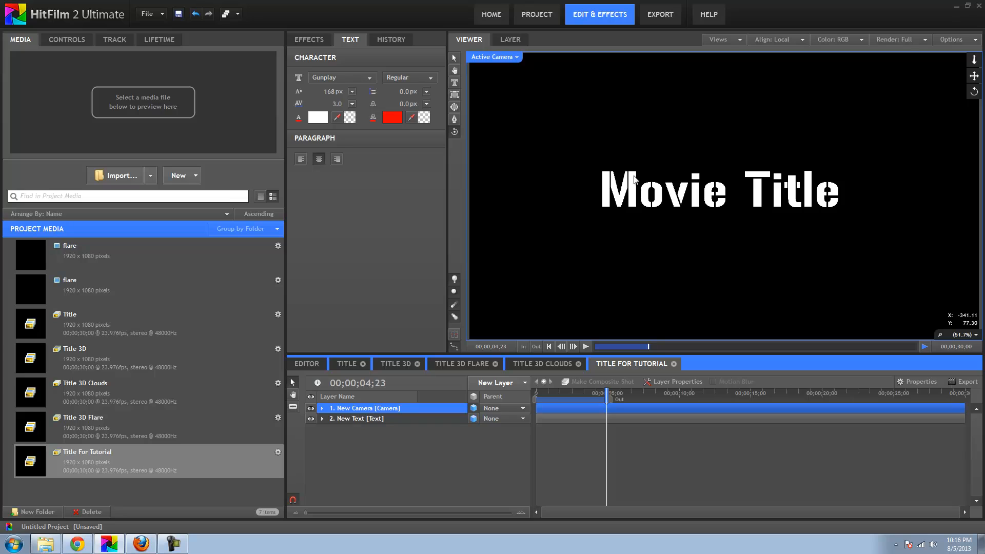
Rename the text layer as "Title"
left_click(368, 418)
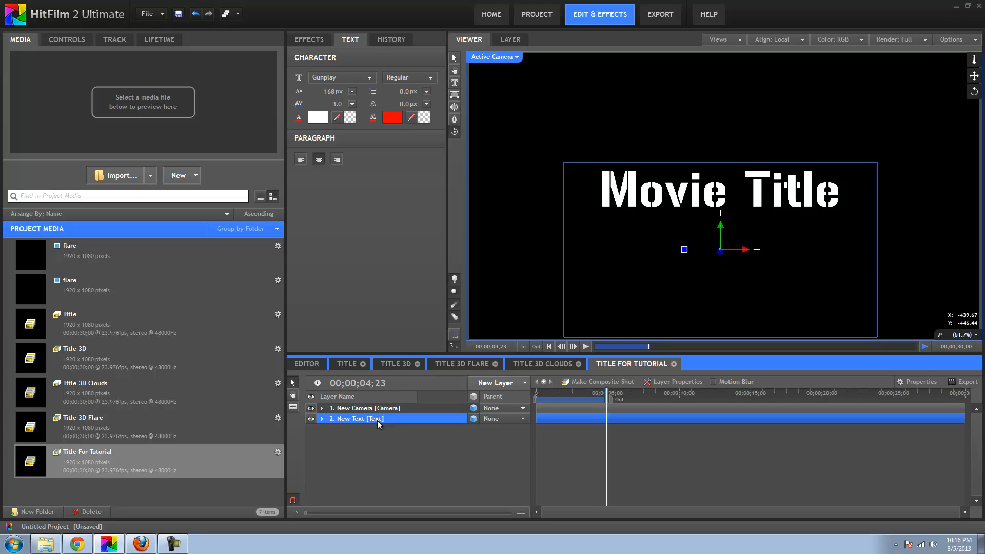
right_click(368, 417)
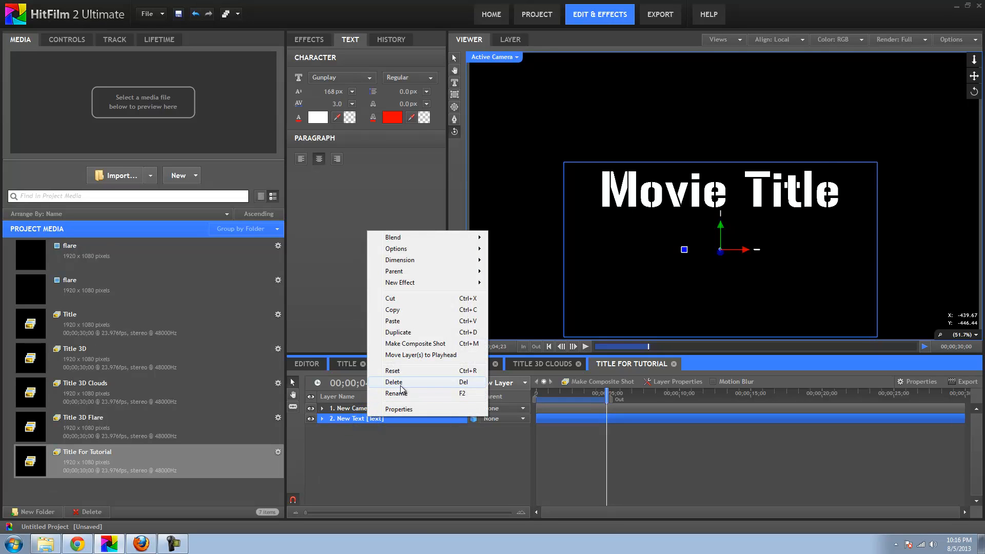
left_click(404, 394)
type("Title")
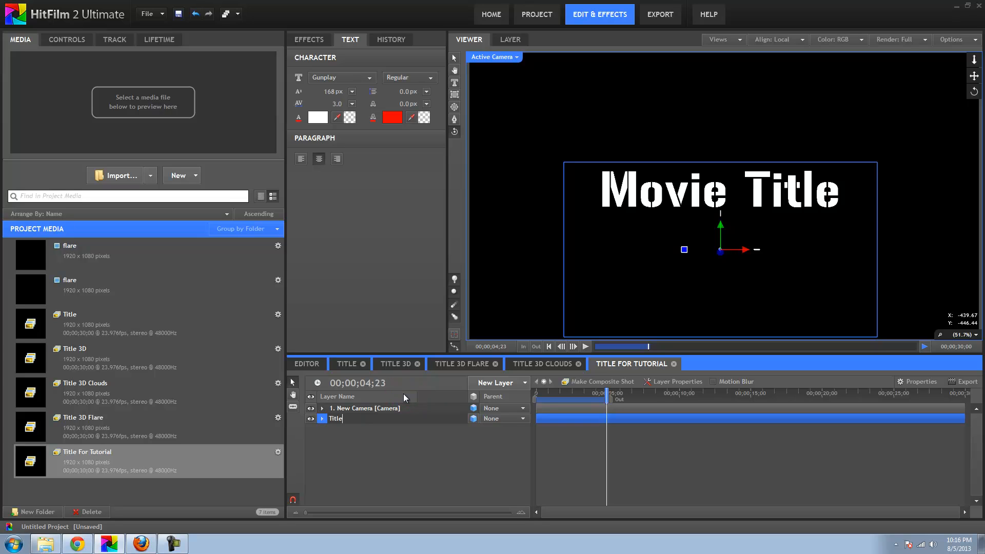
key("Return")
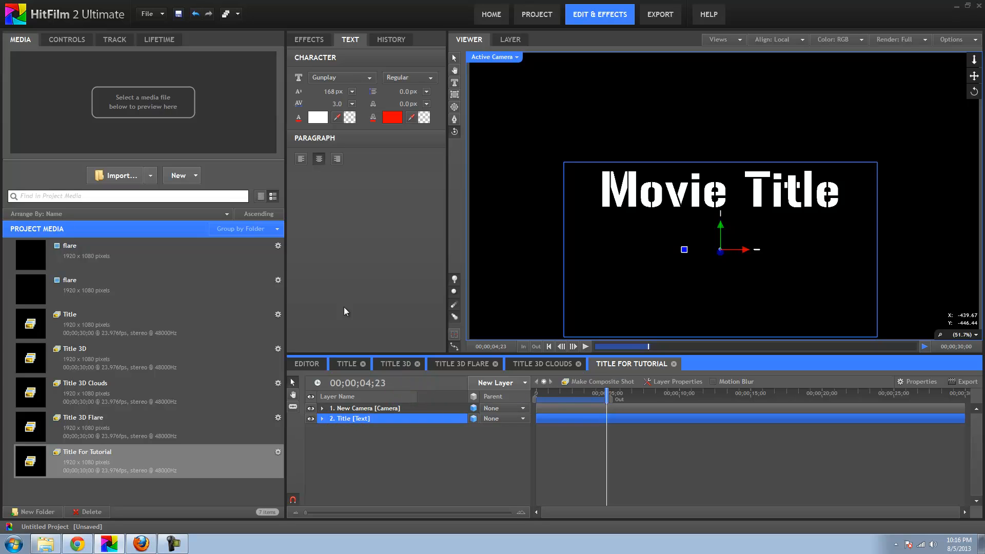
Enable keyframing for the Title layer's Position with a keyframe at 00;00;03;23
left_click(59, 39)
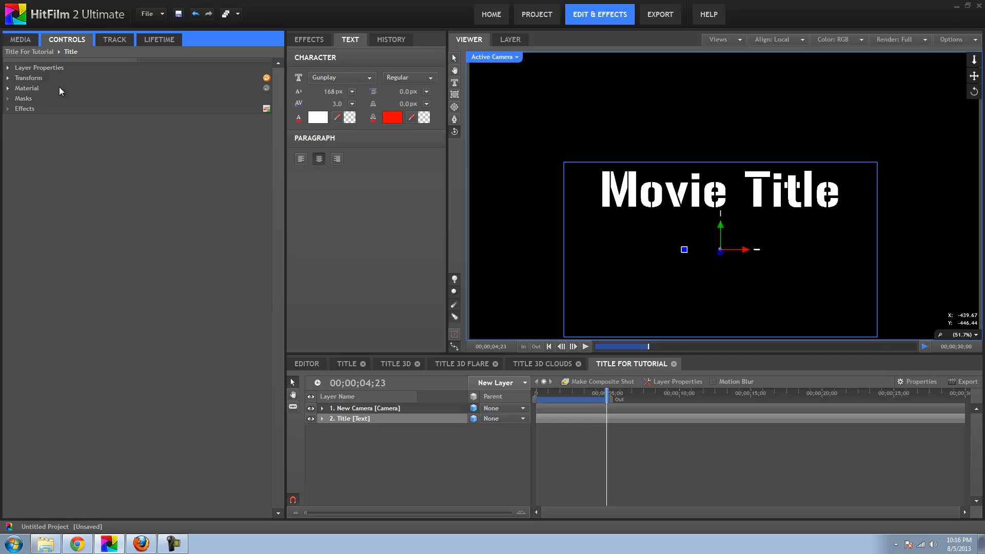
left_click(7, 79)
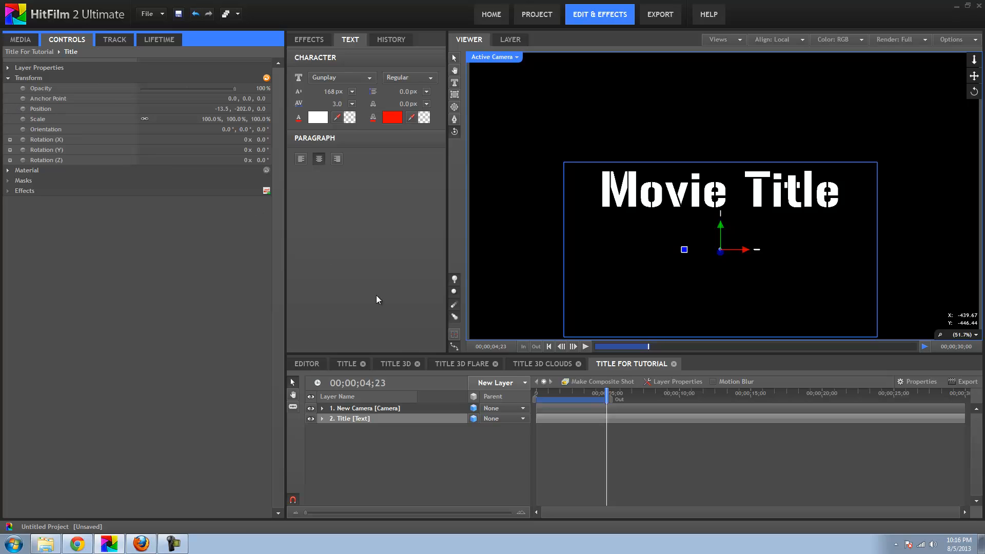
left_click_drag(607, 394, 592, 394)
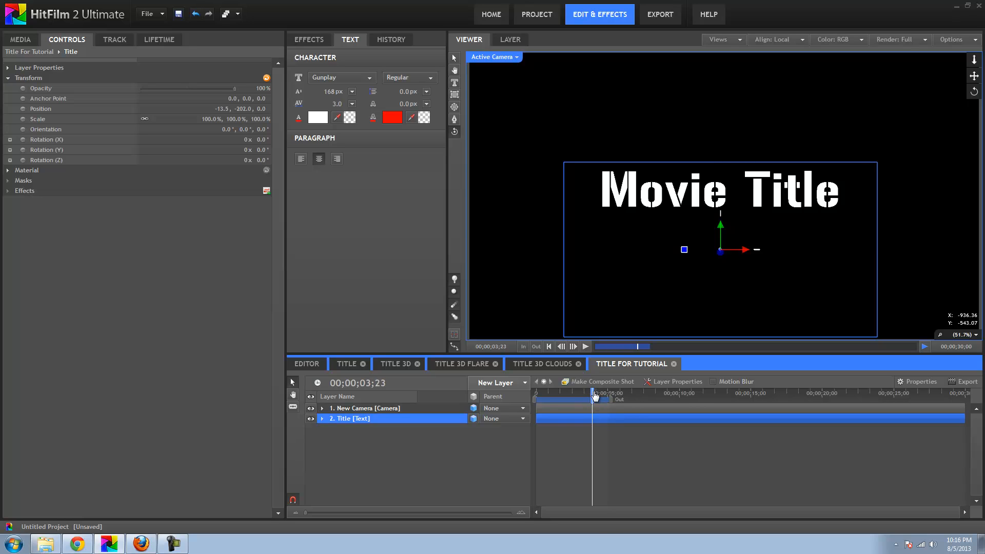
left_click(23, 108)
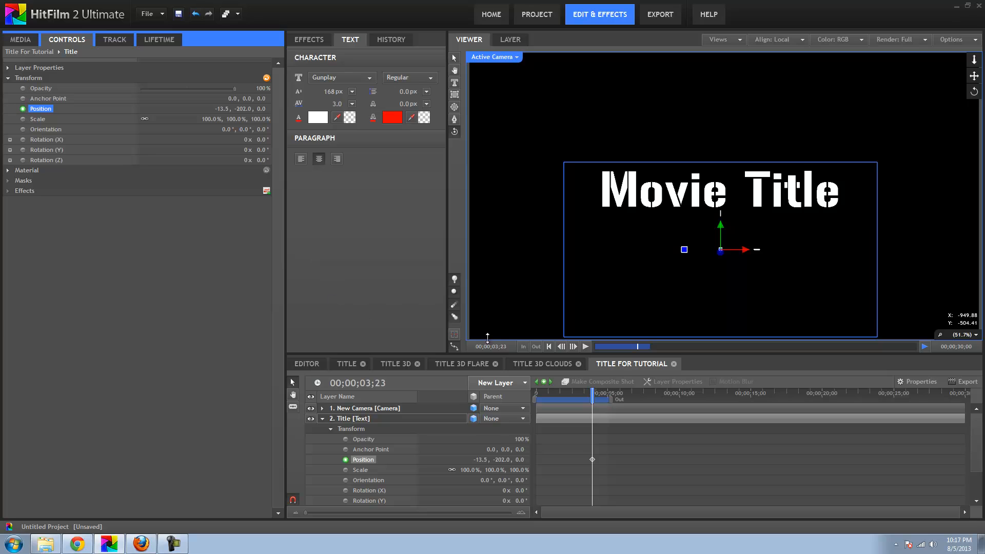
Add a Position keyframe at 00;00;00;00 with the Title layer's Z value at 2183, bringing the text past the camera
left_click_drag(593, 396, 535, 399)
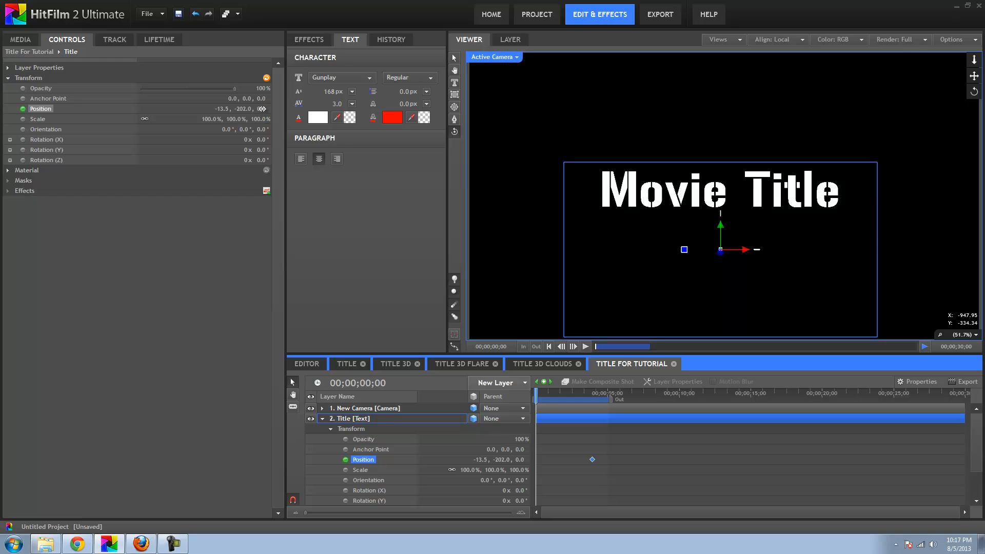
left_click_drag(262, 109, 696, 82)
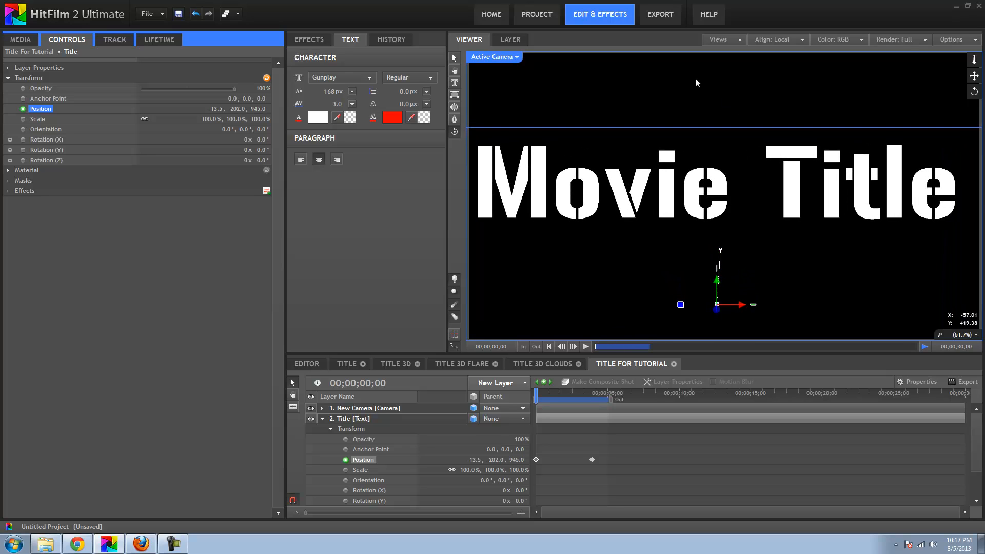
left_click_drag(260, 109, 166, 119)
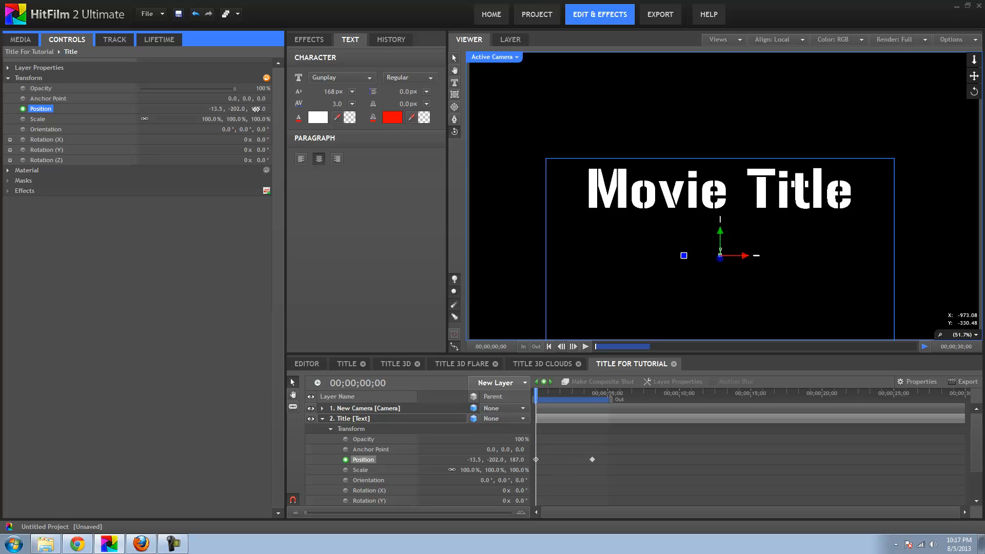
left_click_drag(261, 109, 410, 99)
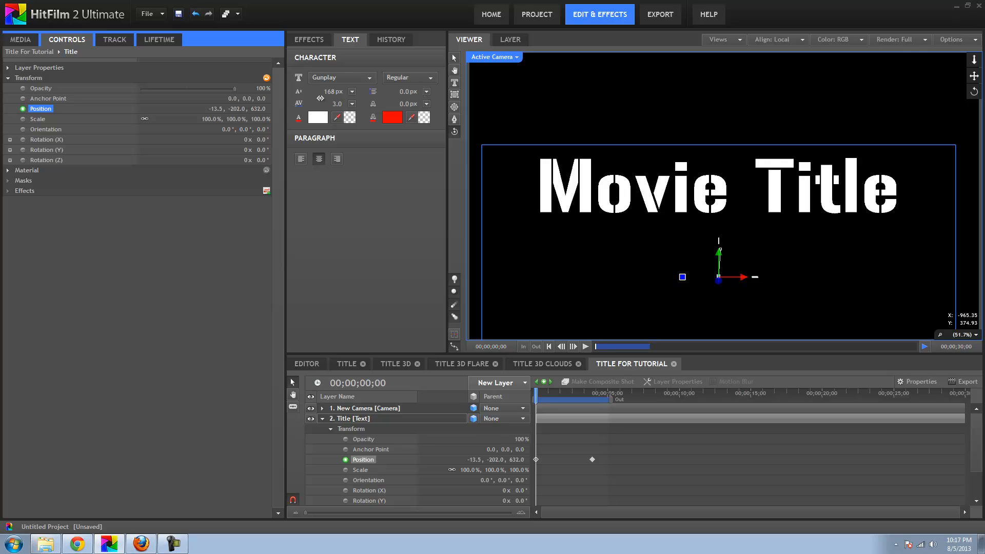
left_click_drag(258, 108, 365, 99)
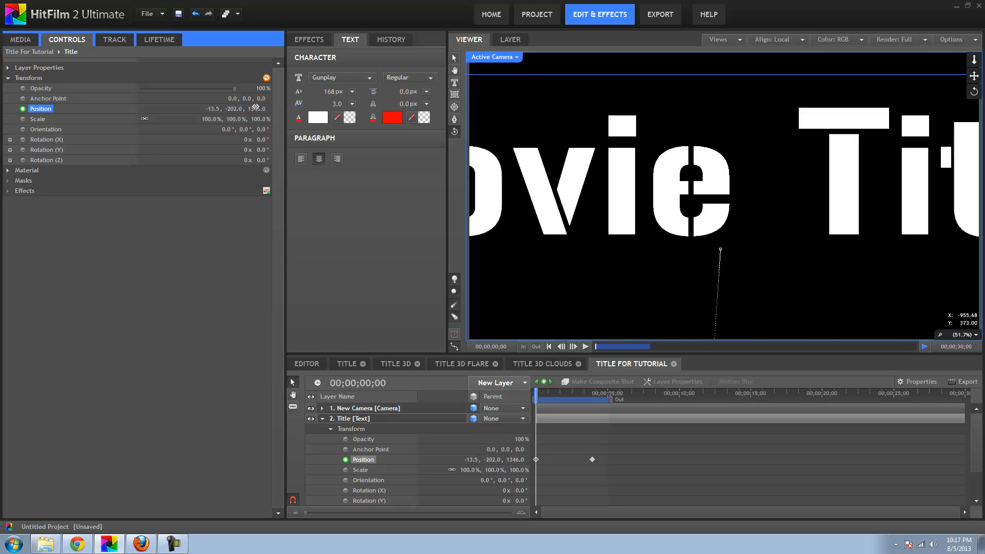
left_click_drag(256, 108, 693, 114)
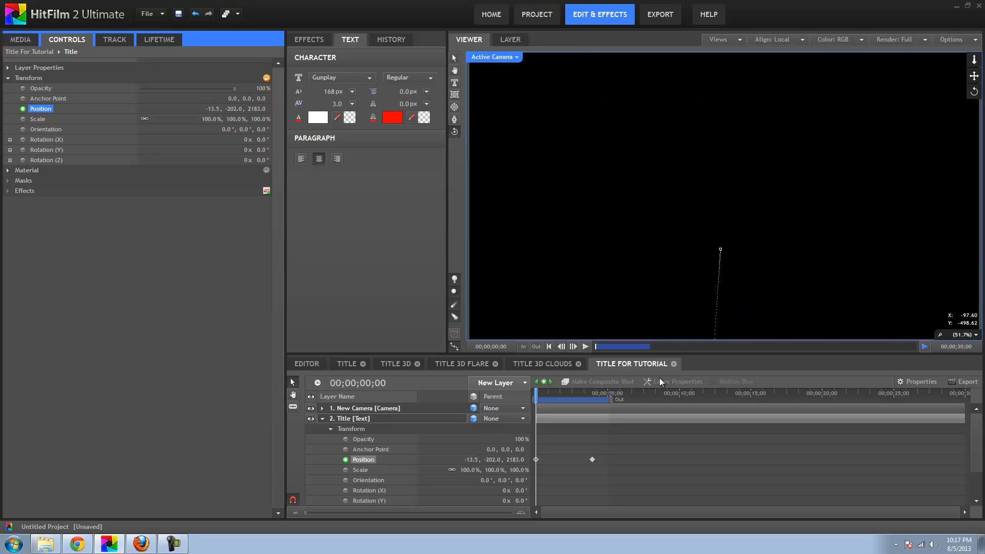
Set the interpolation of the Title layer's second Position keyframe to Smooth, scrub through the move and collapse the layer's properties
left_click_drag(536, 393, 598, 393)
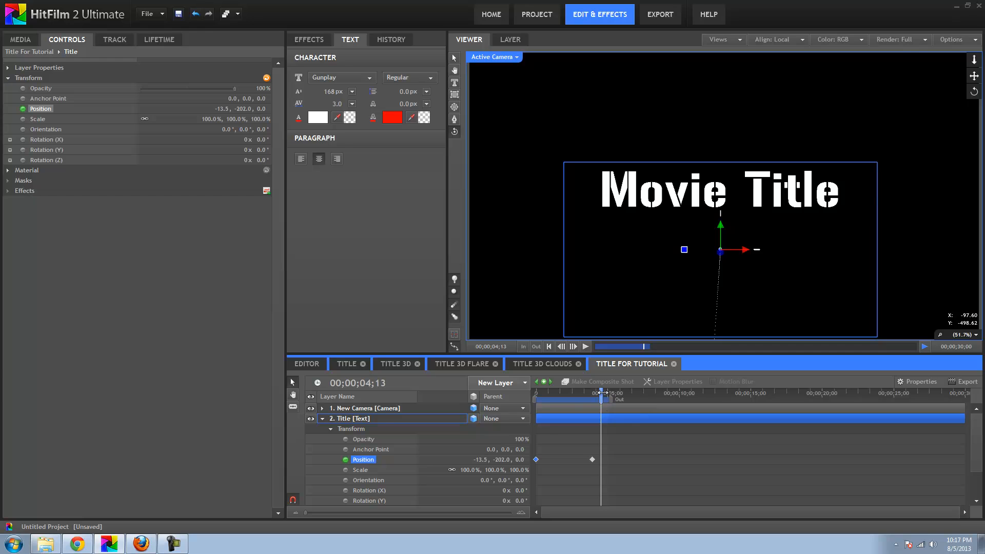
left_click_drag(543, 395, 595, 396)
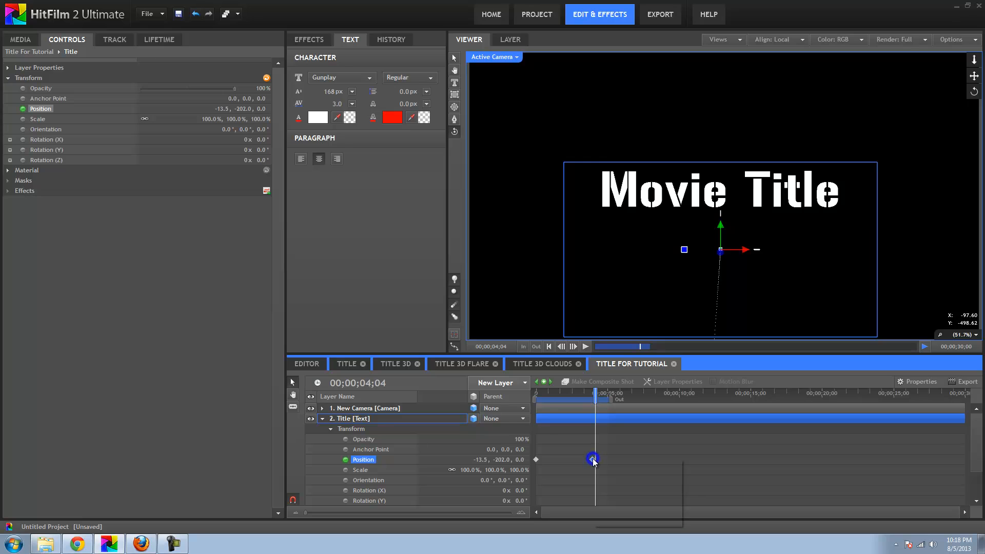
right_click(593, 461)
mouse_move(625, 526)
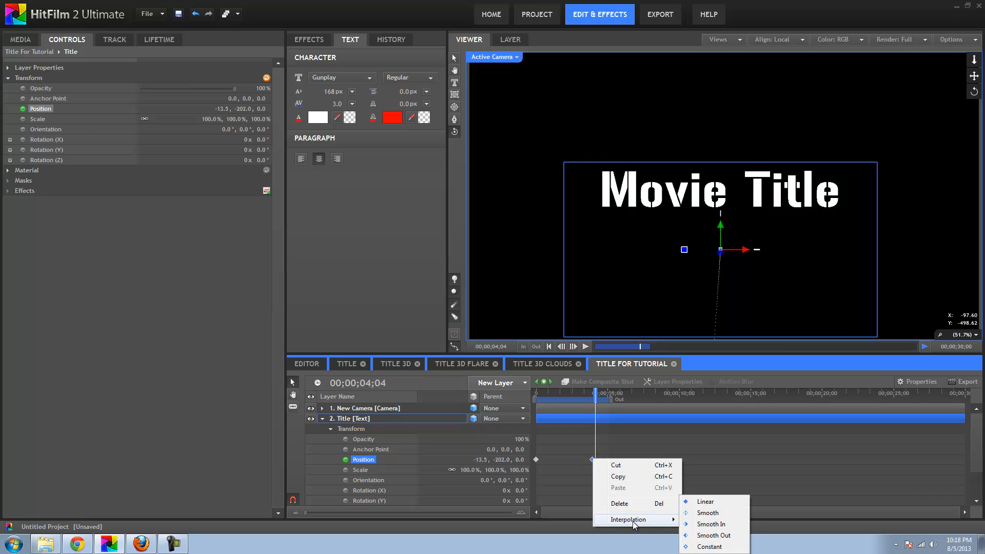
left_click(701, 513)
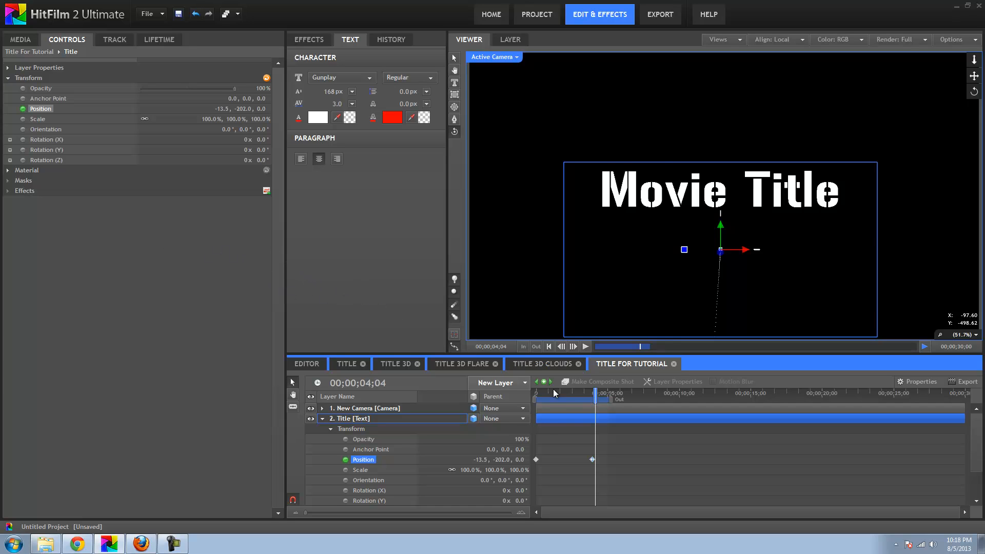
mouse_move(553, 391)
left_mouse_down()
mouse_move(527, 393)
mouse_move(610, 392)
mouse_move(548, 392)
mouse_move(564, 391)
left_mouse_up()
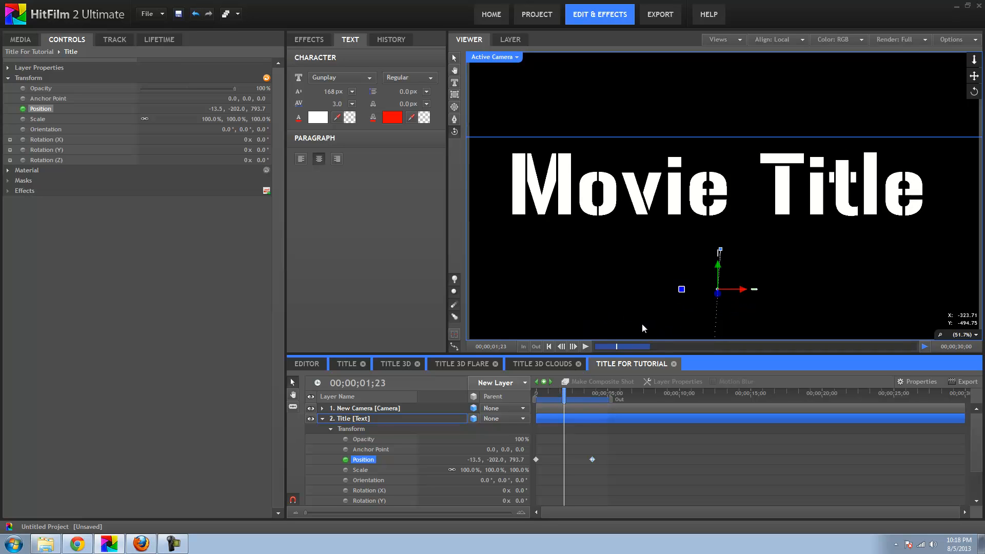
left_click_drag(563, 392, 595, 392)
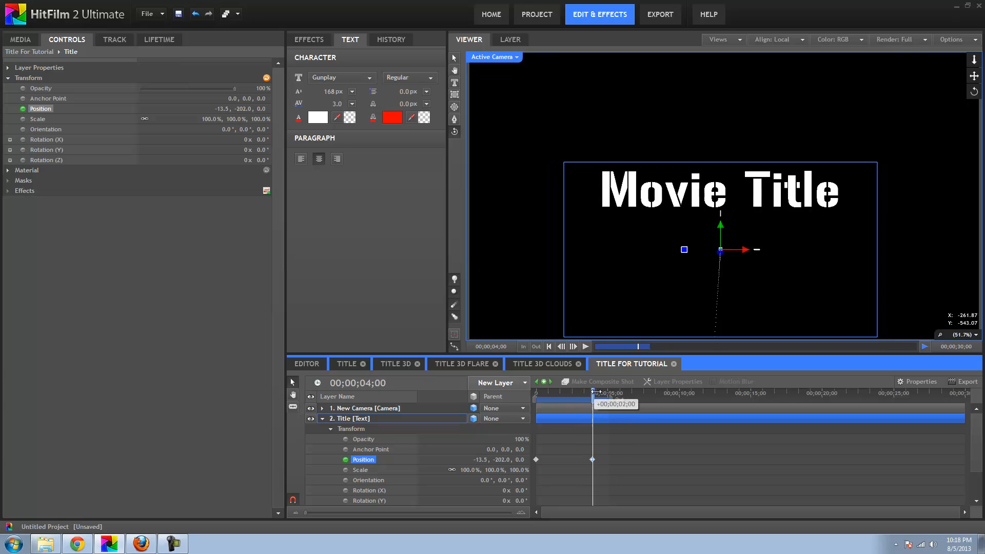
left_click(323, 419)
right_click(373, 452)
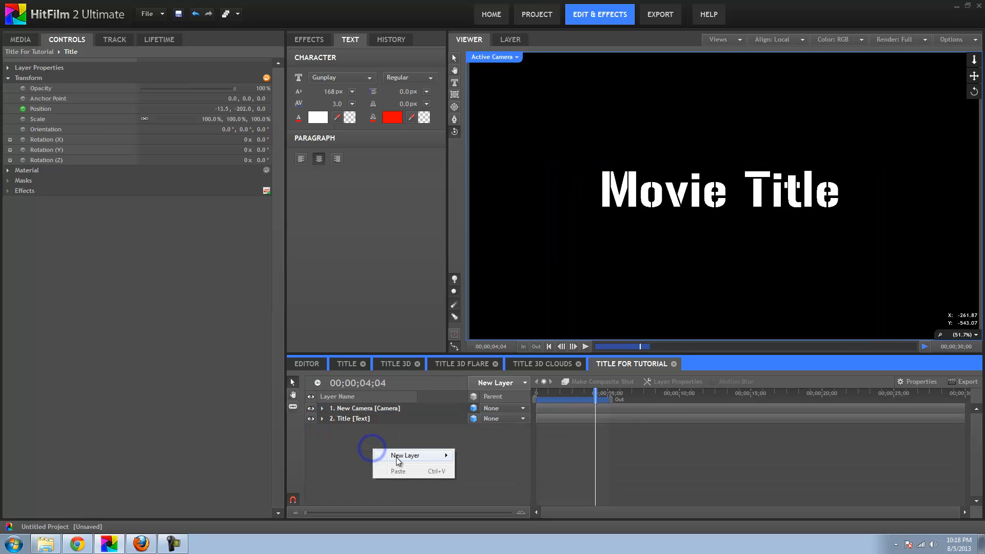
mouse_move(433, 455)
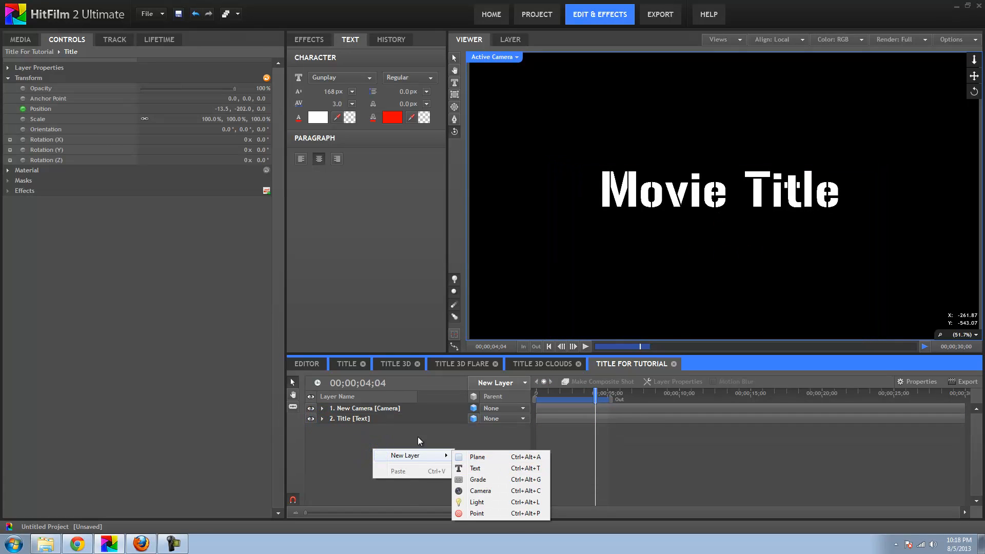
left_click(436, 438)
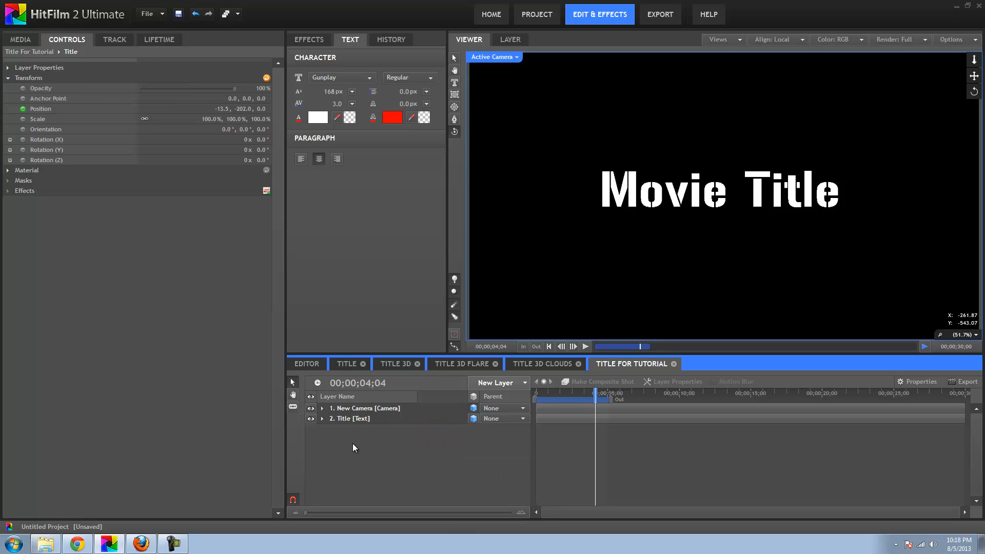
left_click(525, 382)
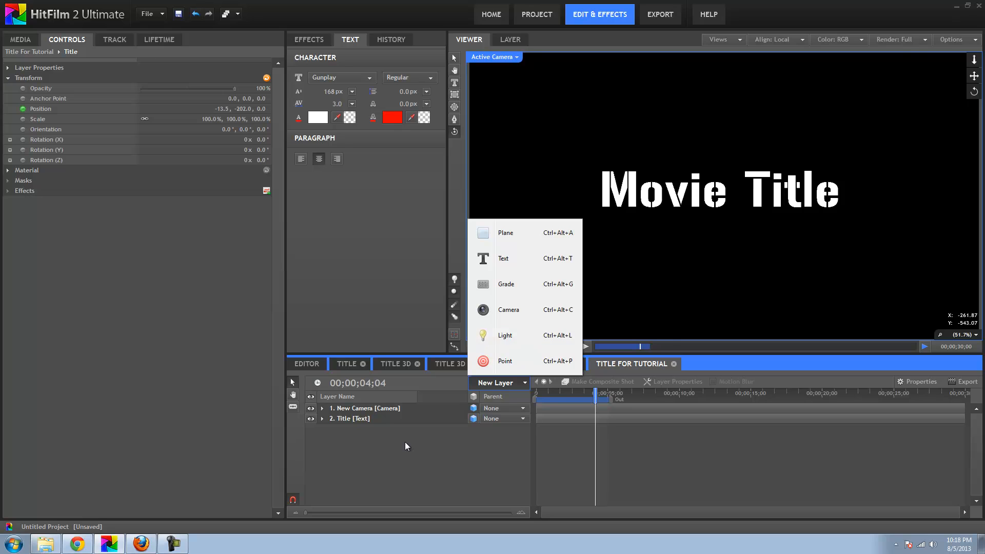
left_click(394, 443)
Add a new light layer to the Title For Tutorial composite shot
right_click(396, 442)
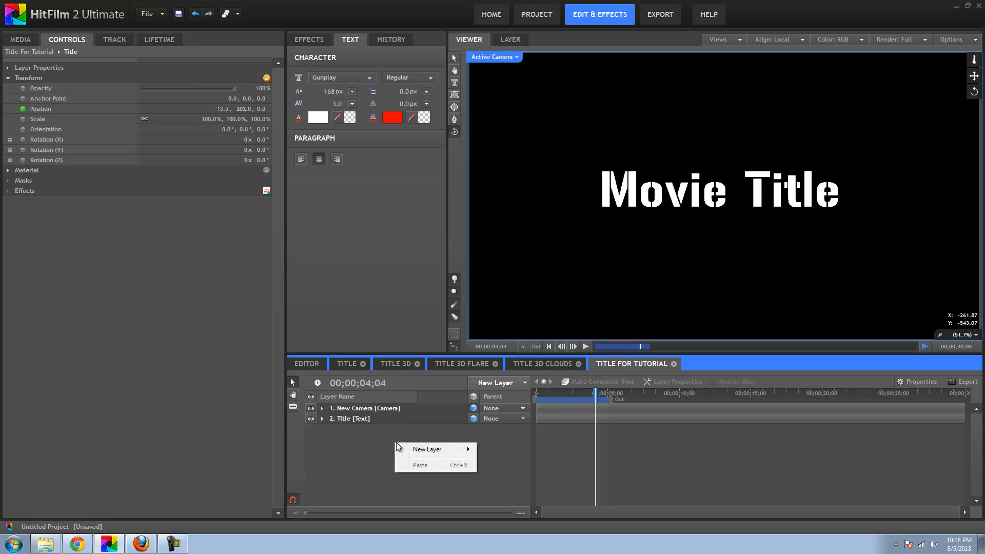
mouse_move(425, 447)
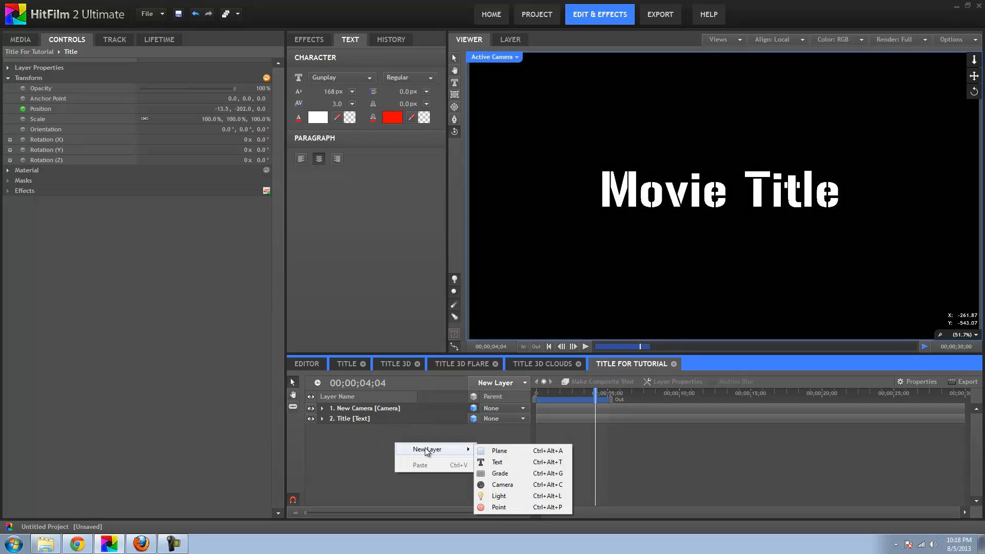
left_click(506, 494)
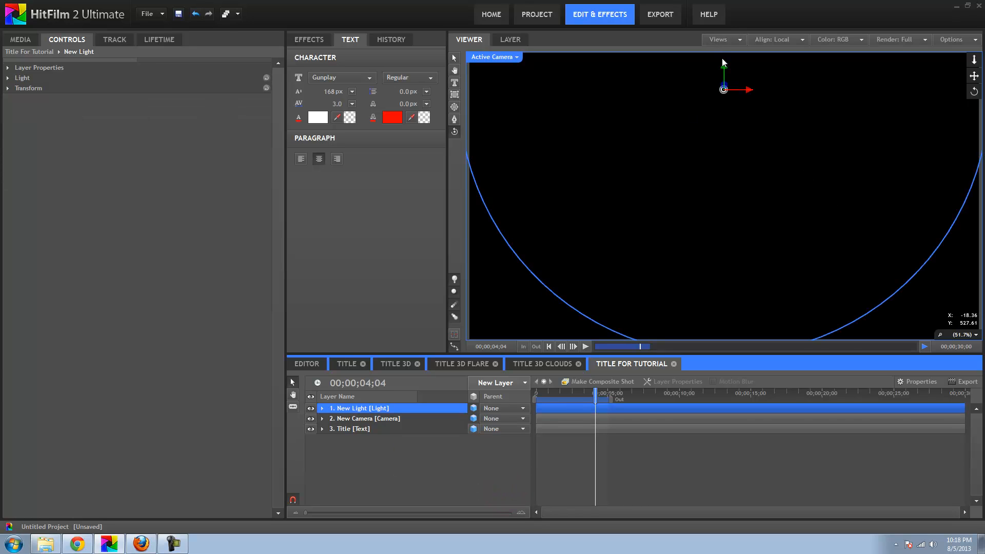
Move the new light down to just above the Movie Title text and forward along Z to illuminate the letters
left_click(454, 56)
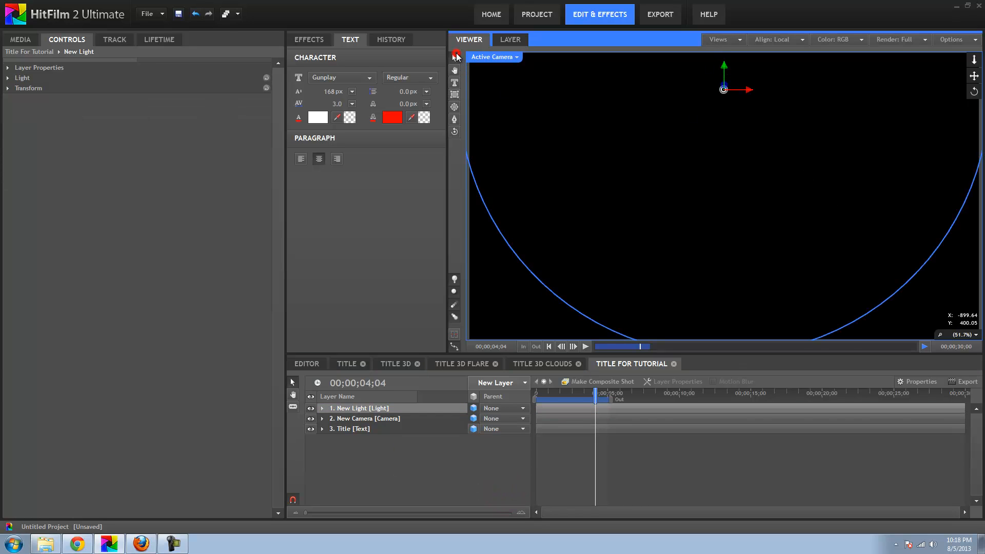
left_click_drag(724, 64, 725, 136)
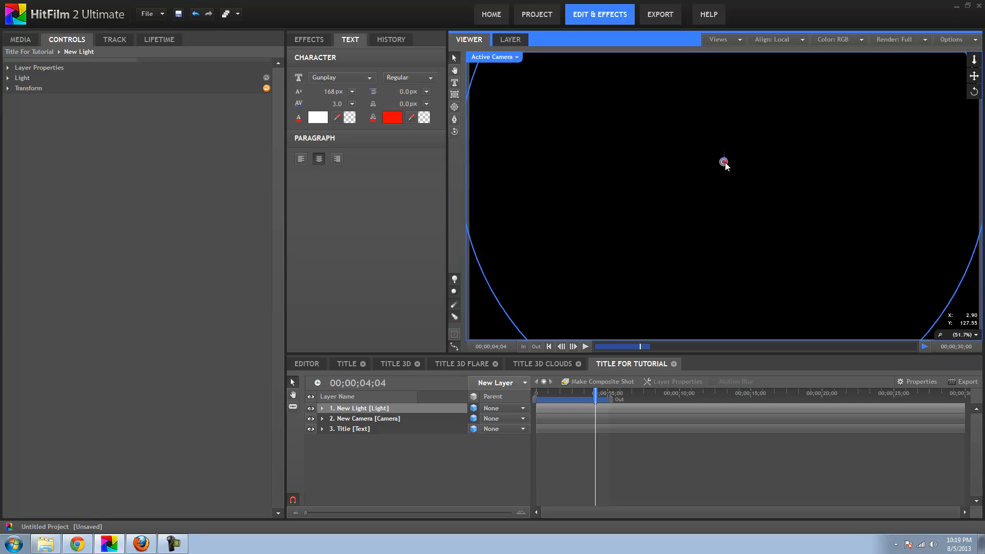
left_click_drag(725, 162, 693, 160)
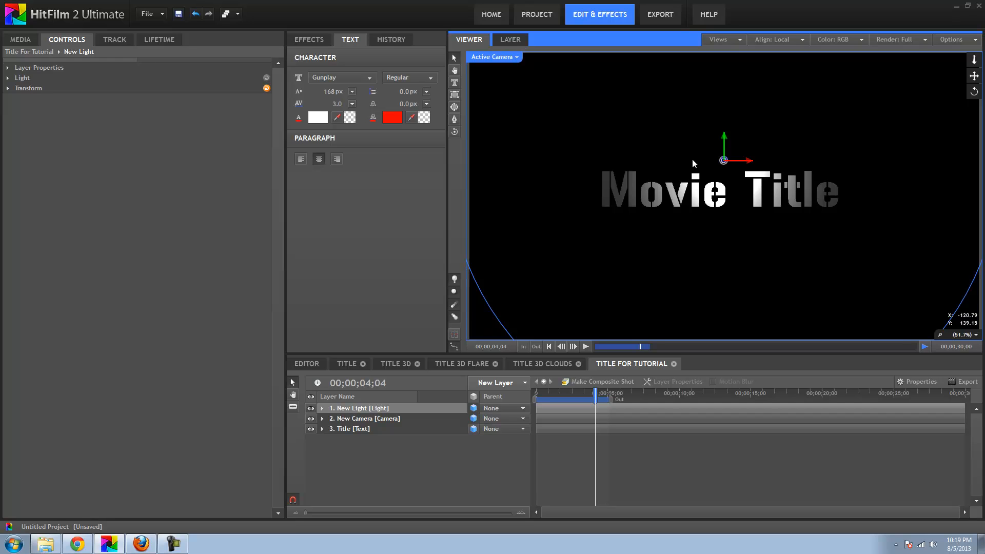
scroll(683, 93, "up", 1)
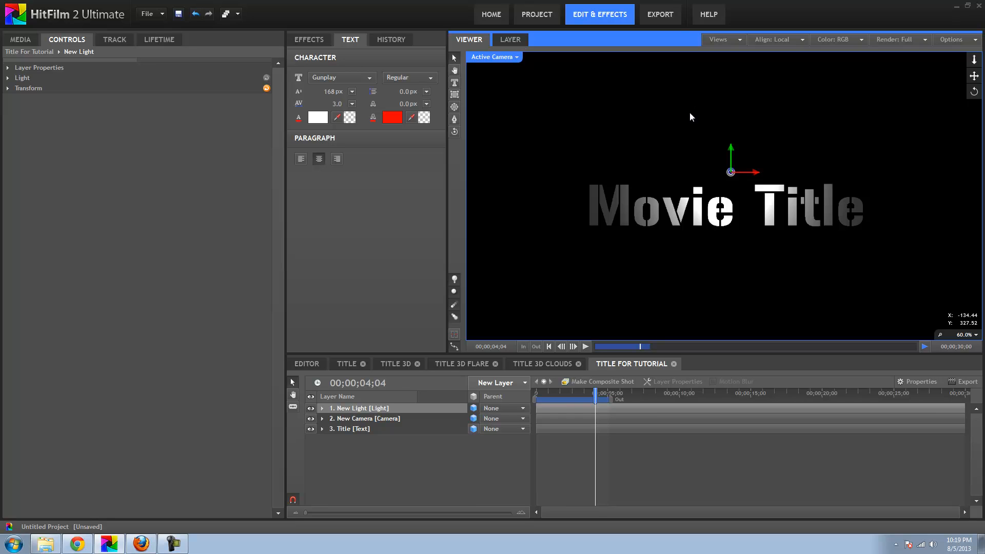
scroll(690, 112, "down", 2)
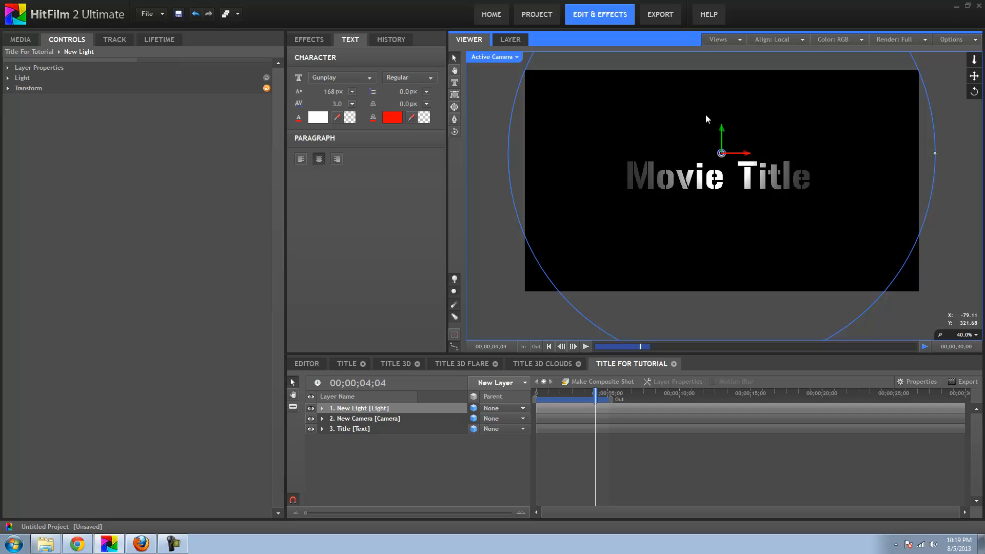
scroll(706, 118, "up", 1)
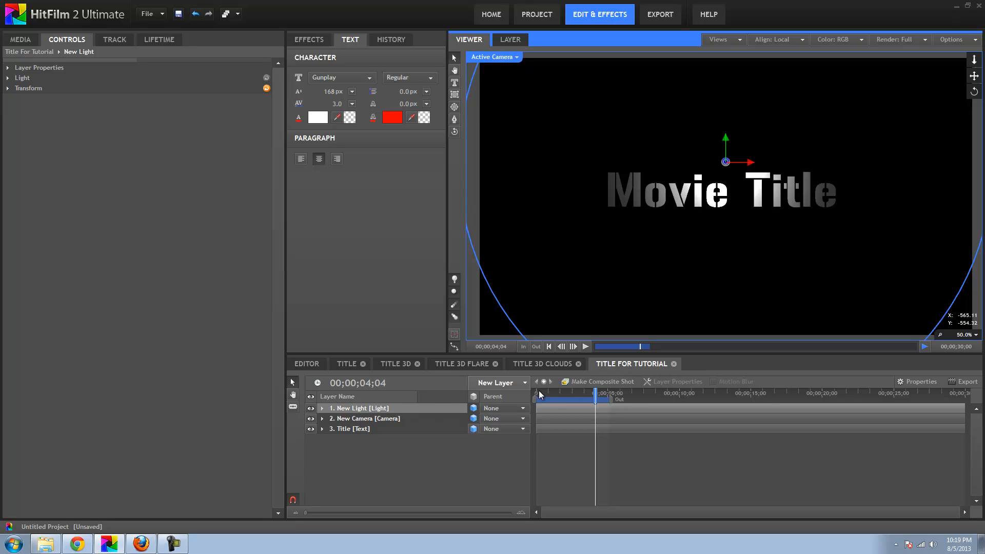
left_click_drag(539, 394, 588, 394)
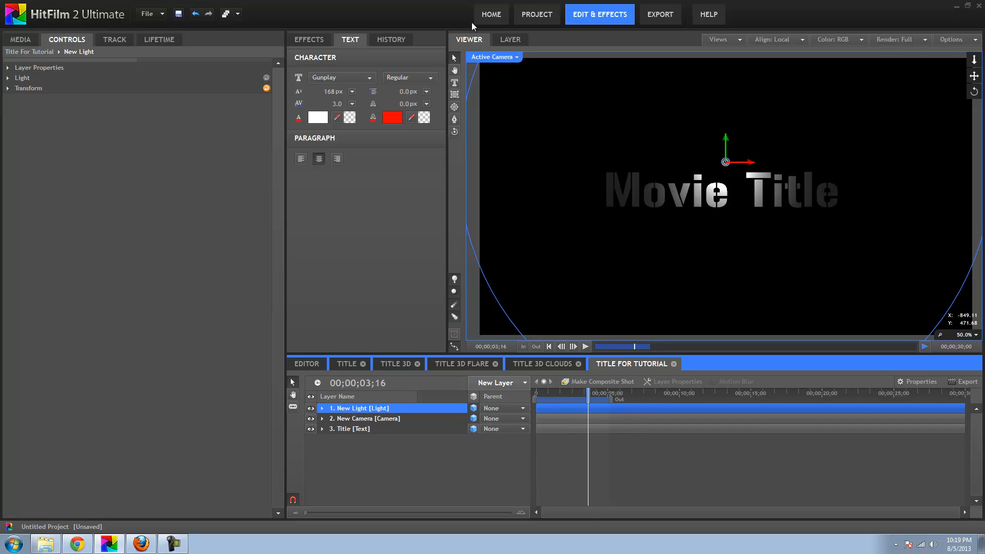
Switch to the Perspective view, orbit around the scene and scrub the animation to compare the title's path with the light
left_click(508, 57)
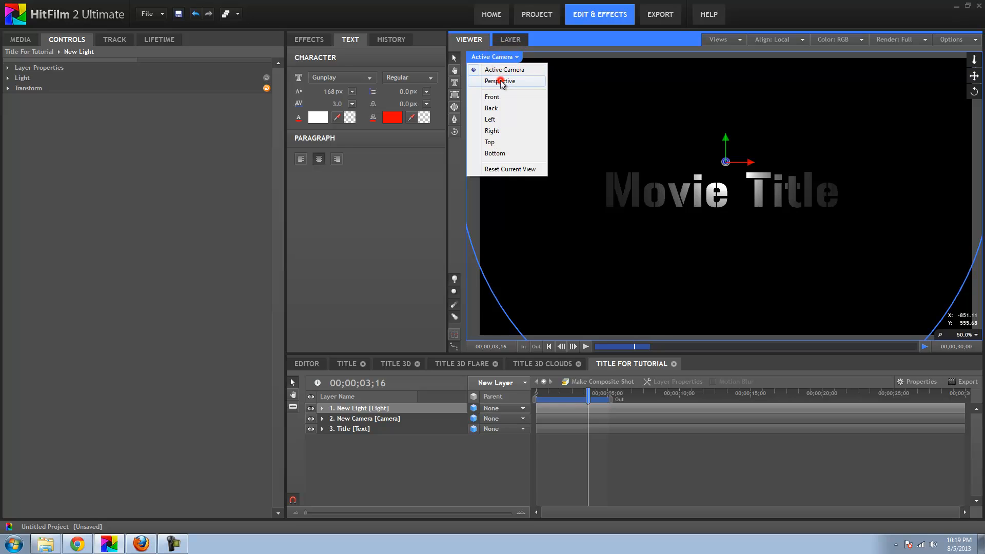
left_click(502, 82)
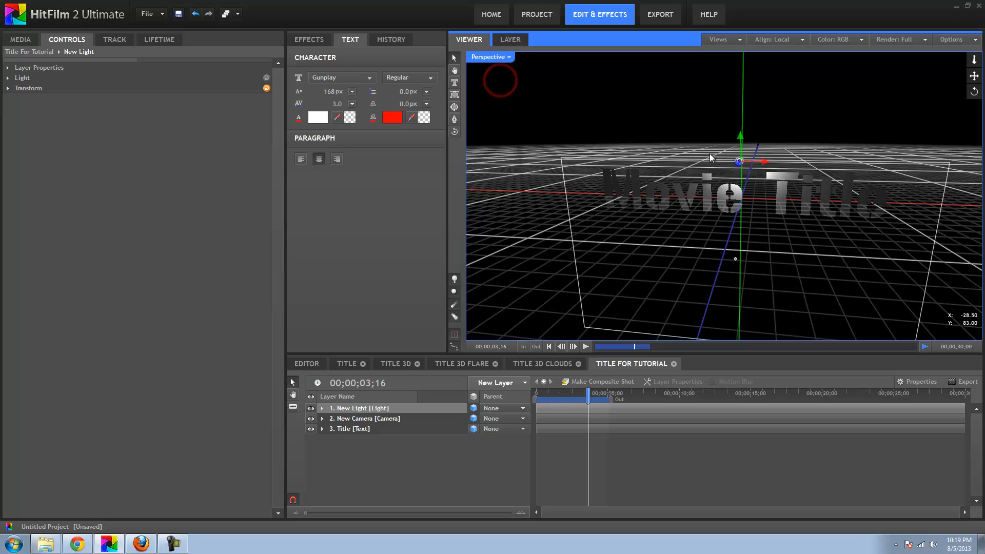
left_click(454, 132)
left_click_drag(809, 204, 574, 314)
left_click_drag(538, 398, 579, 390)
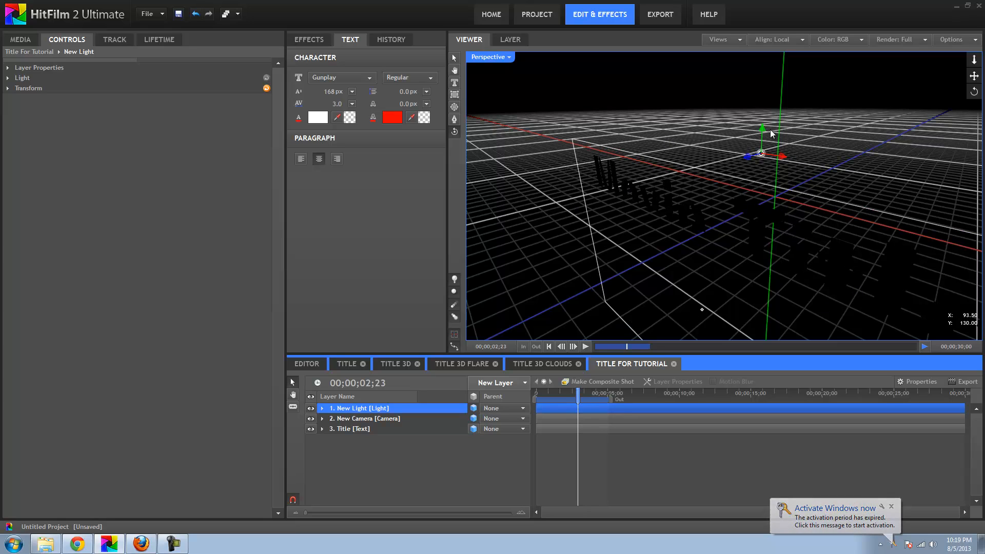
left_click(579, 390)
mouse_move(579, 390)
left_mouse_down()
mouse_move(605, 389)
mouse_move(570, 388)
mouse_move(599, 389)
left_mouse_up()
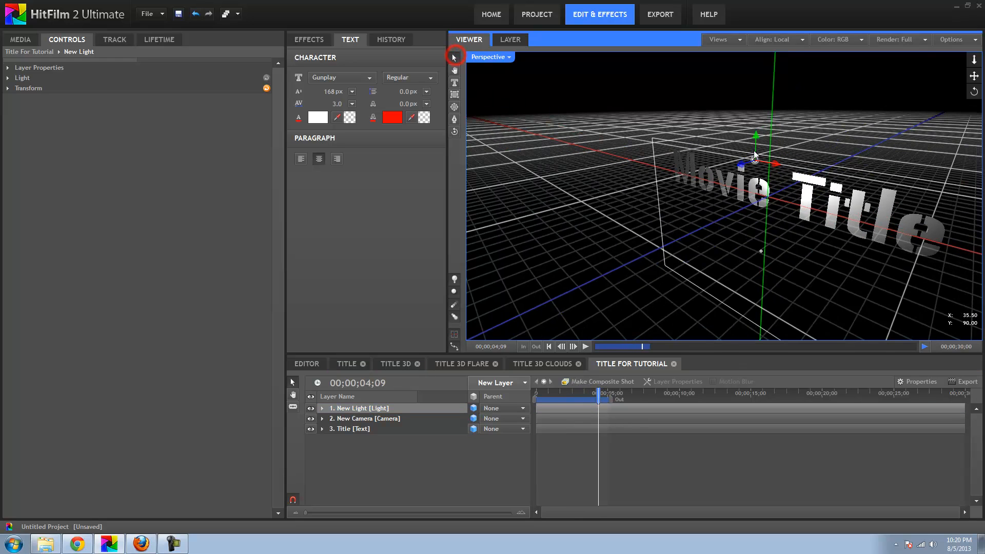
Move the light forward along its Z axis toward the camera, away from the title, scrubbing the animation between adjustments
left_click_drag(741, 169, 553, 249)
scroll(577, 275, "down", 2)
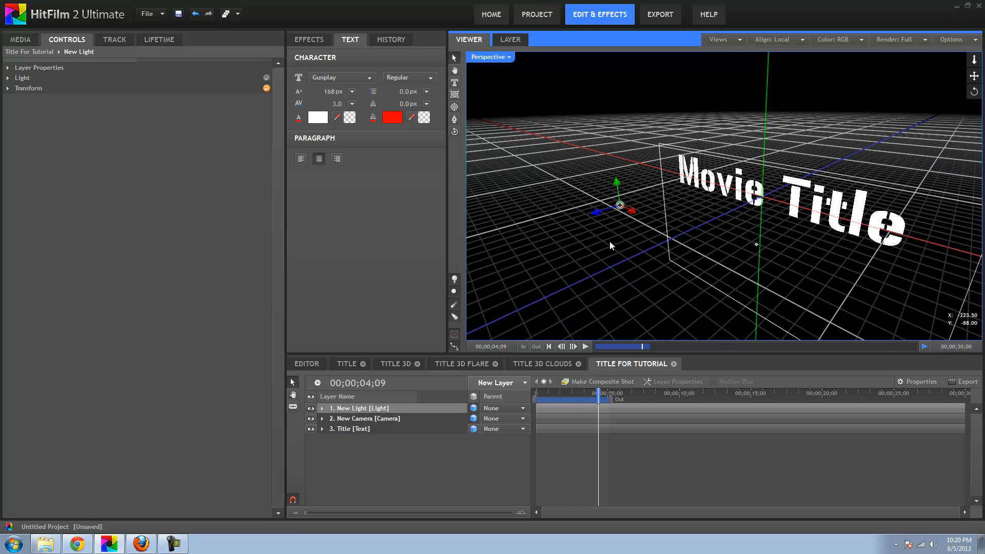
scroll(611, 245, "down", 2)
left_click_drag(630, 209, 604, 219)
left_click(537, 389)
left_click_drag(538, 389, 590, 384)
left_click_drag(767, 200, 684, 241)
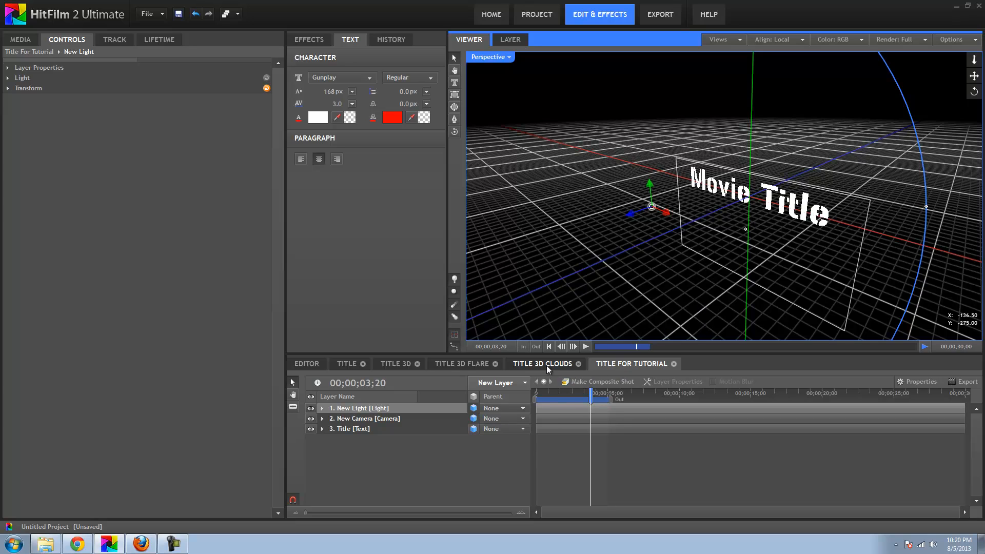
Return to the Active Camera view and scrub the title's move from the start to check its lighting
left_click(497, 59)
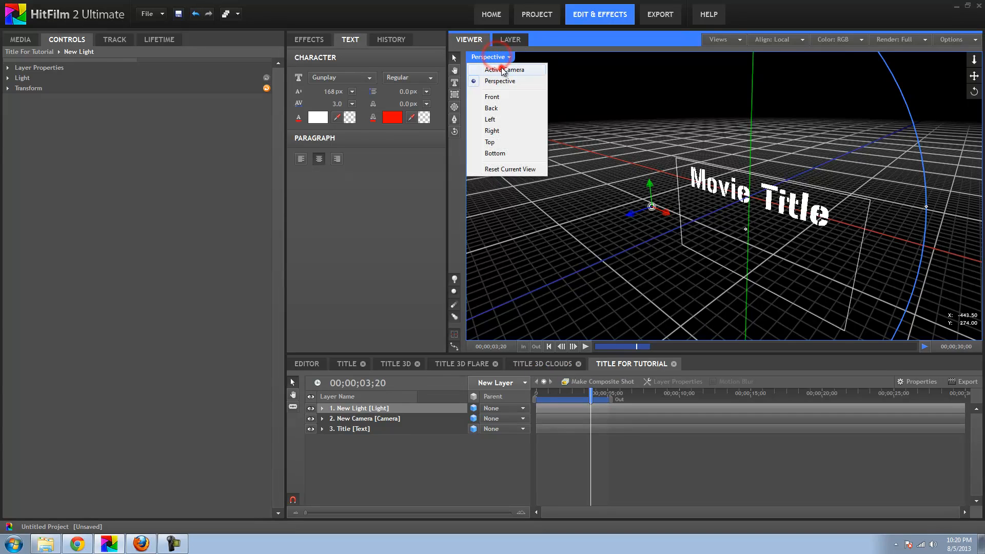
left_click(497, 64)
left_click(539, 393)
left_click_drag(539, 393, 593, 390)
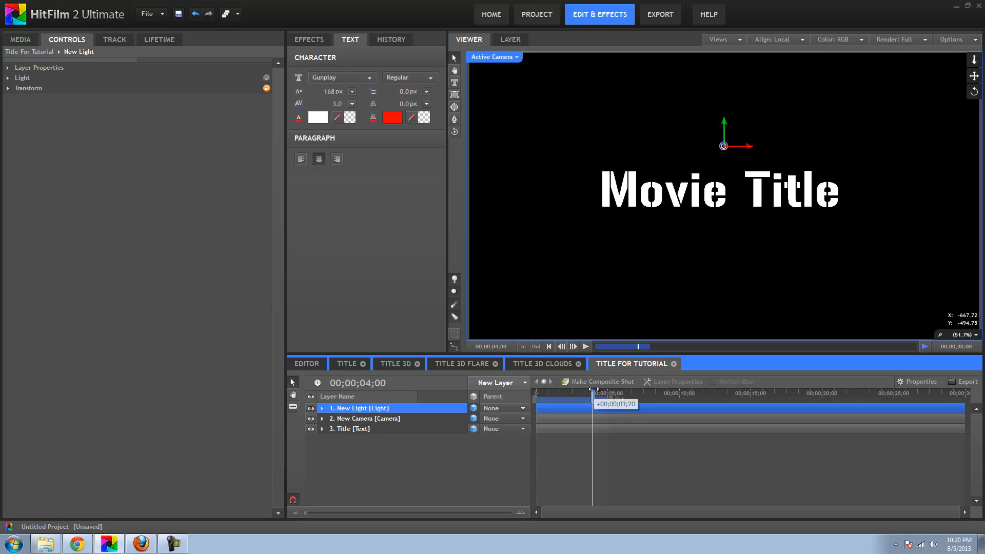
Move the light farther forward along Z in the Perspective view and check the title's move in the Active Camera view
left_click(508, 57)
left_click(510, 80)
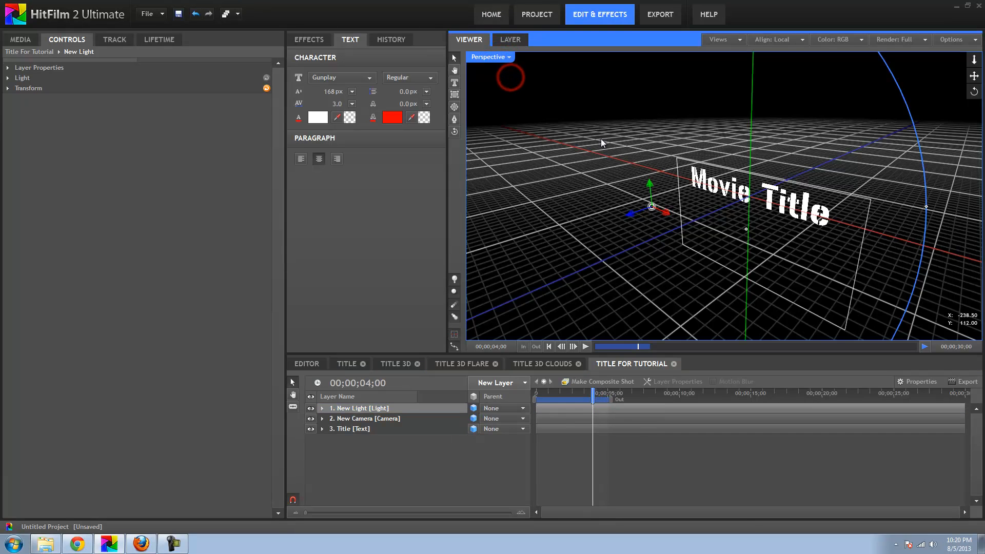
left_click_drag(611, 226, 474, 296)
left_click_drag(548, 400, 591, 388)
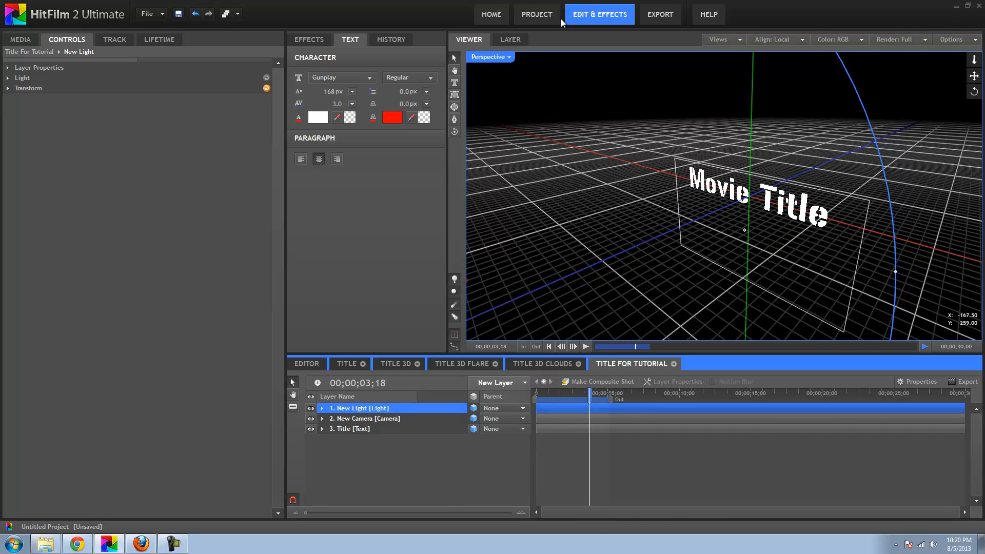
left_click(510, 58)
left_click(518, 68)
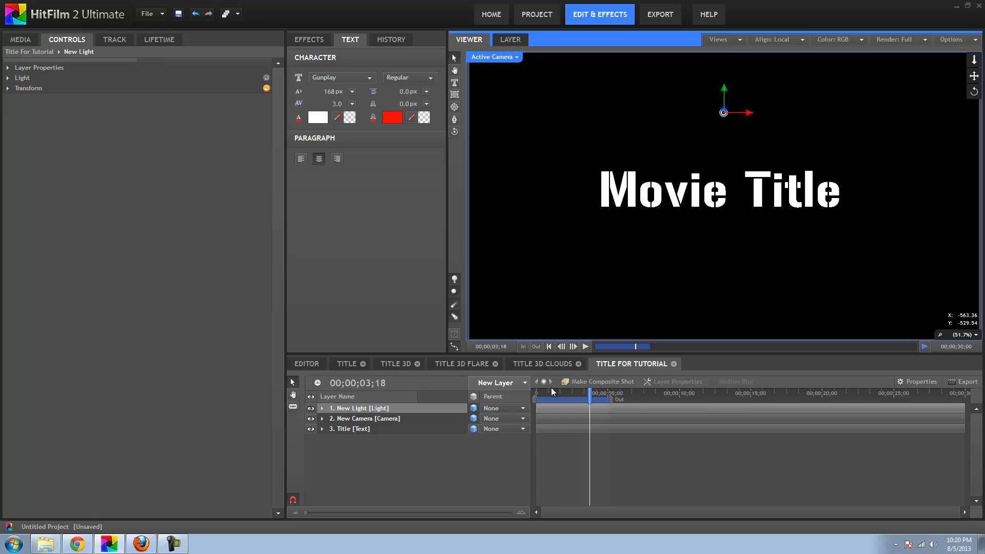
left_click(537, 391)
left_click_drag(538, 390, 601, 386)
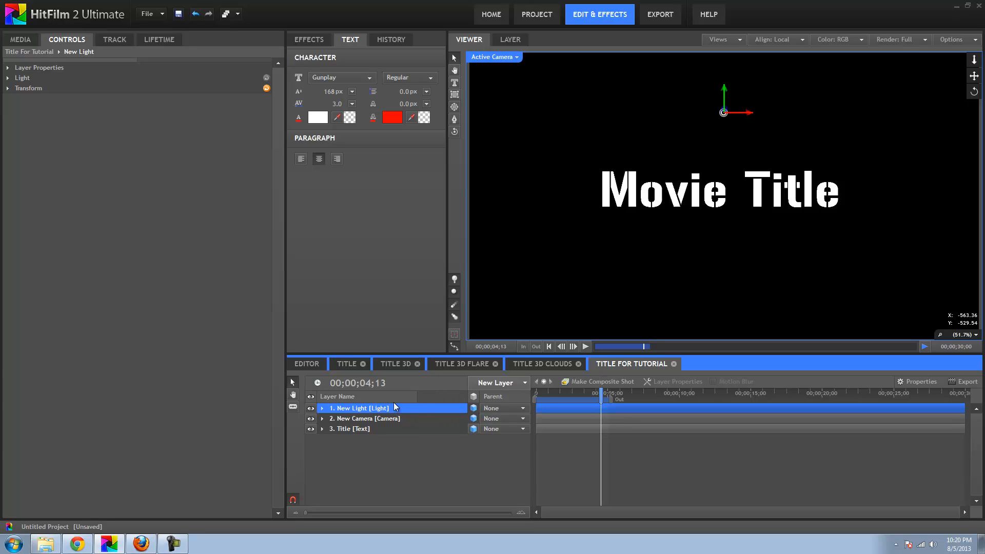
Place the New Light layer below the camera layer and enable motion blur for the Title layer
left_click(352, 429)
left_click_drag(357, 408, 343, 425)
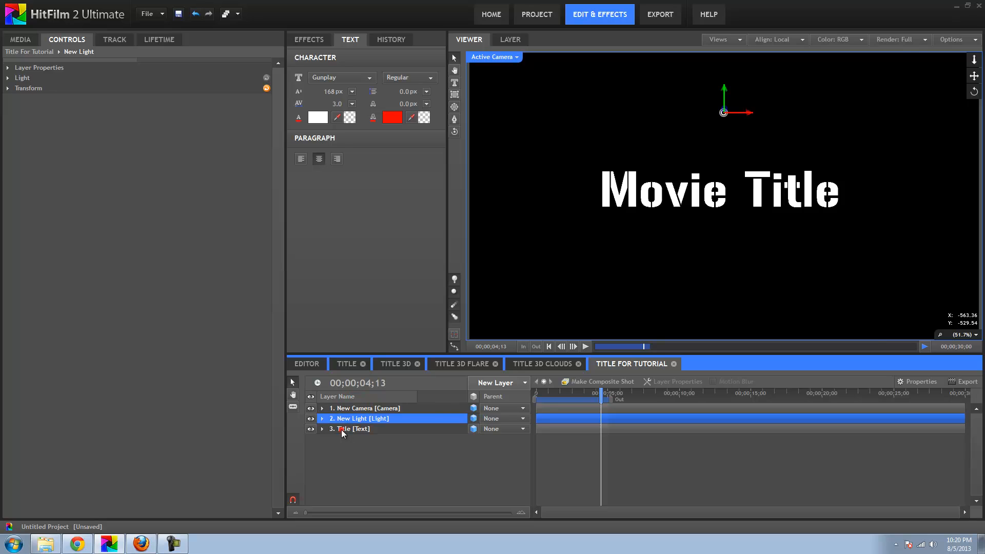
left_click(341, 430)
left_click(713, 382)
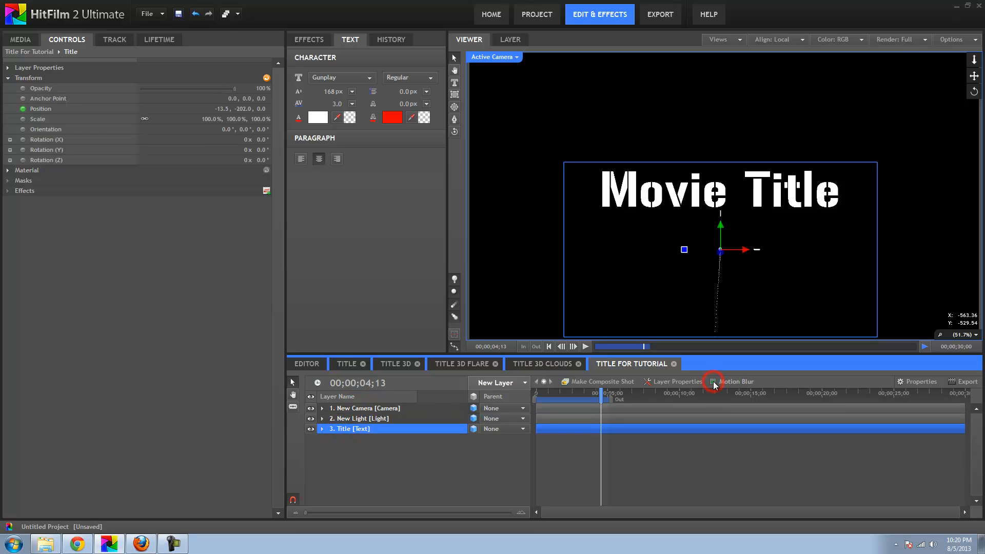
left_click_drag(536, 392, 564, 392)
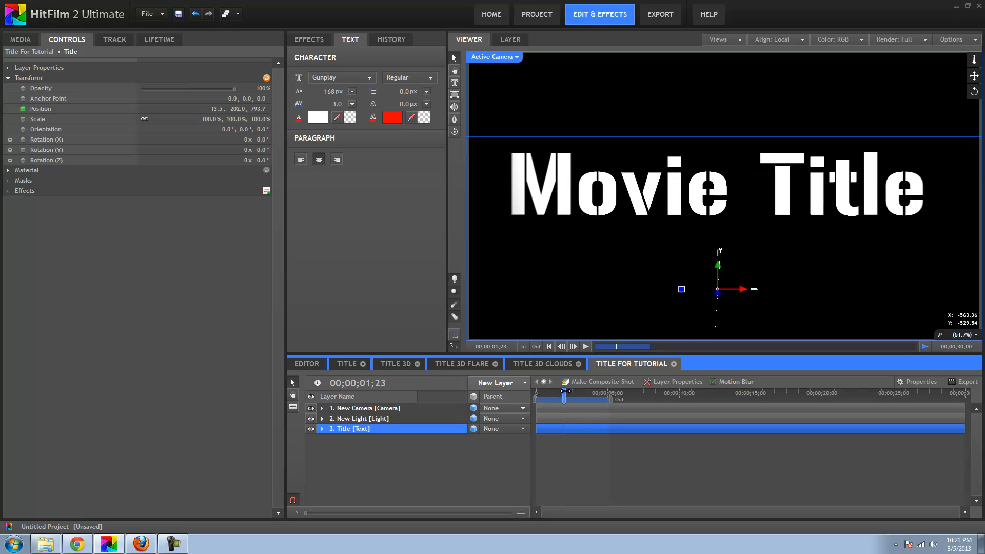
Set the composite shot's motion blur Shutter Angle to 720 and Shutter Phase to 180, and scrub to check the blur
left_click(918, 384)
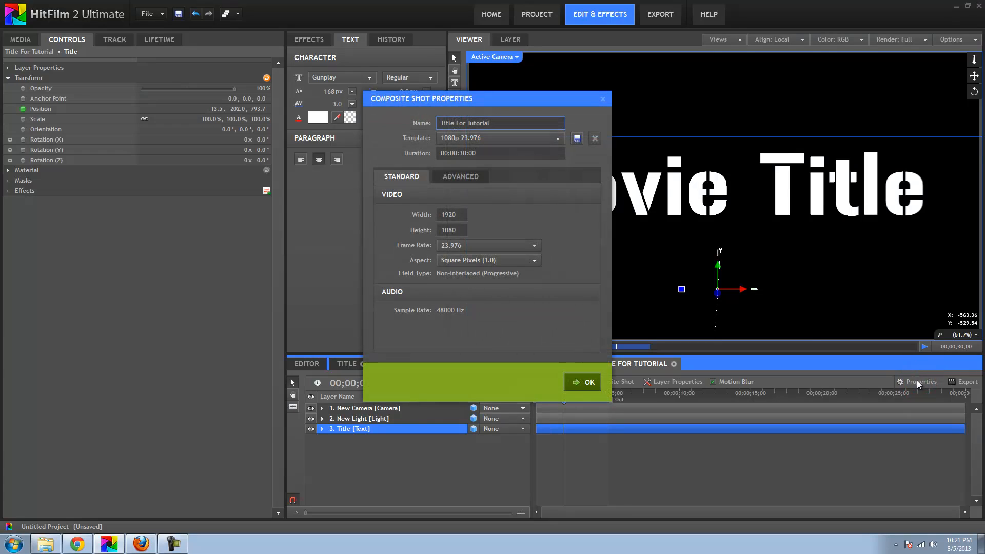
left_click(452, 176)
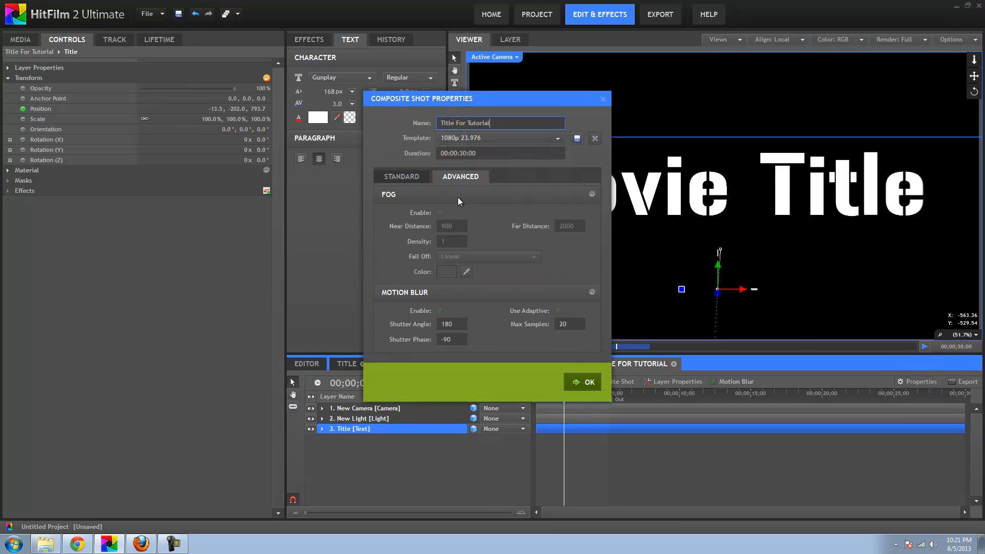
double_click(442, 323)
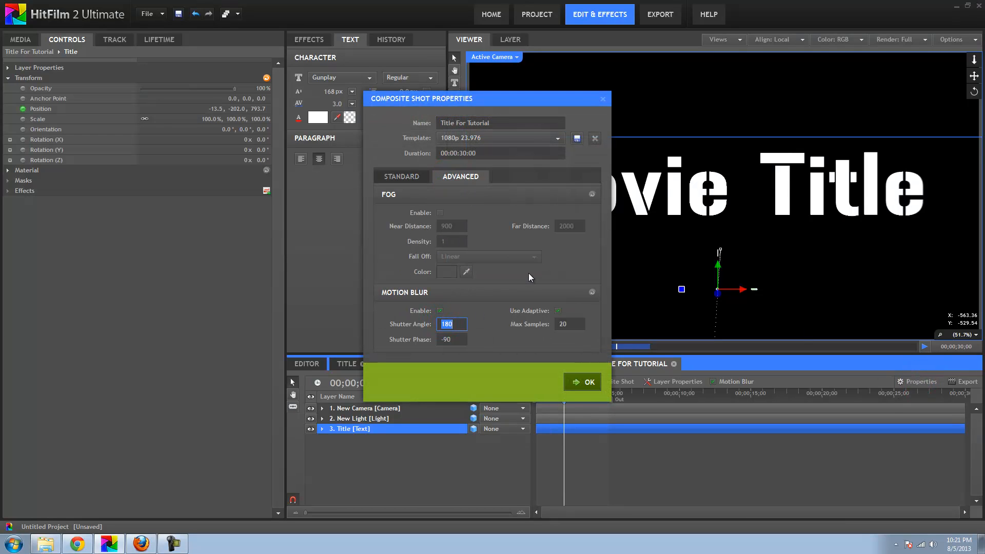
type("720")
left_click(569, 325)
double_click(452, 336)
type("180")
left_click(568, 381)
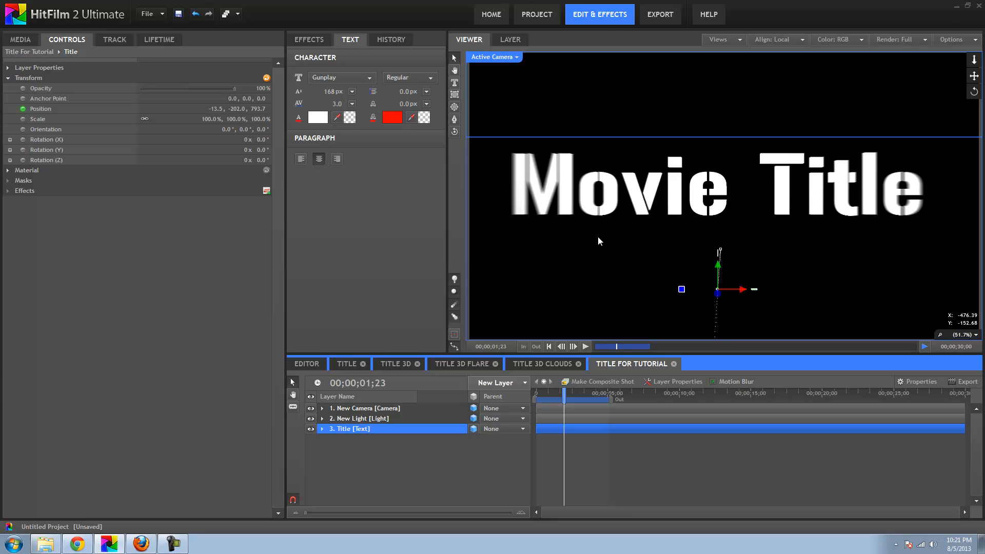
scroll(513, 180, "down", 1)
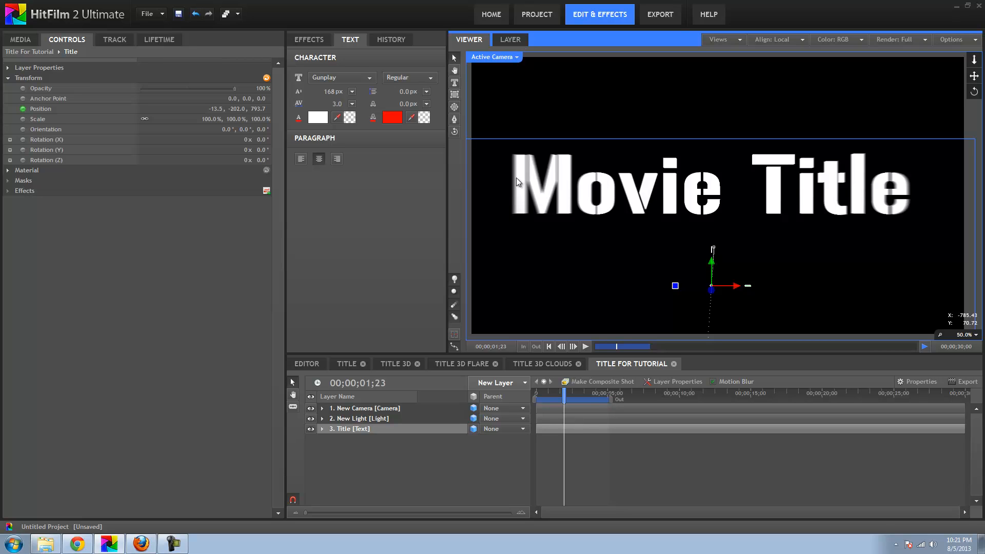
mouse_move(563, 391)
left_mouse_down()
mouse_move(580, 390)
mouse_move(554, 390)
mouse_move(576, 390)
left_mouse_up()
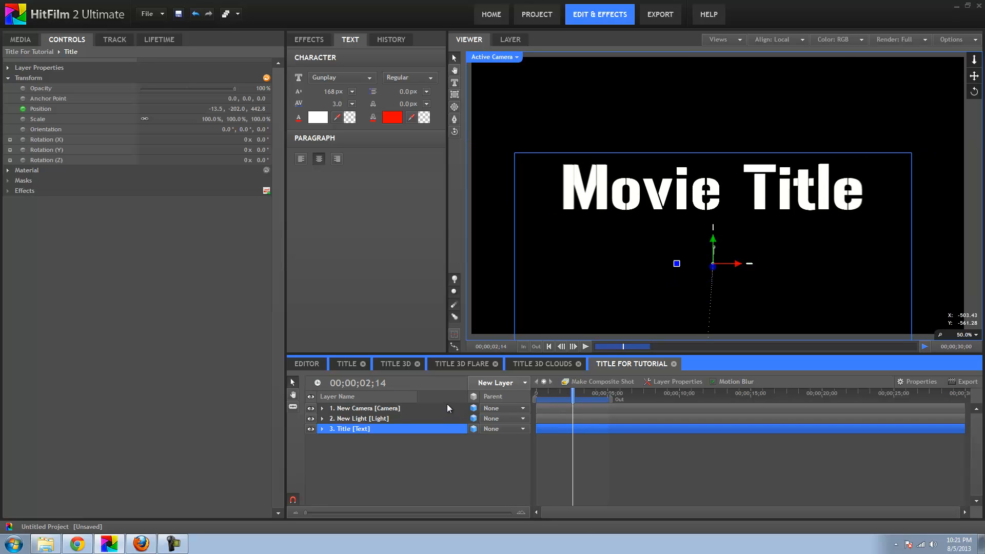
Set the Z value of the Title layer's Position keyframe at 00;00;00;00 to 2406
left_click(362, 429)
left_click(322, 430)
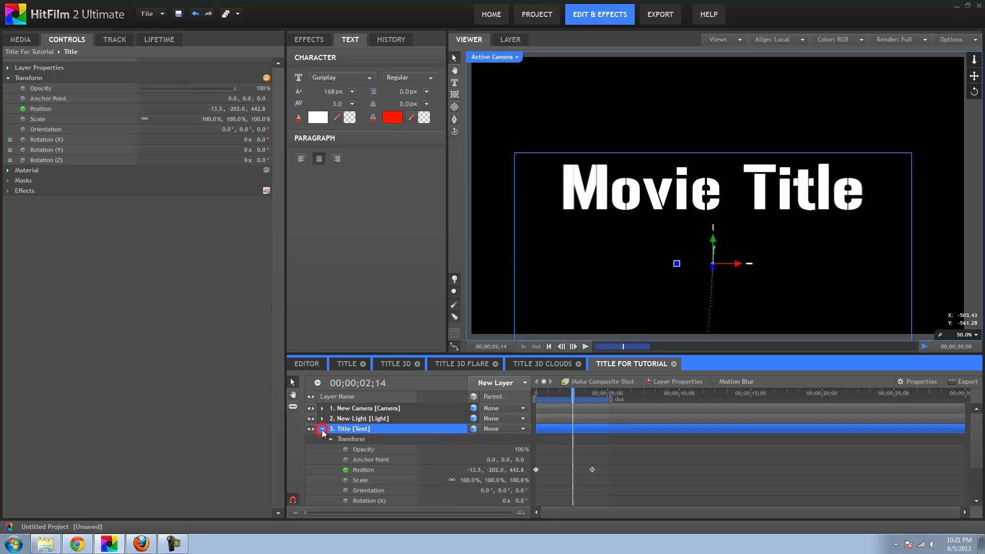
left_click(362, 471)
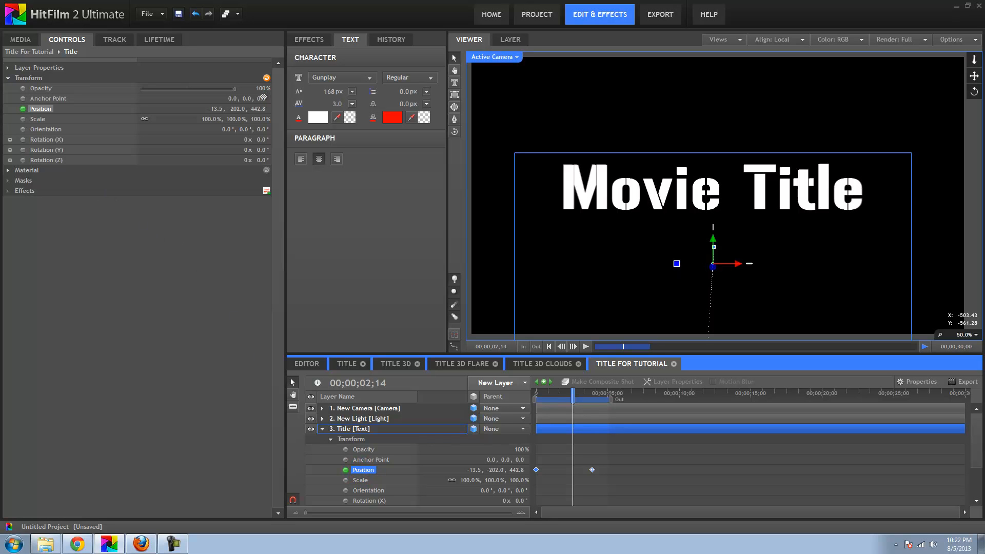
left_click_drag(572, 395, 537, 400)
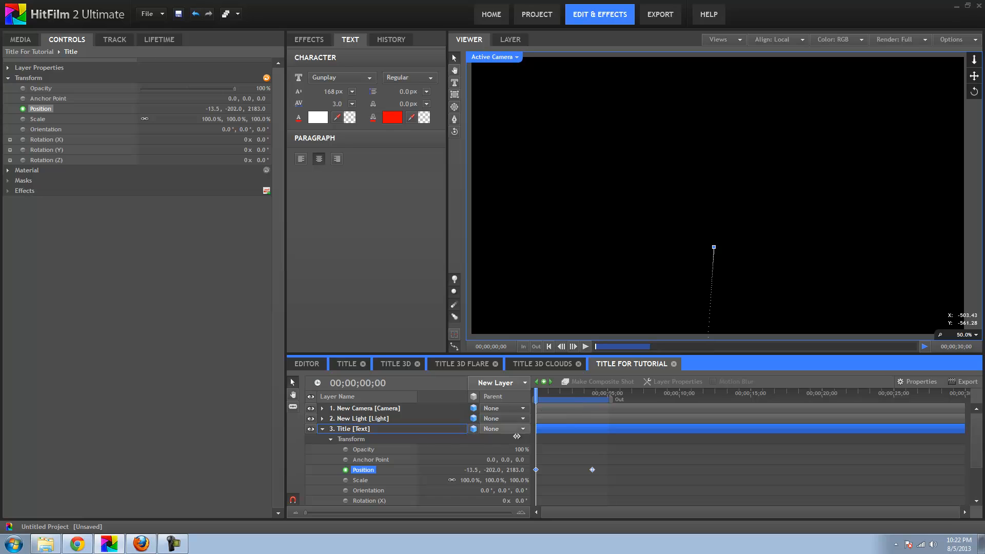
left_click_drag(511, 470, 630, 471)
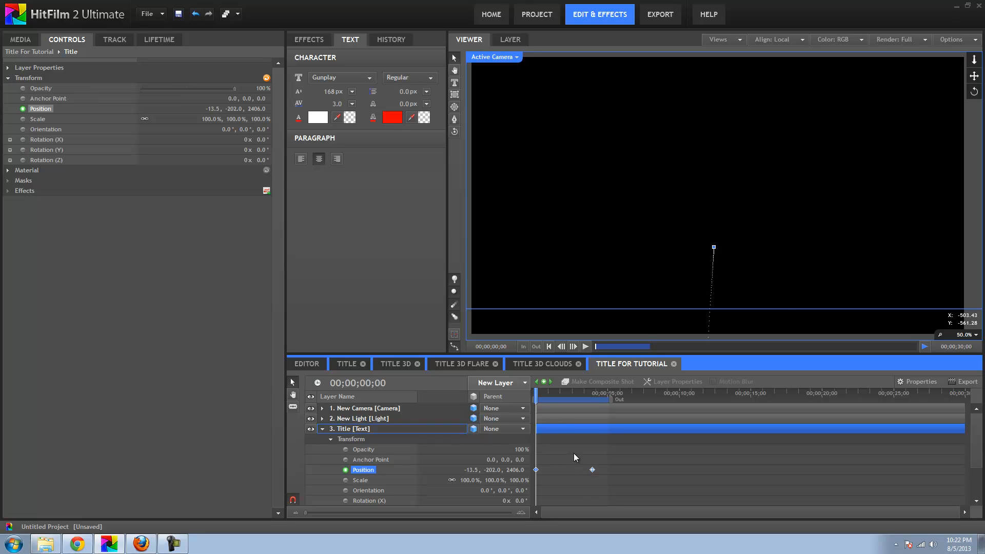
Run a RAM preview of the title animation from the start and scrub through the move to review it
mouse_move(536, 396)
left_mouse_down()
mouse_move(593, 395)
mouse_move(534, 392)
left_mouse_up()
left_click(925, 346)
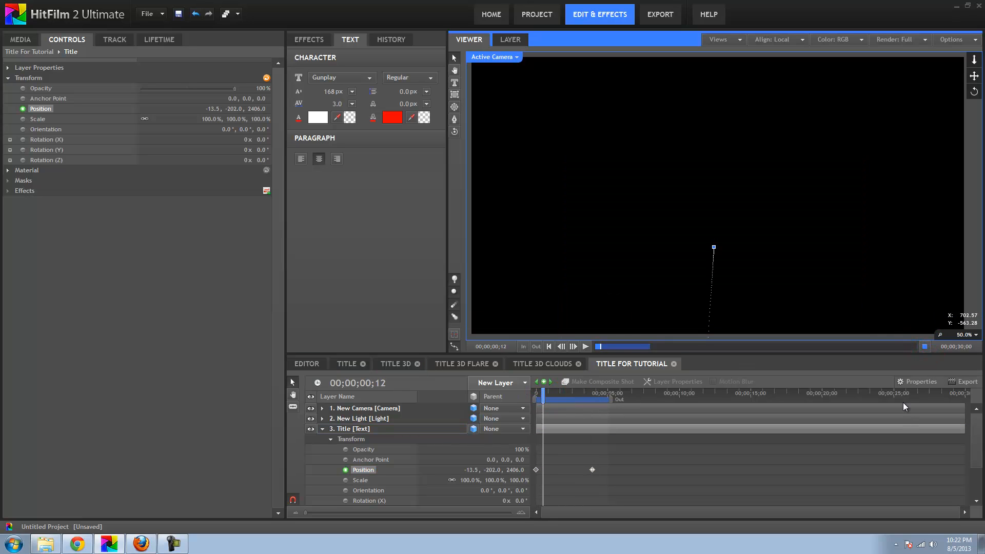
mouse_move(604, 396)
left_mouse_down()
mouse_move(546, 400)
mouse_move(590, 399)
left_mouse_up()
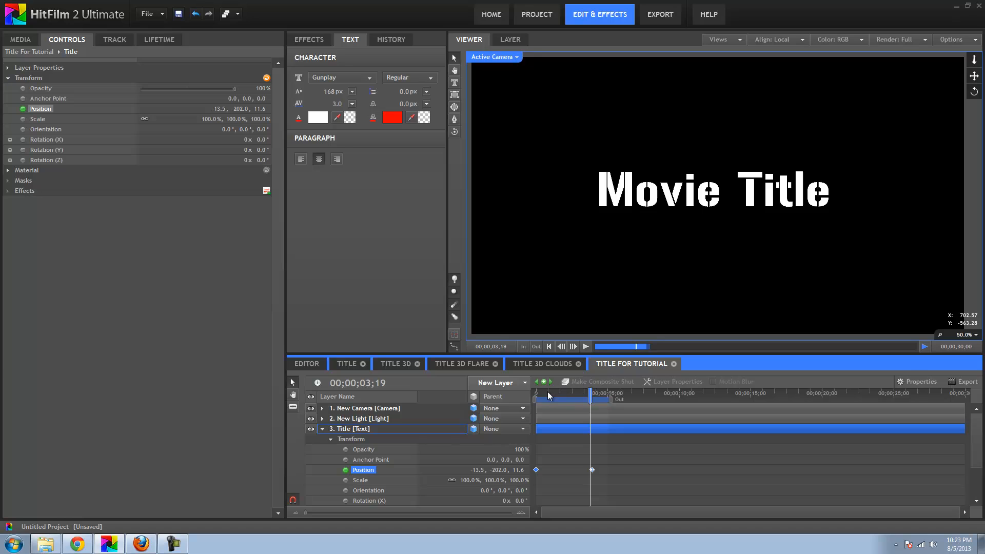
left_click_drag(548, 393, 573, 396)
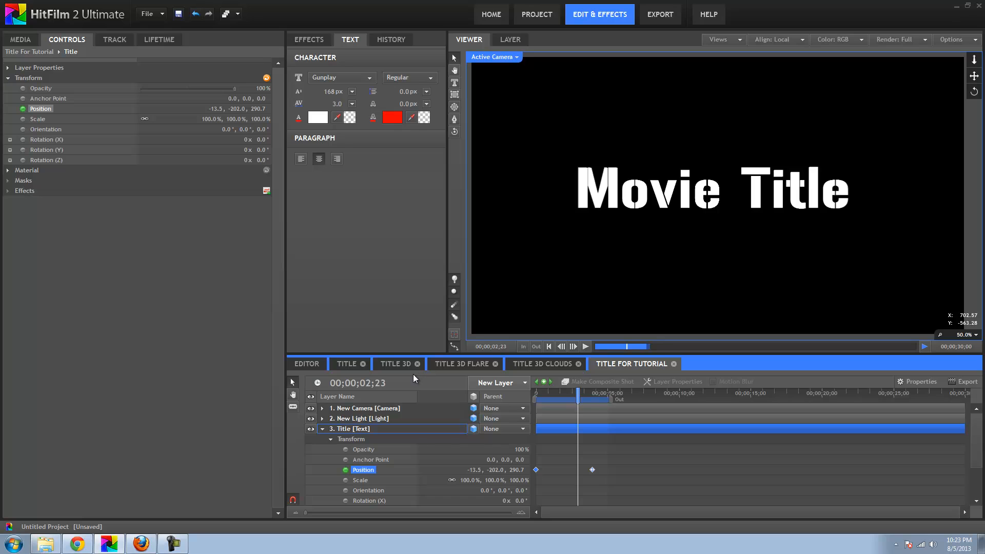
Examine the opening frames of the Title and Title 3D composite shots, including the render options of Title 3D
left_click(339, 365)
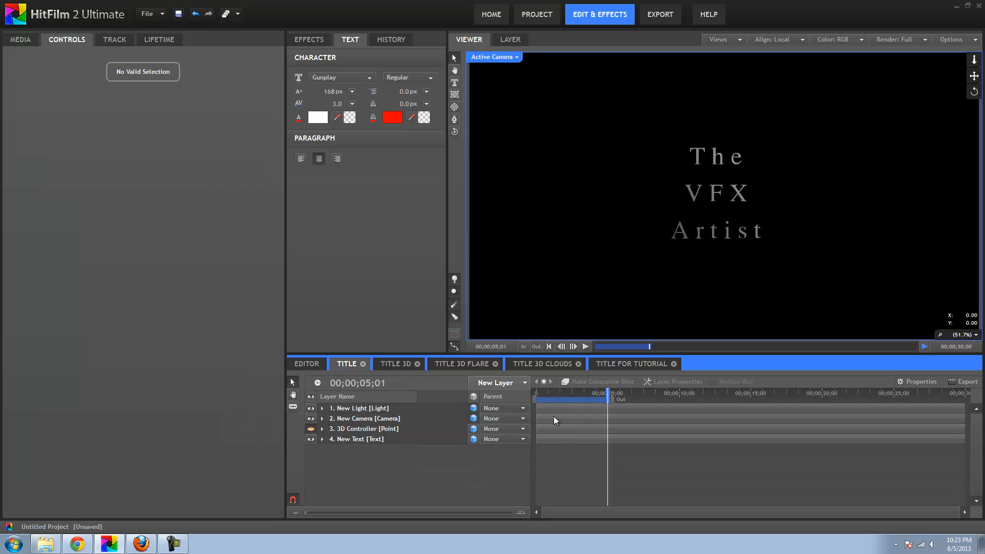
mouse_move(547, 395)
left_mouse_down()
mouse_move(558, 390)
mouse_move(538, 392)
left_mouse_up()
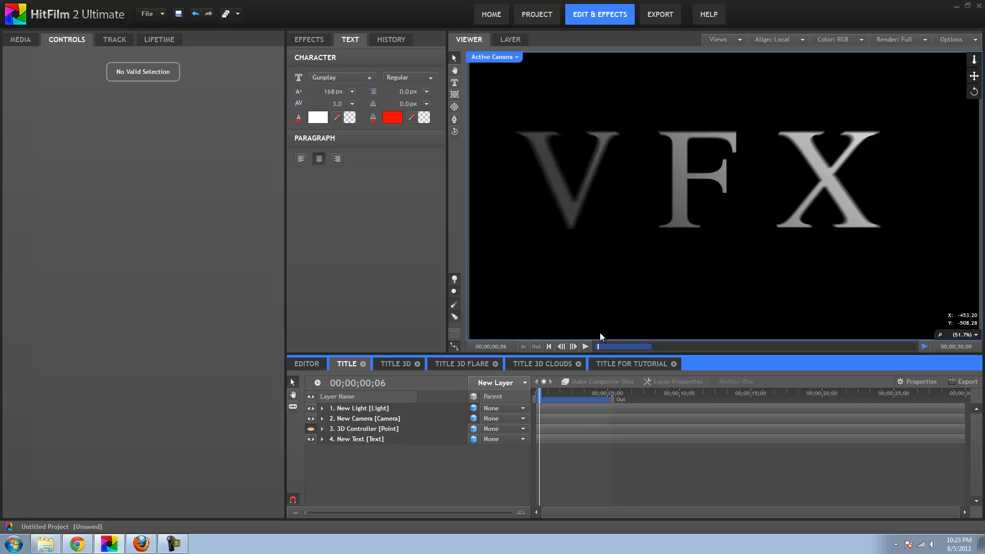
left_click(394, 366)
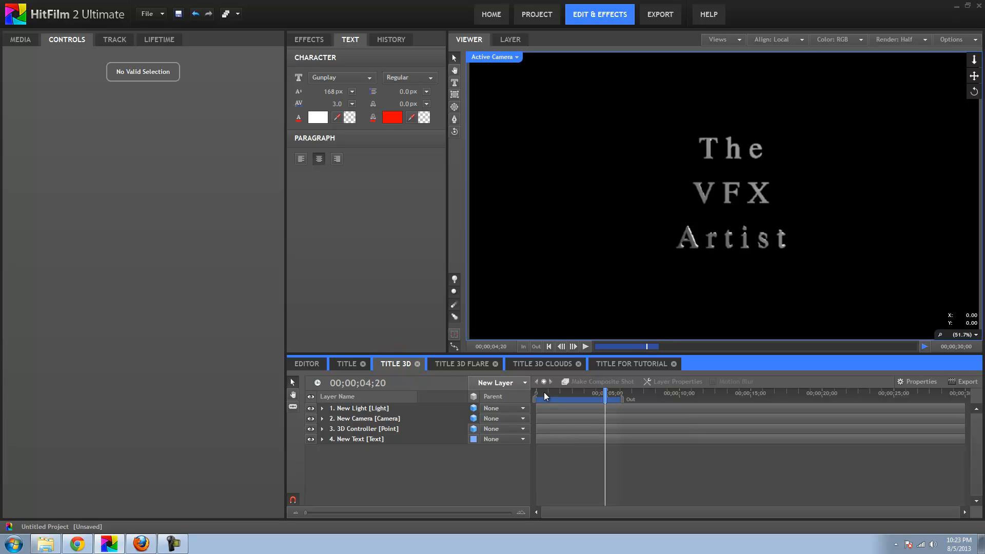
mouse_move(543, 391)
left_mouse_down()
mouse_move(607, 390)
mouse_move(538, 391)
left_mouse_up()
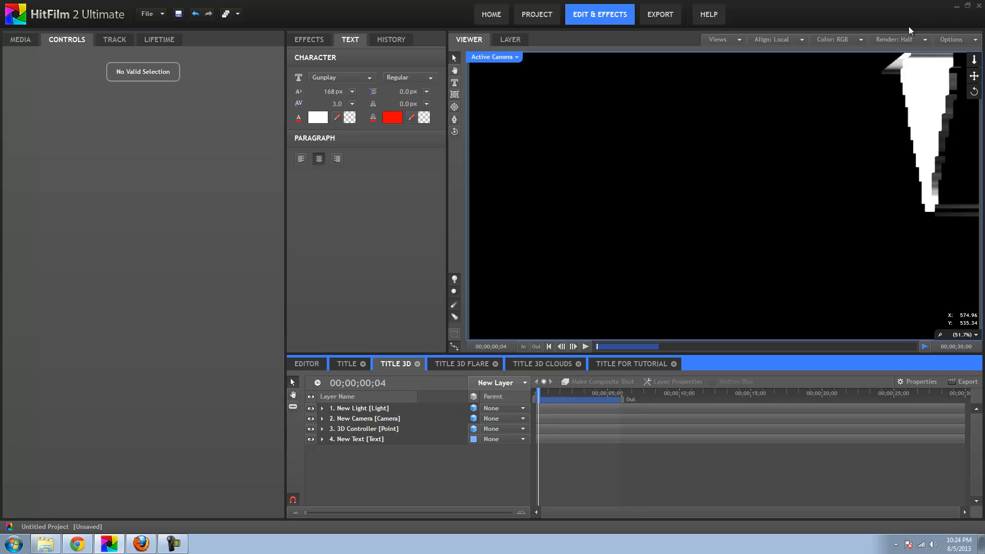
left_click(905, 40)
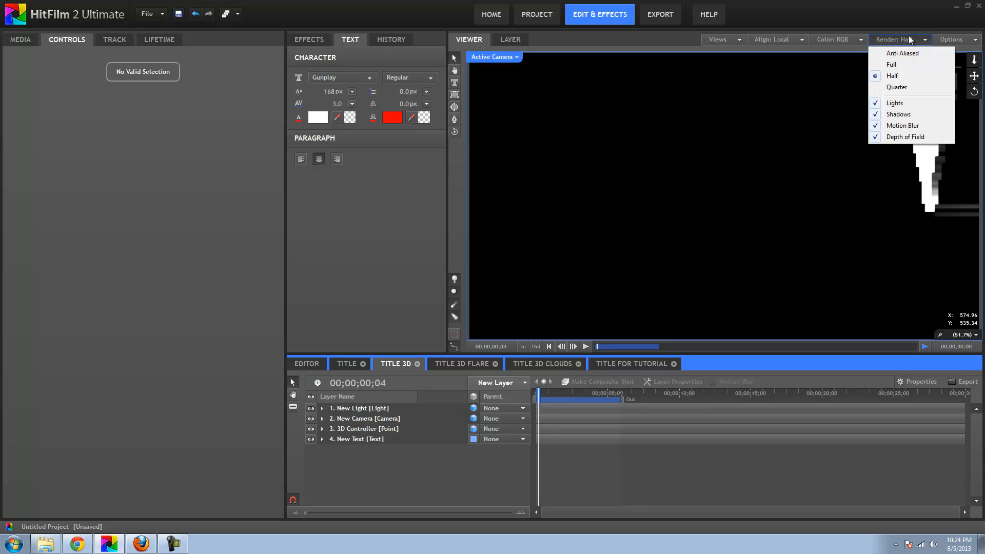
left_click_drag(564, 399, 528, 396)
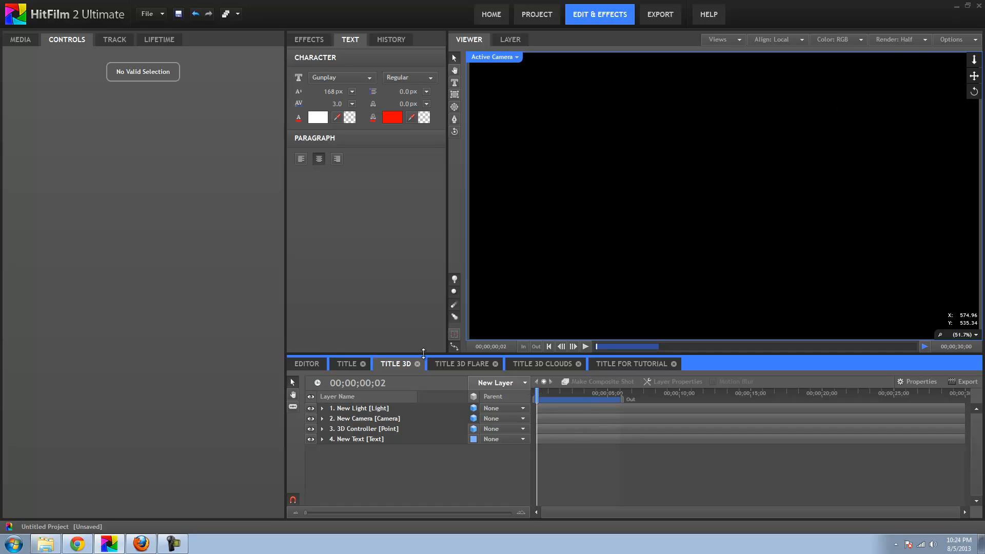
left_click(345, 365)
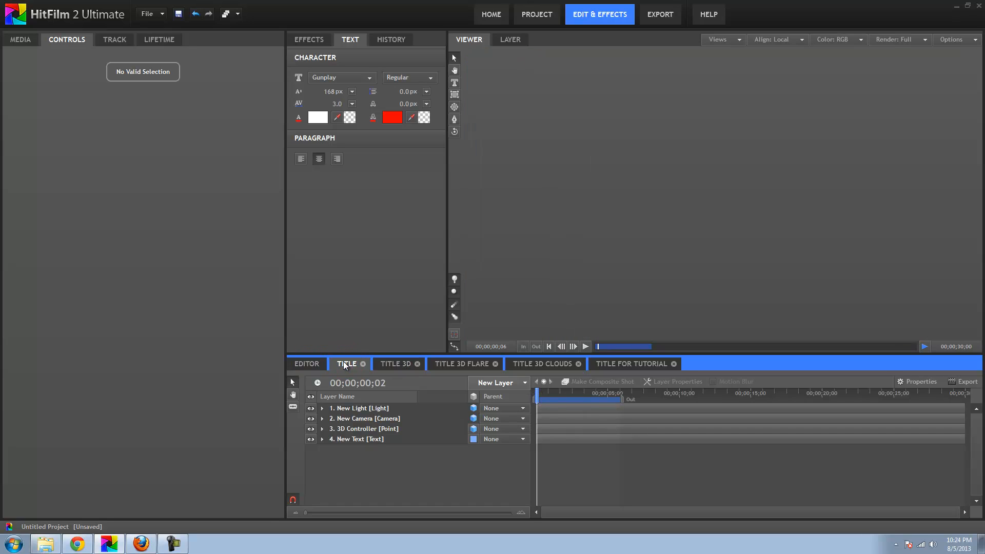
Return to the Title For Tutorial composite shot and turn off motion blur for the Title layer
left_click(624, 364)
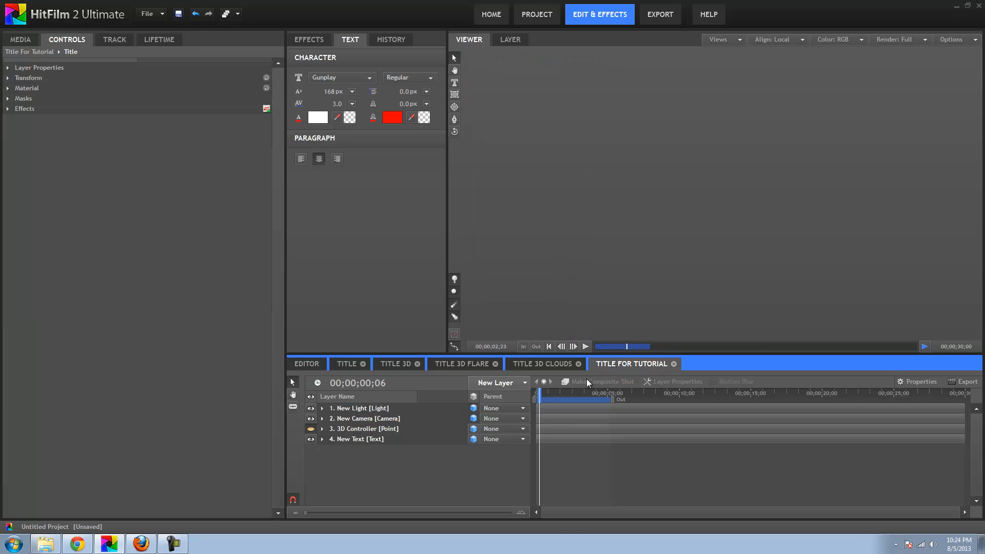
left_click_drag(540, 392, 582, 391)
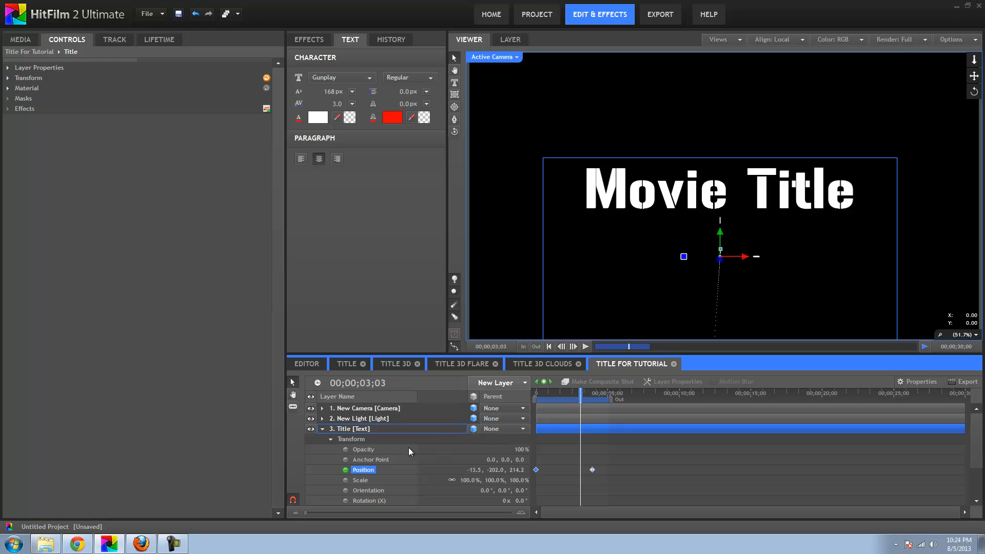
left_click(354, 431)
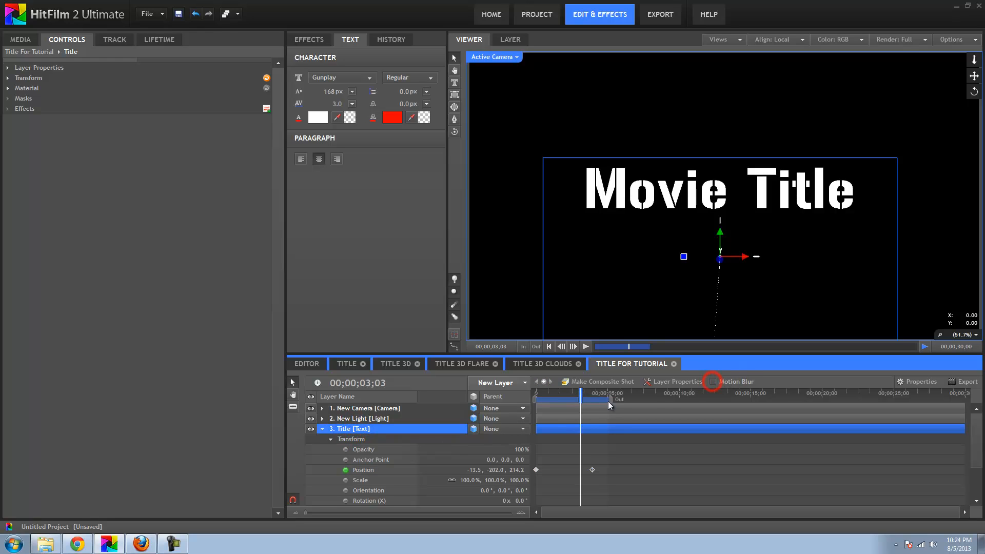
mouse_move(579, 398)
left_mouse_down()
mouse_move(561, 392)
mouse_move(571, 392)
left_mouse_up()
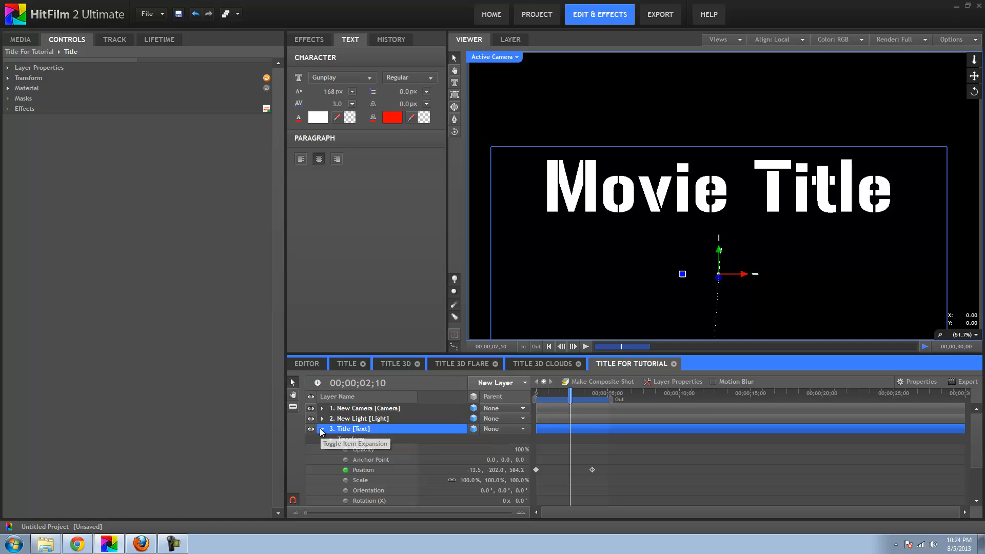
Search the effects for "extr" and apply the 3D Extrusion effect to the Title layer
left_click(310, 40)
left_click(322, 59)
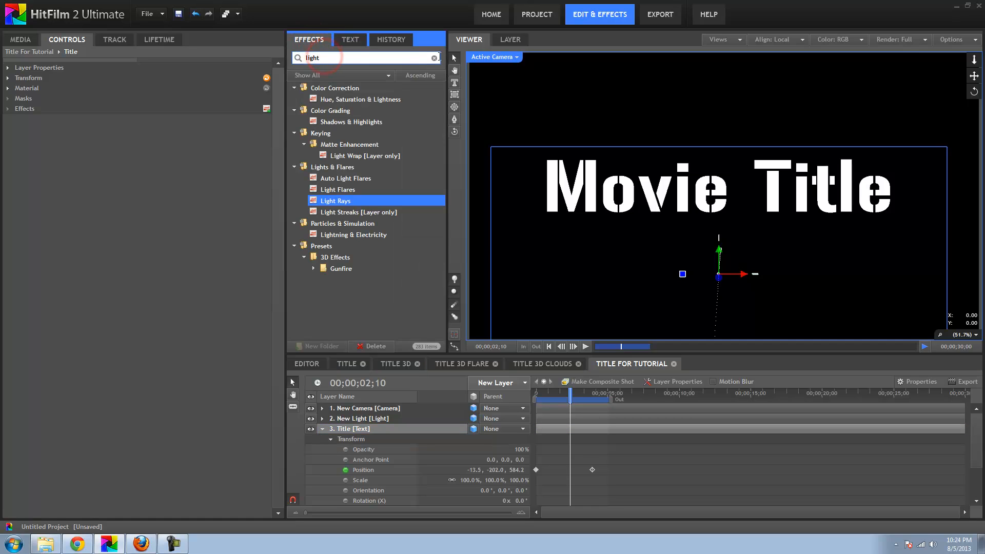
left_click(434, 58)
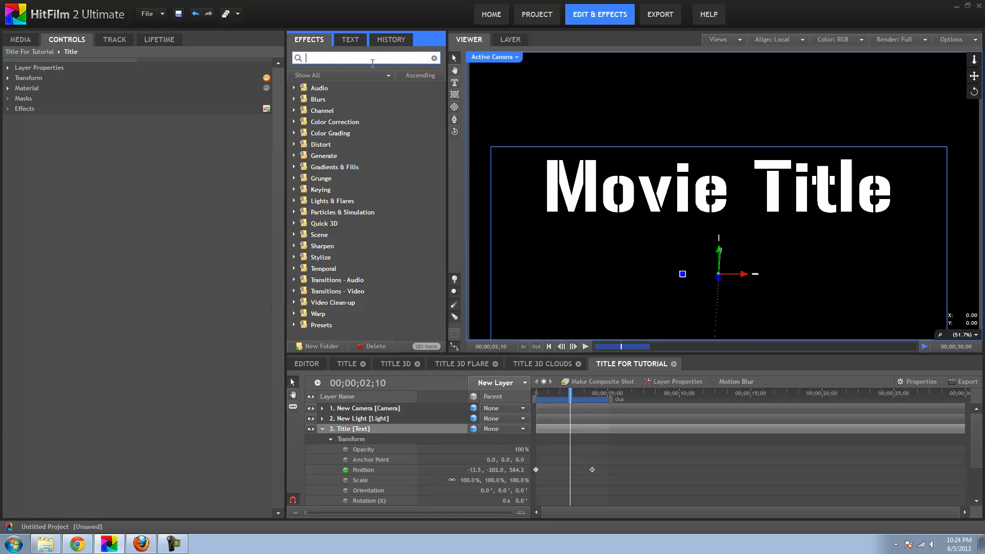
type("extr")
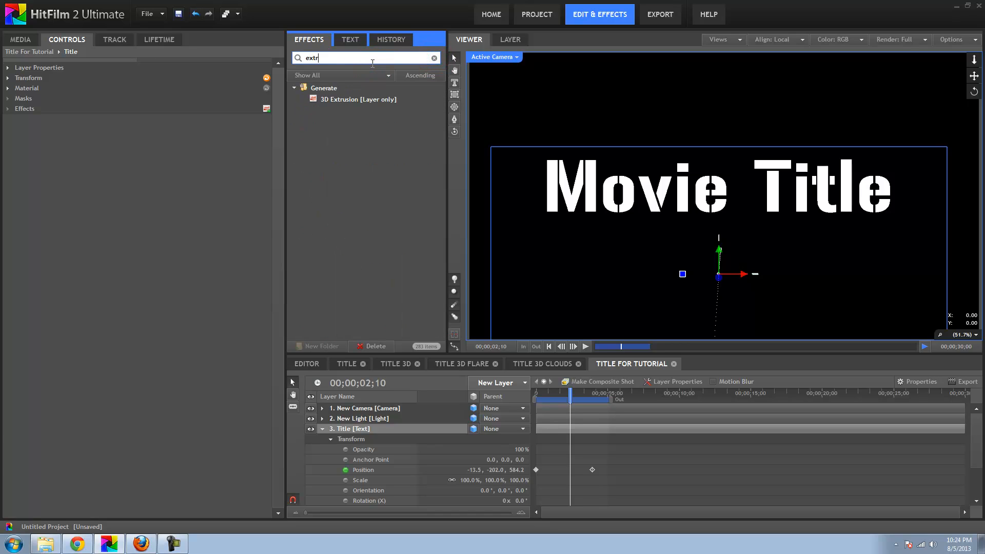
left_click(344, 99)
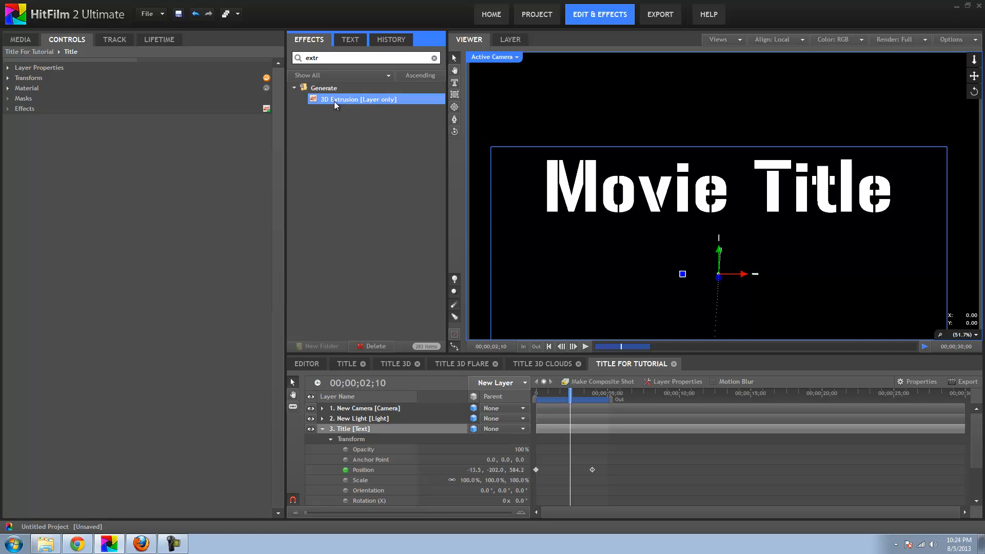
left_click_drag(350, 99, 349, 430)
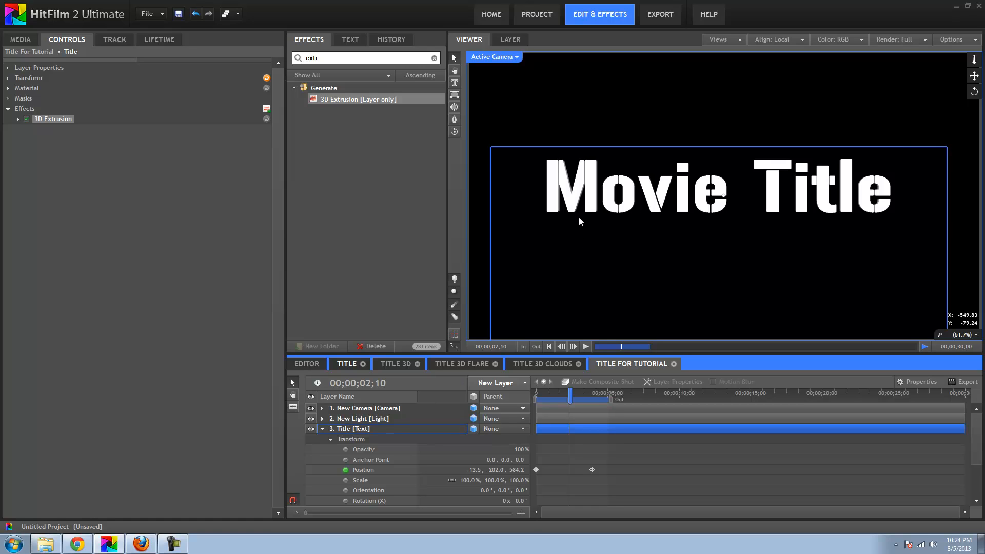
left_click(352, 430)
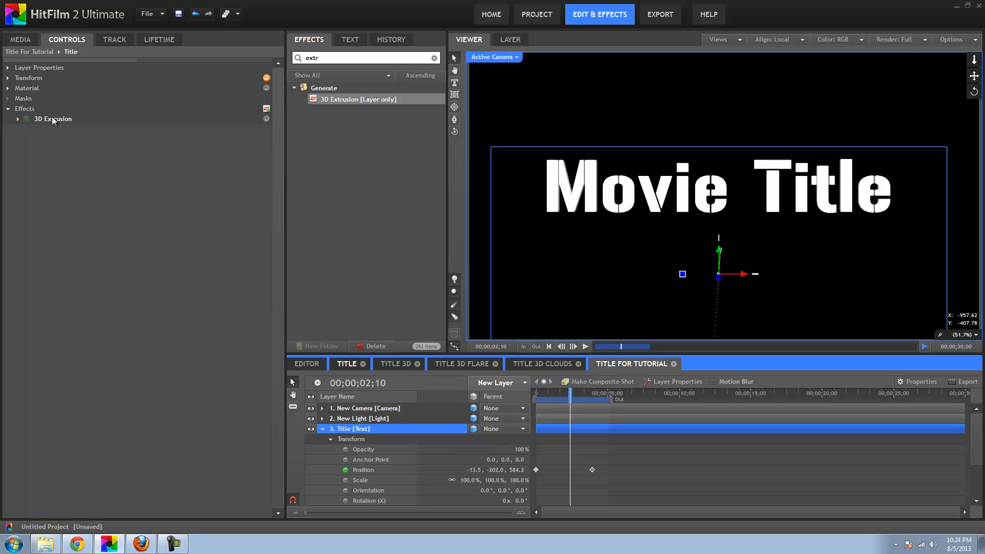
Set the Title layer's 3D Extrusion Depth to 105 and its Quality to Normal
left_click(8, 109)
left_click(9, 109)
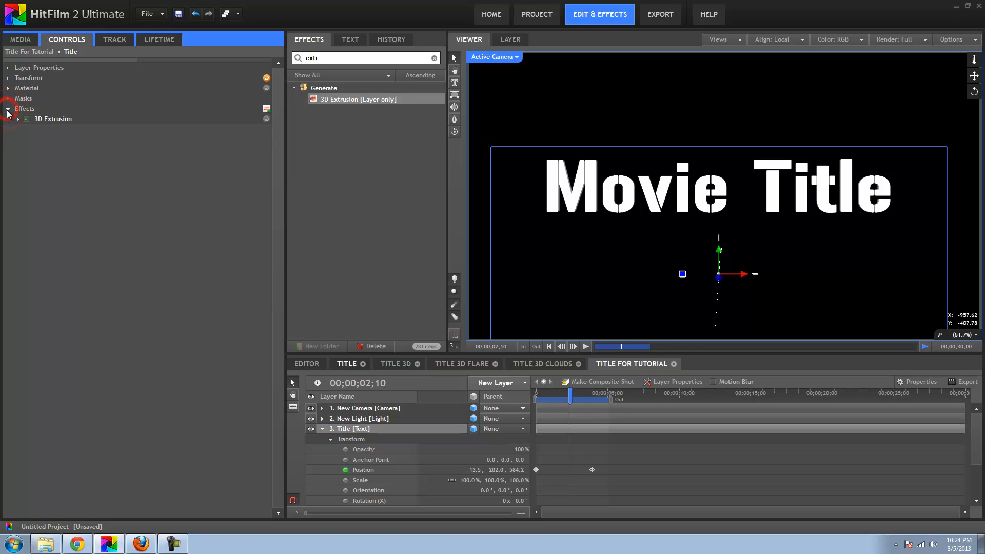
left_click(40, 120)
left_click(18, 121)
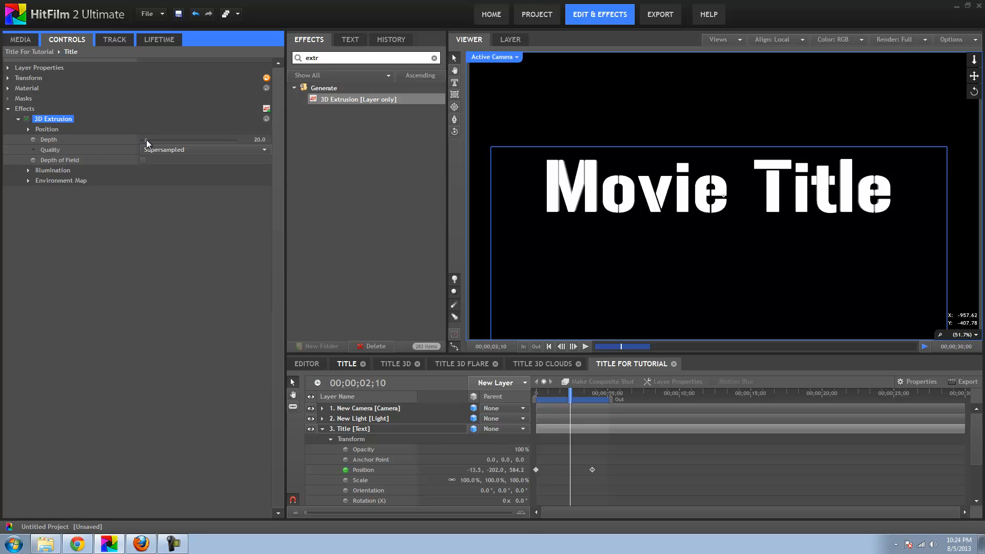
left_click_drag(146, 140, 162, 140)
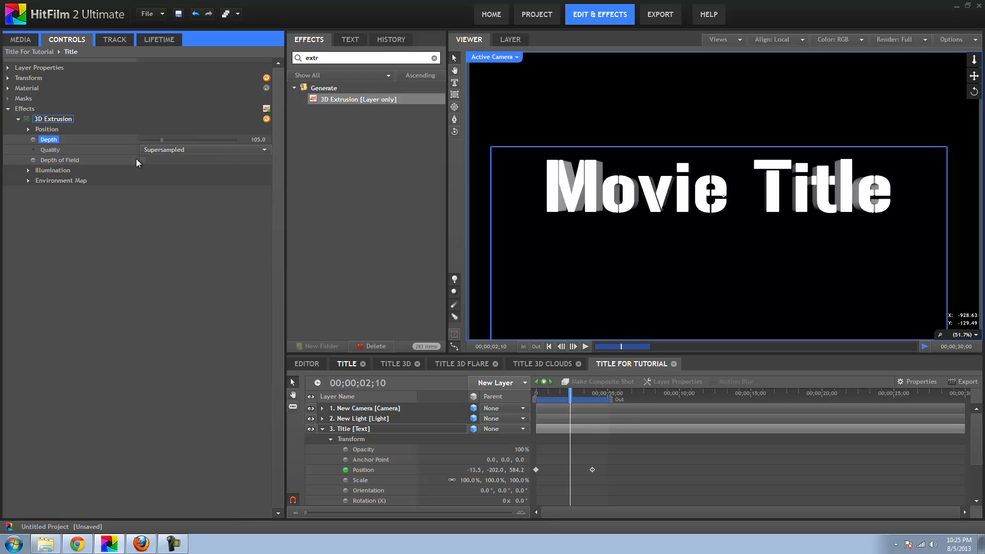
left_click(154, 149)
left_click(154, 159)
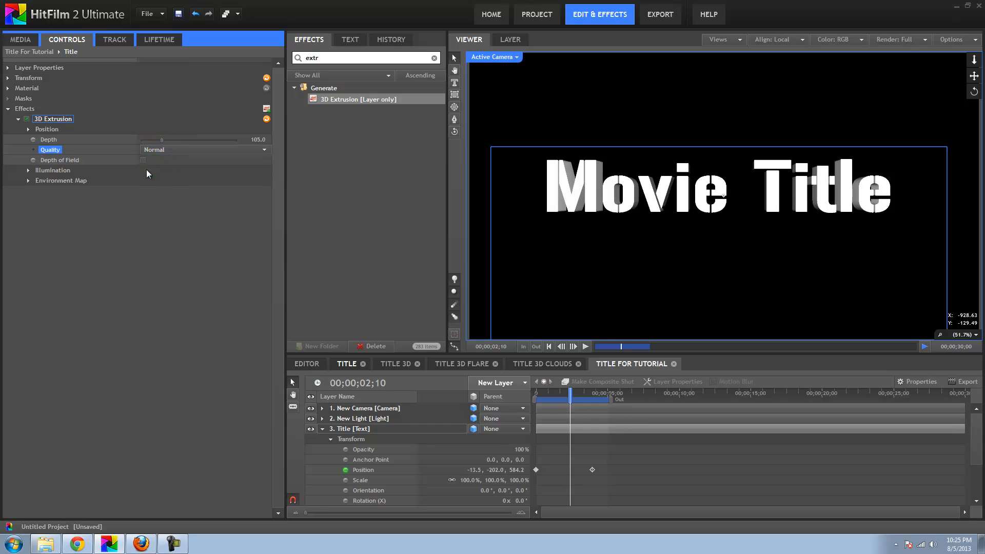
Inspect the extruded title up close and scrub through the start of the move to check its depth
scroll(488, 253, "up", 2)
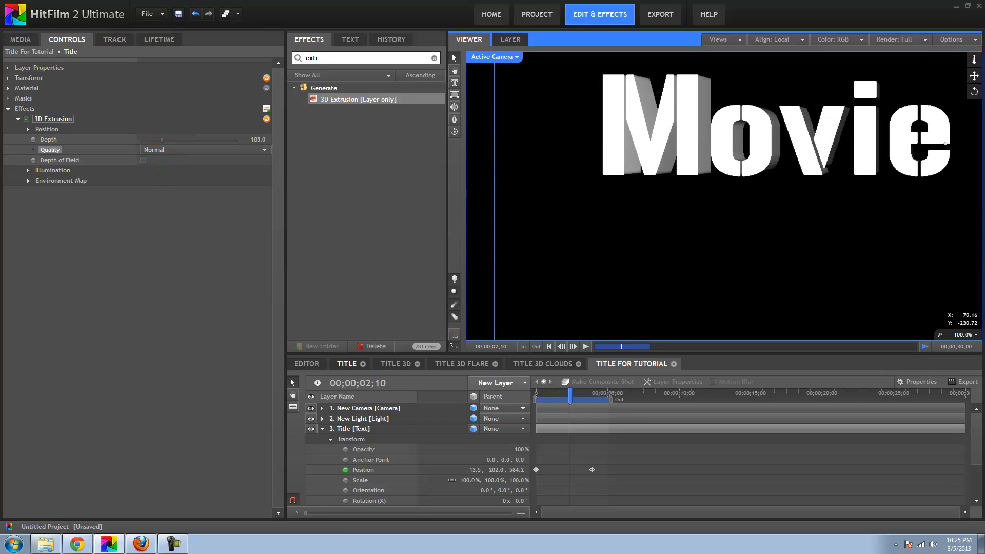
left_click(965, 334)
left_click(952, 442)
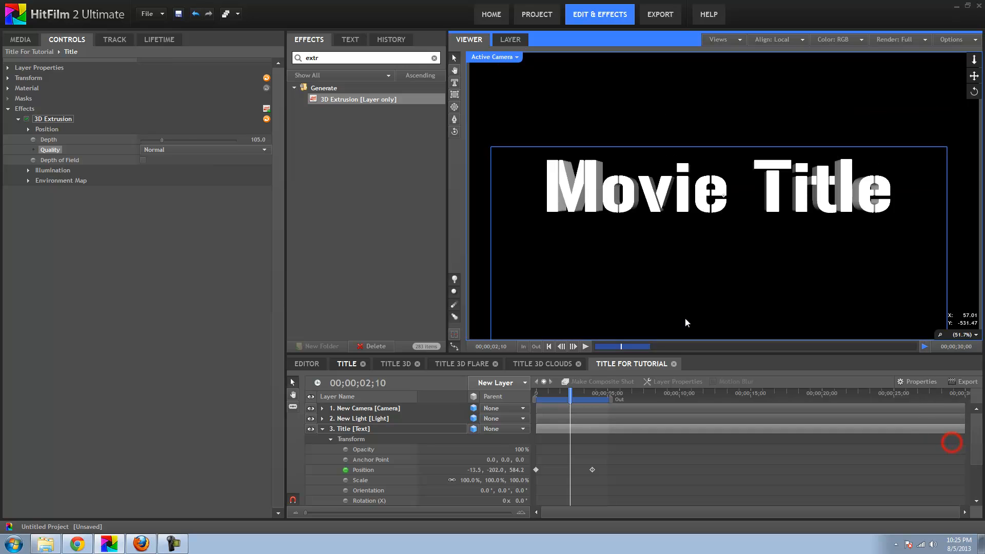
left_click(541, 391)
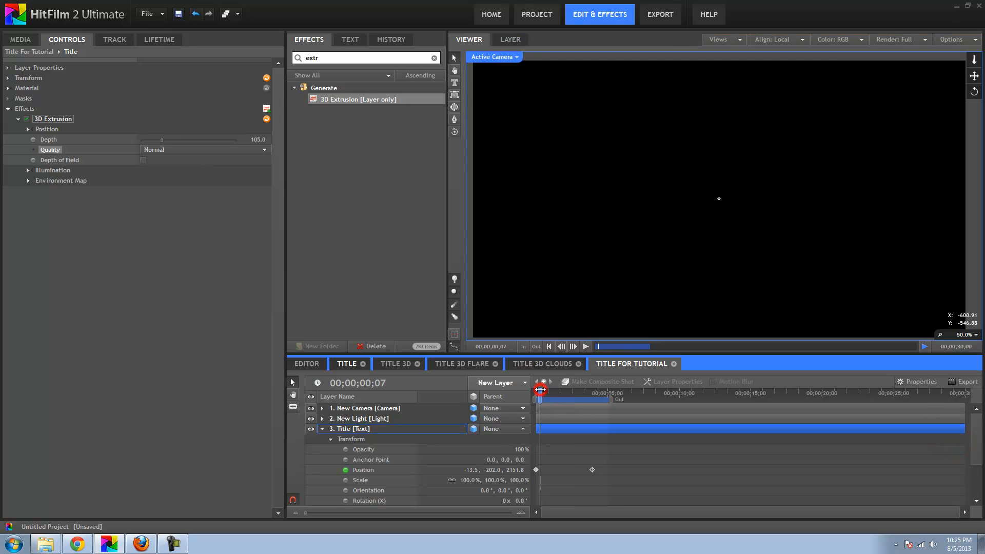
left_click_drag(541, 391, 568, 394)
mouse_move(572, 394)
left_mouse_down()
mouse_move(588, 393)
mouse_move(550, 395)
mouse_move(570, 400)
left_mouse_up()
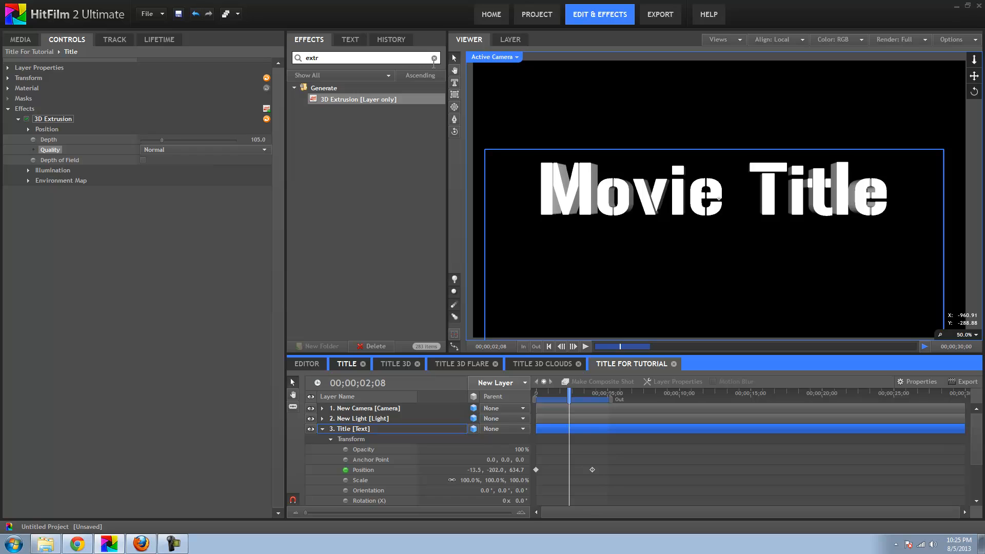
Orbit the active camera to view the extruded title at an angle and undo the camera move
left_click(454, 128)
mouse_move(721, 215)
left_mouse_down()
mouse_move(502, 201)
mouse_move(852, 178)
left_mouse_up()
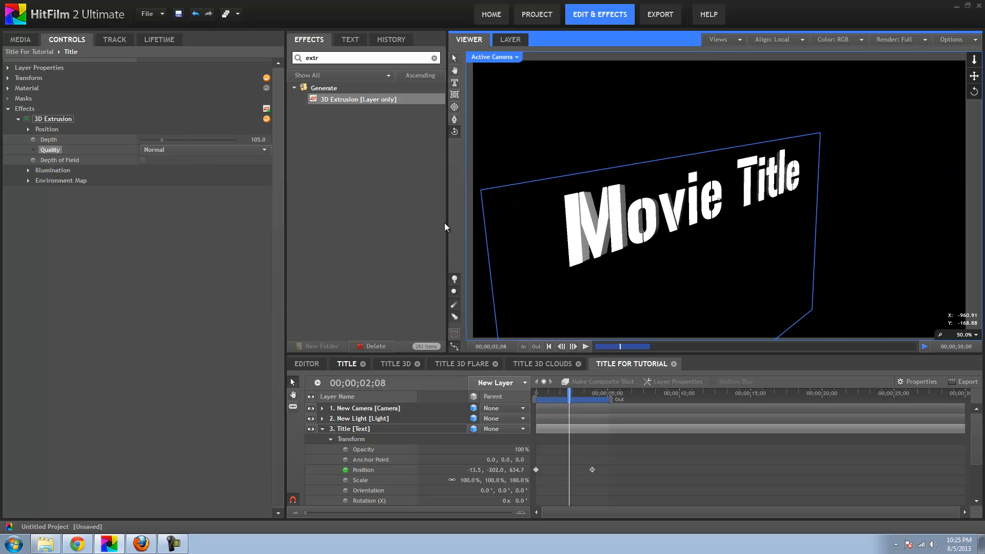
left_click(195, 15)
Add a new Point layer to the composite shot and make it a 3D Plane layer
left_click(520, 382)
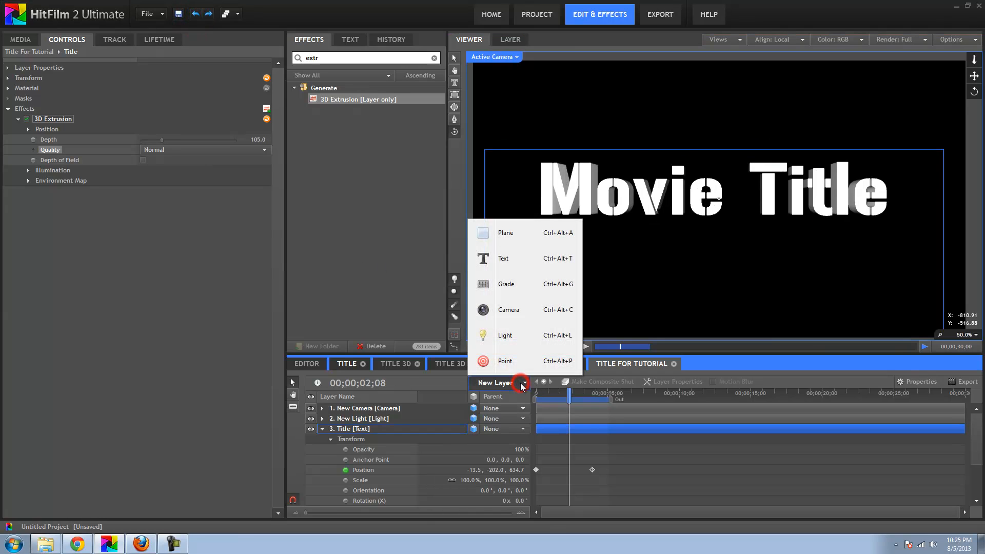
left_click(505, 362)
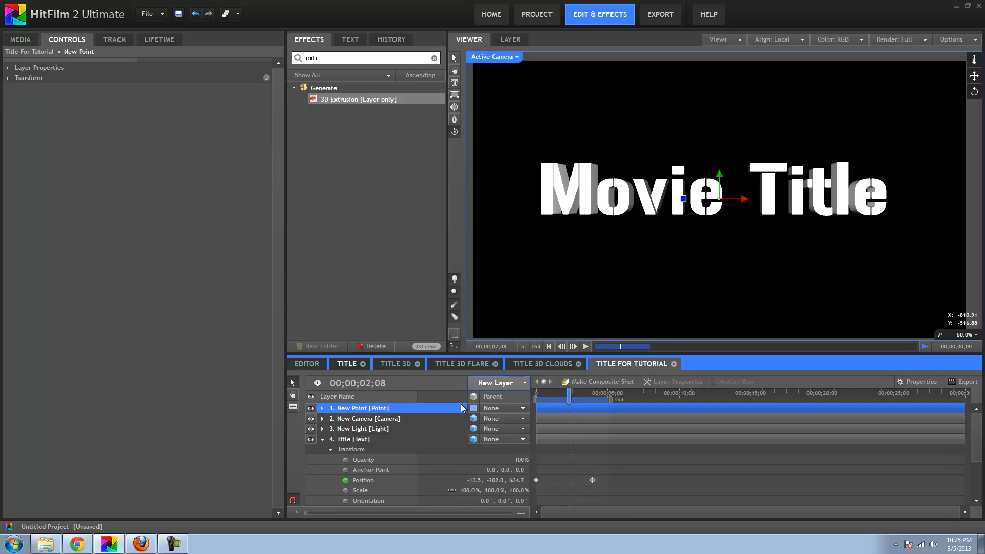
left_click(323, 440)
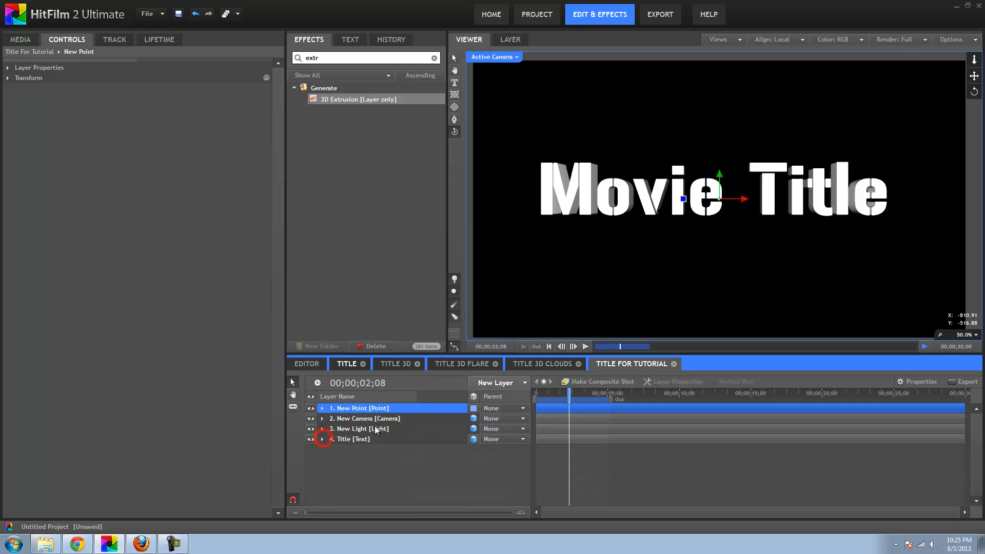
left_click(473, 409)
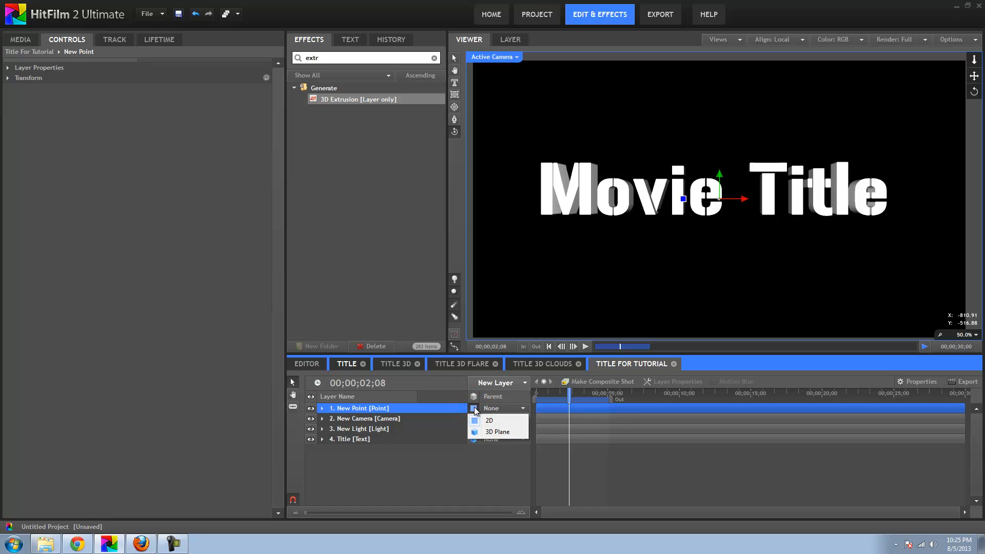
left_click(477, 434)
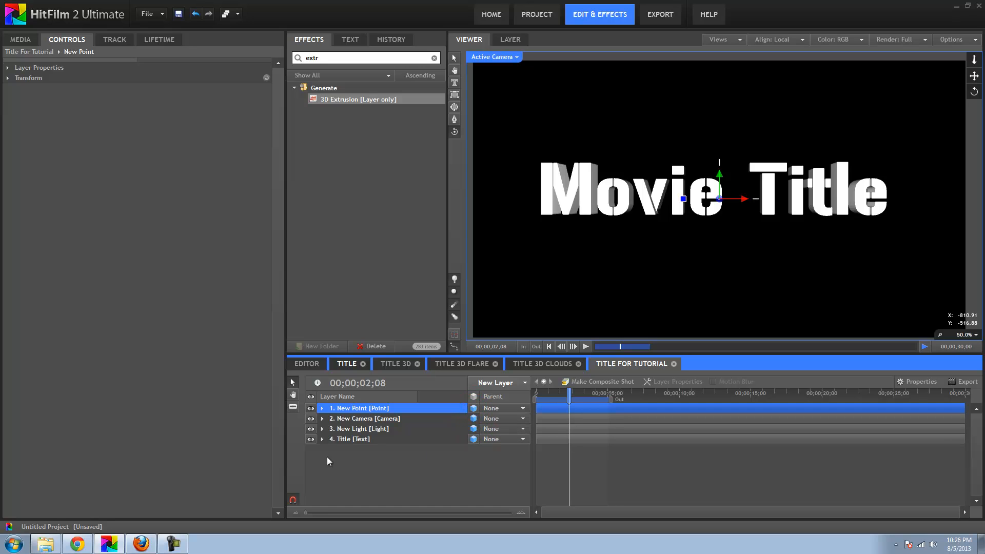
Set Transform From in the Title layer's 3D Extrusion position settings to the New Point layer
left_click(343, 440)
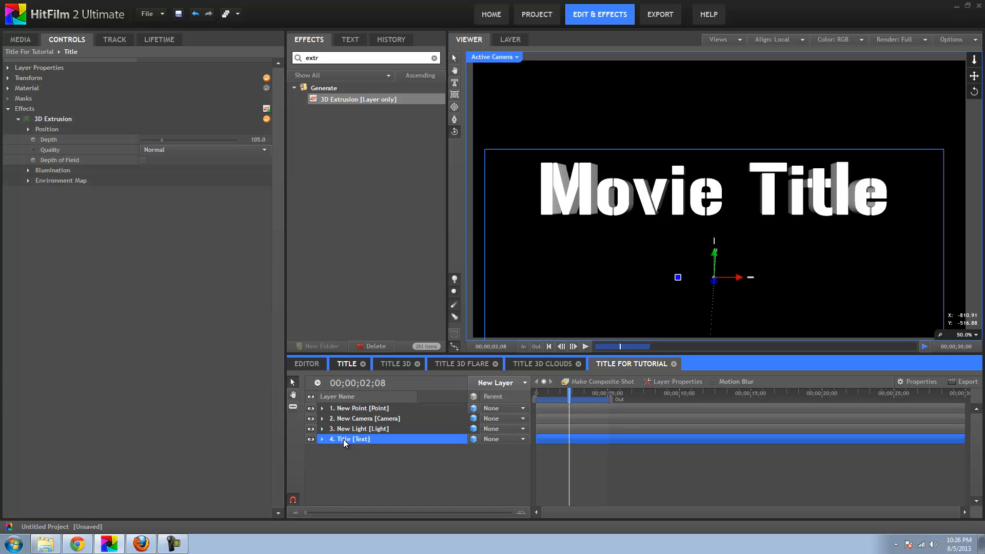
left_click(48, 118)
left_click(29, 129)
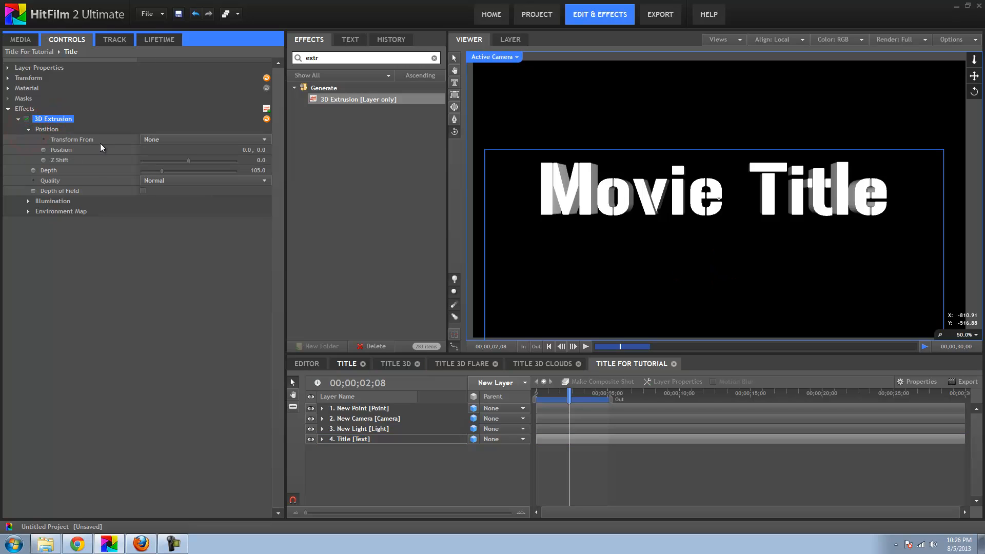
left_click(153, 140)
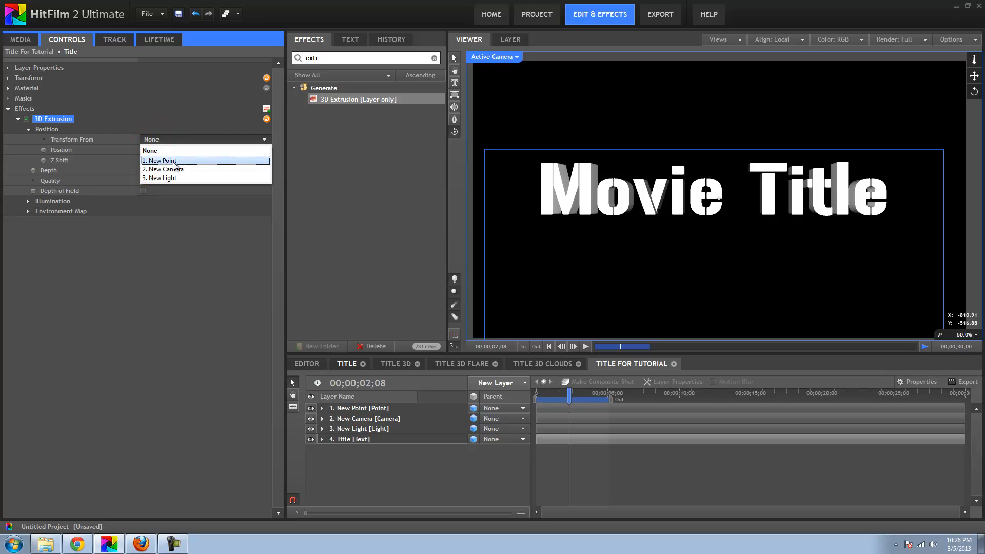
left_click(175, 162)
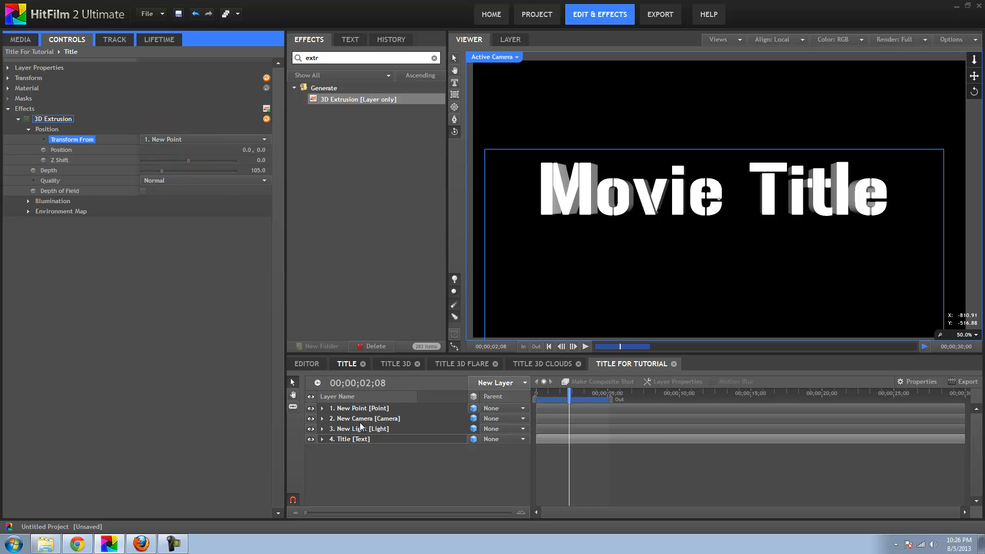
Rename the New Point layer to 3D Controller
left_click(364, 407)
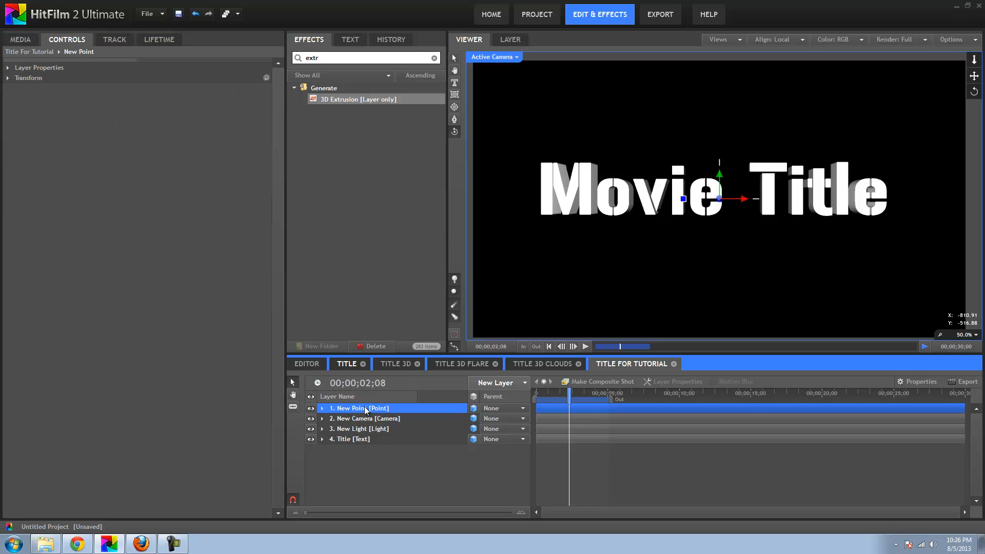
right_click(365, 408)
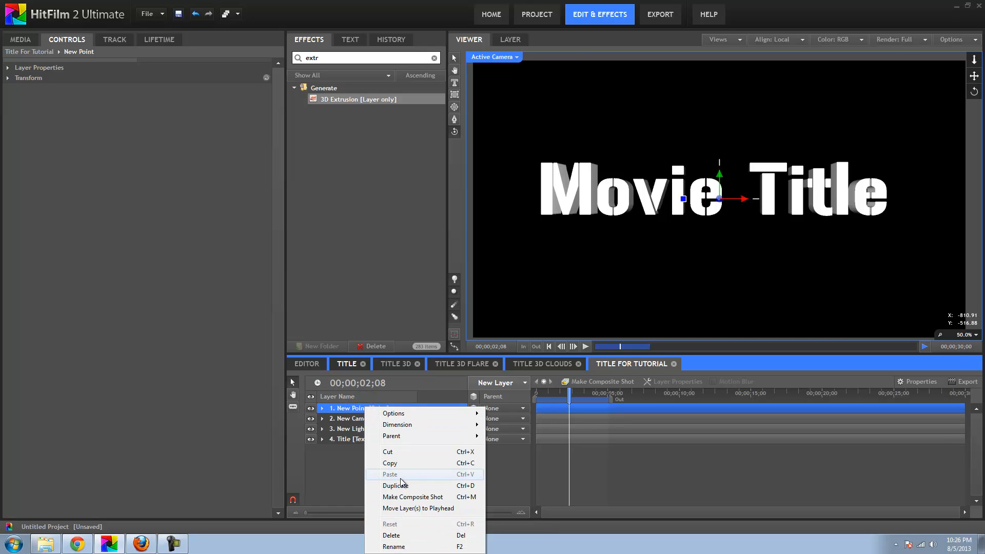
left_click(393, 546)
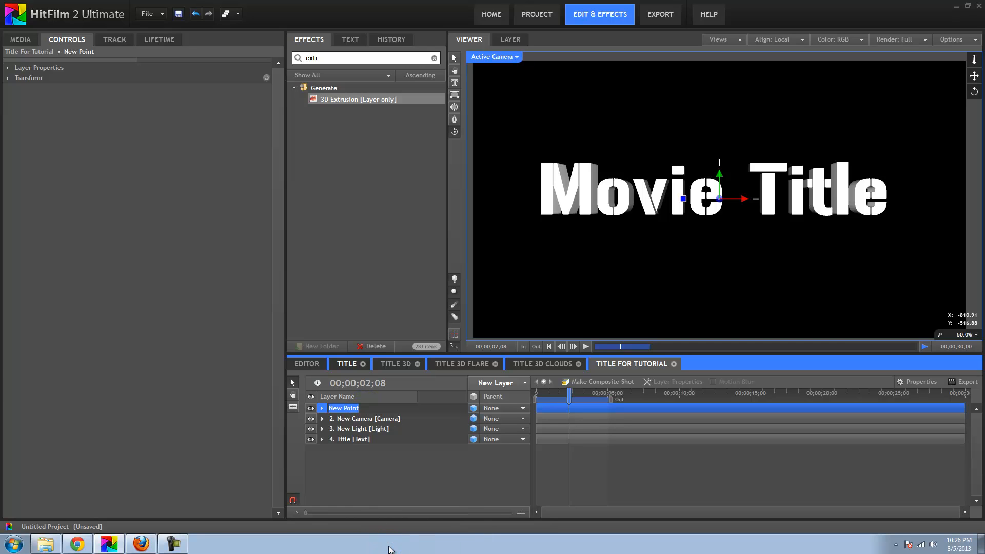
type("3D Controller")
key("Return")
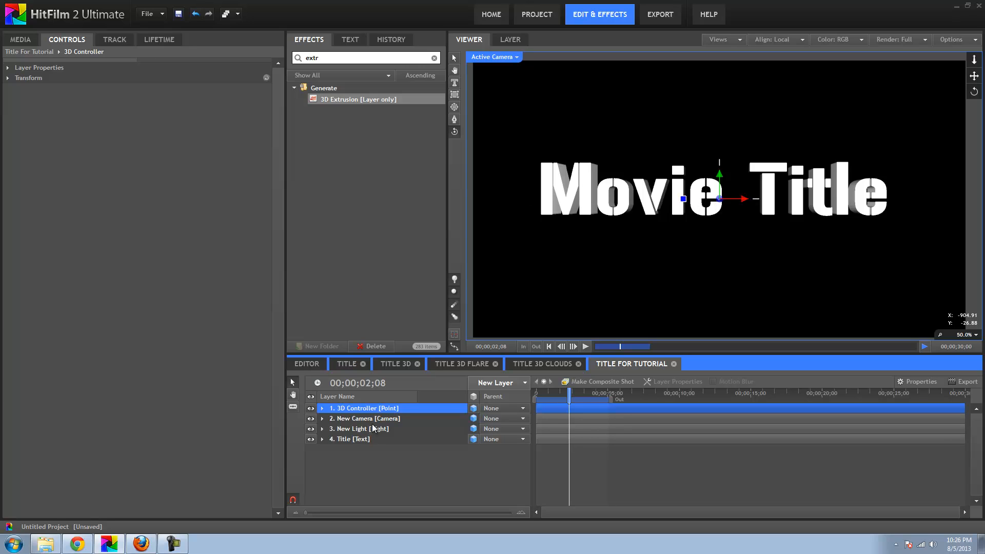
Try changing the 3D Controller layer's Rotation (Y) and set it back to 0°
left_click(384, 409)
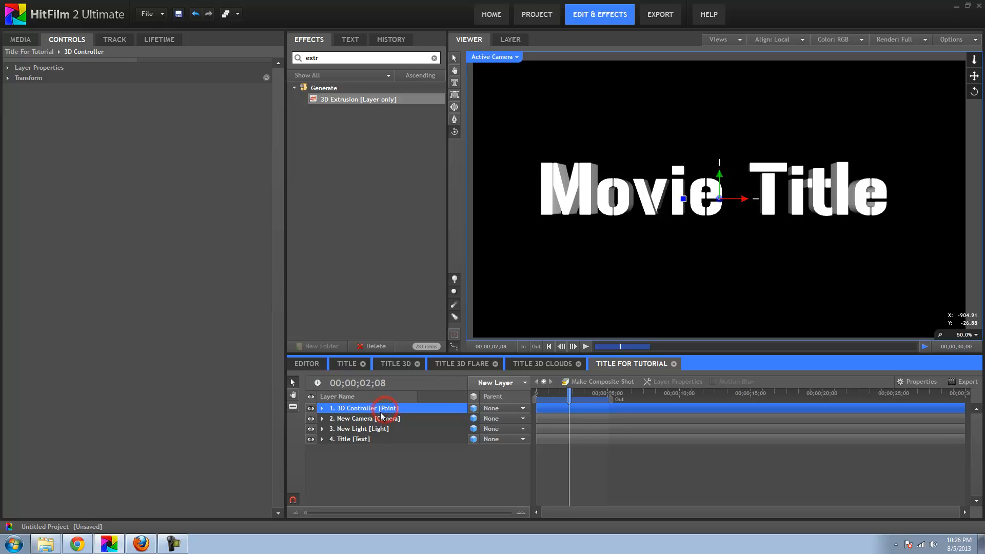
left_click(7, 78)
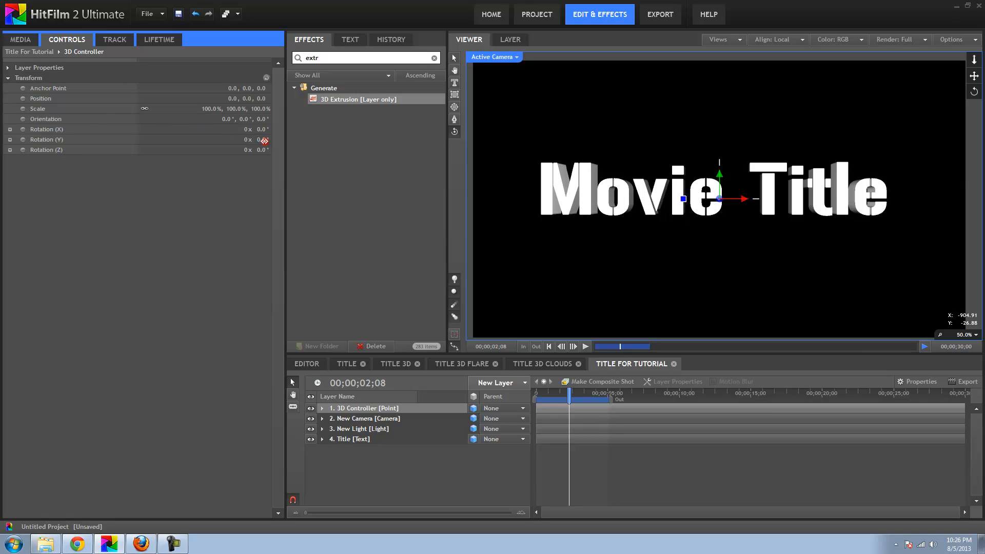
mouse_move(264, 141)
left_mouse_down()
mouse_move(335, 139)
mouse_move(269, 146)
left_mouse_up()
type("0")
key("Return")
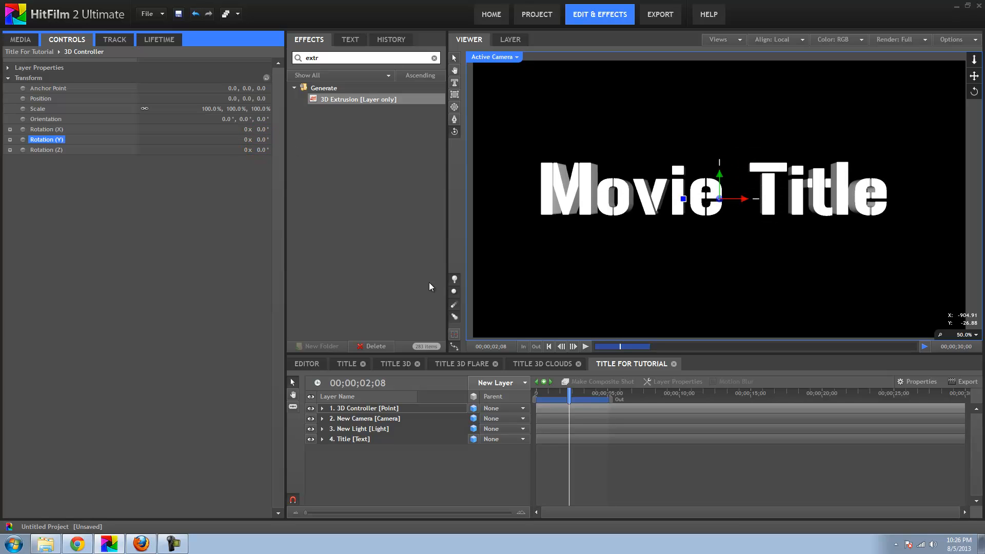
Enable keyframing for the 3D Controller's Rotation (Y) at 00;00;02;14 and slide that keyframe to about 3.4 seconds
mouse_move(568, 397)
left_mouse_down()
mouse_move(543, 394)
mouse_move(573, 395)
left_mouse_up()
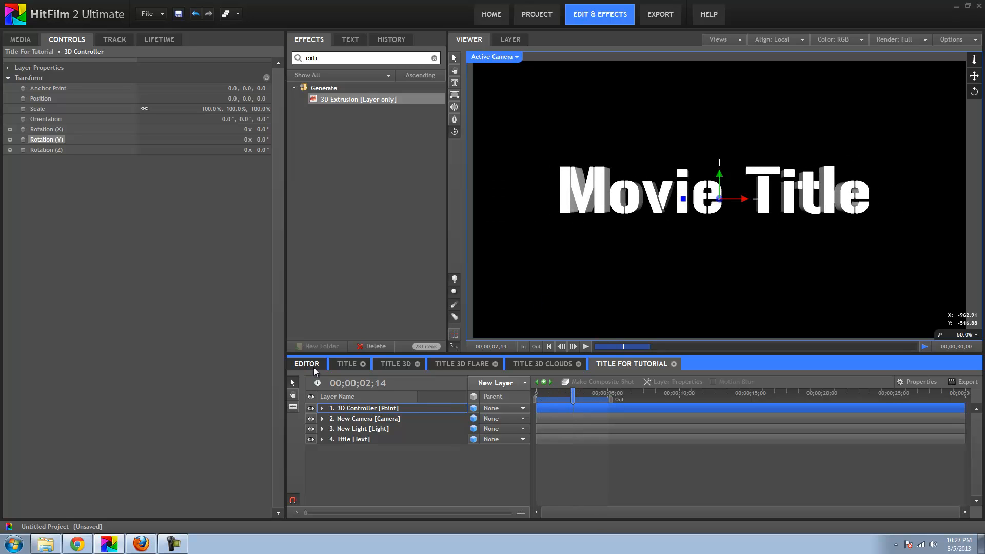
left_click(361, 409)
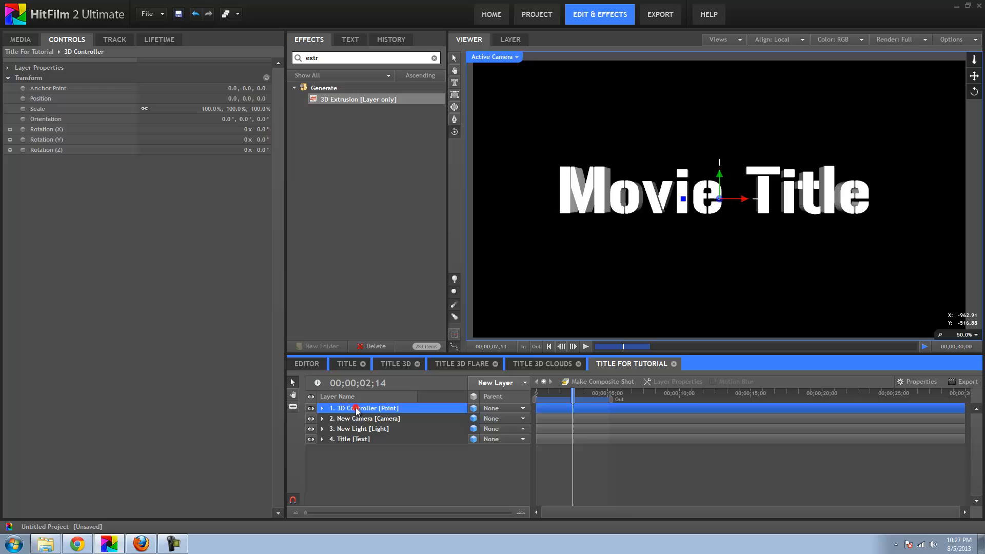
left_click(321, 409)
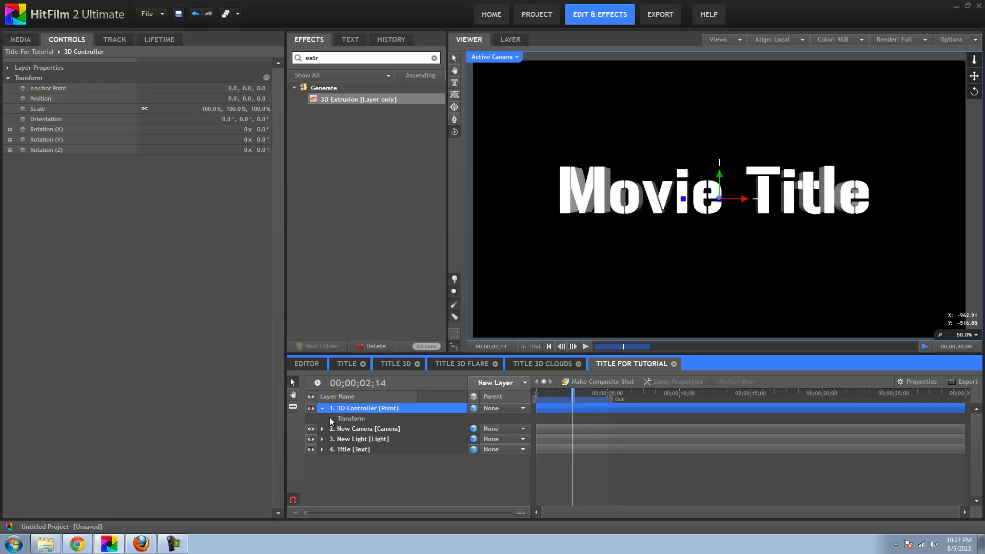
left_click(330, 418)
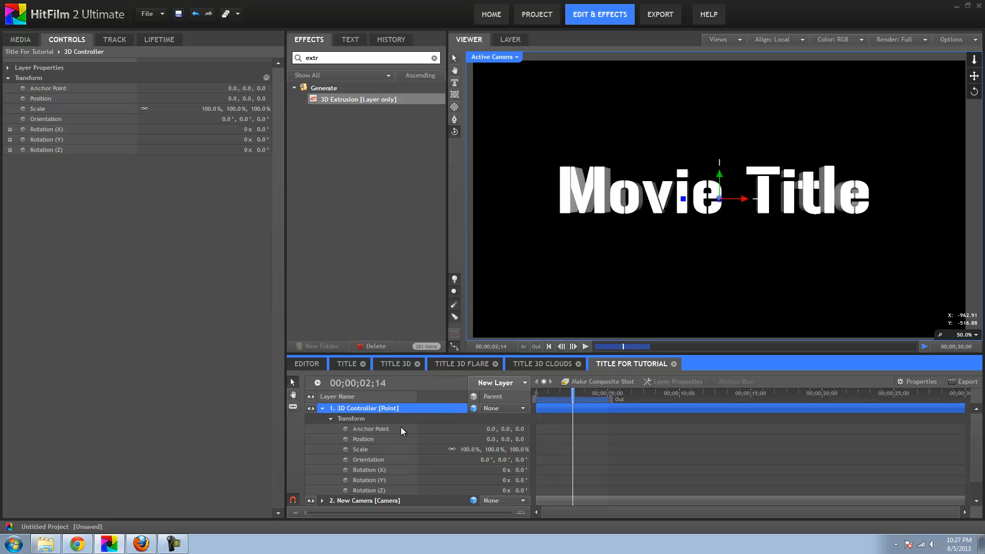
left_click(365, 480)
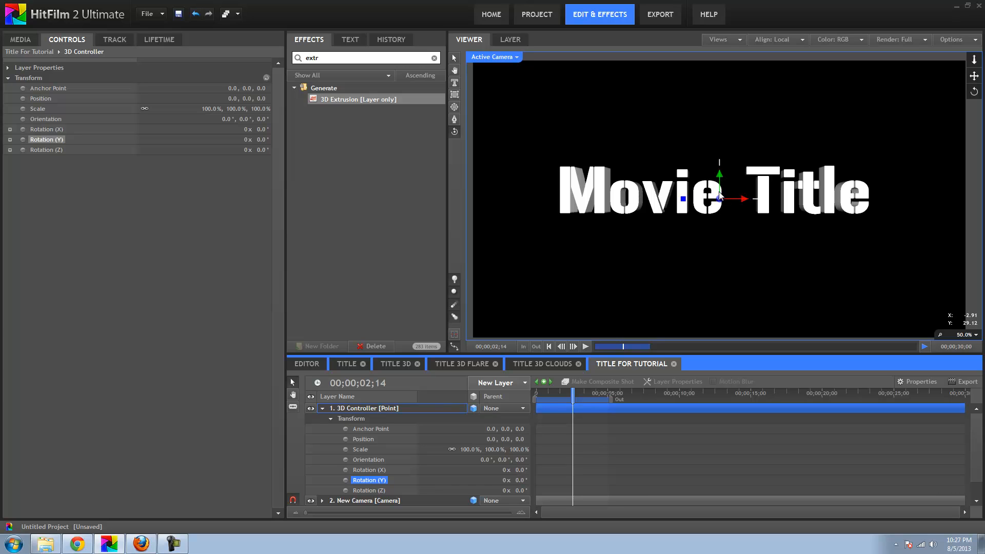
scroll(720, 173, "up", 2)
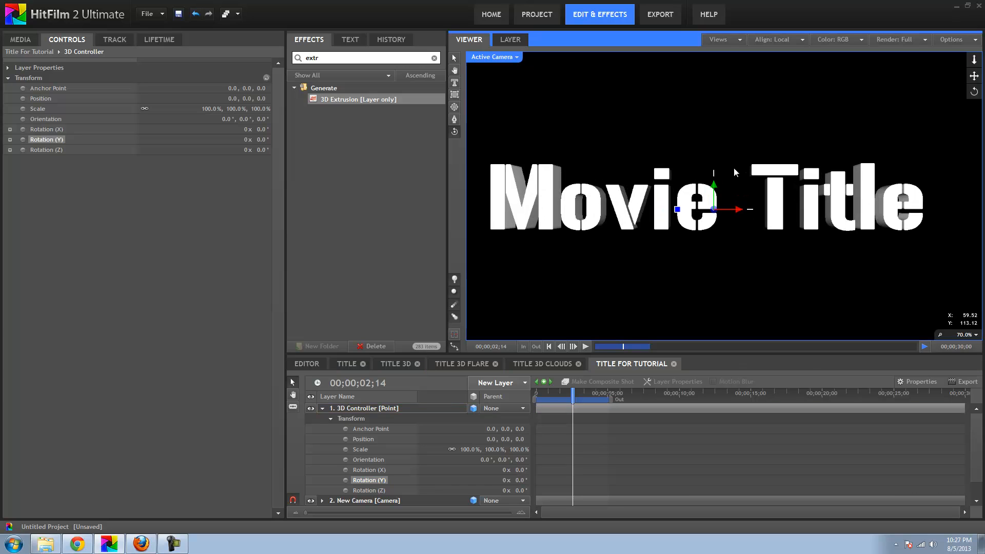
left_click(973, 335)
left_click(956, 444)
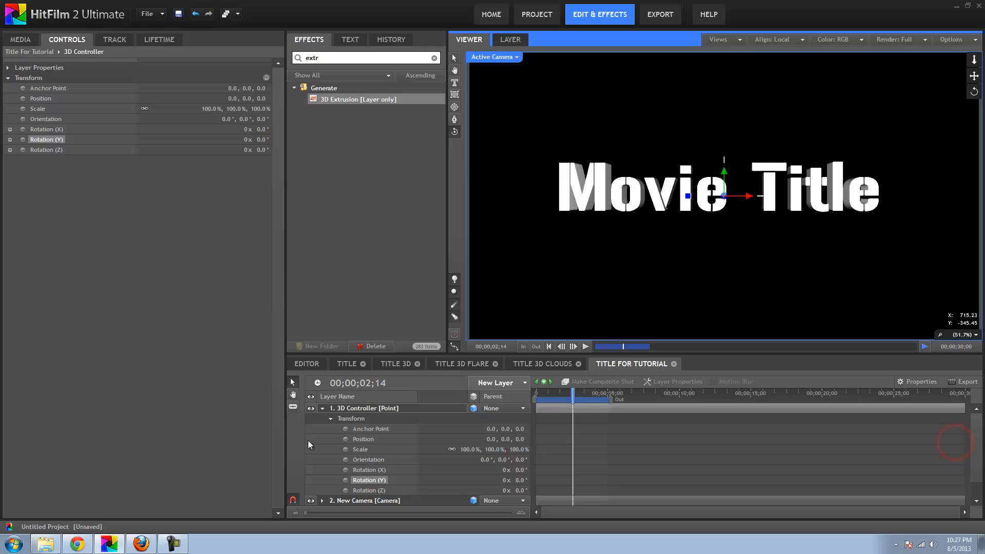
left_click(346, 481)
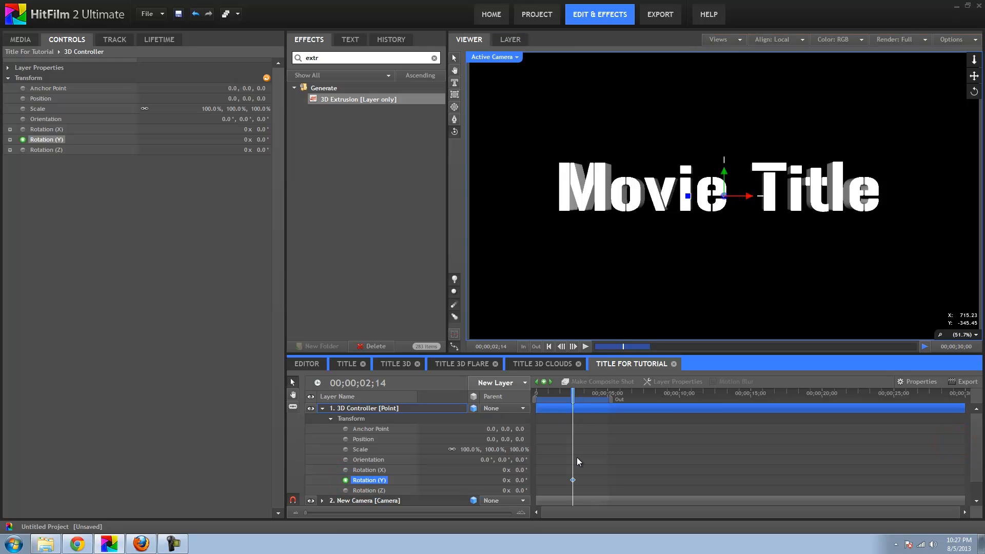
left_click_drag(573, 480, 585, 480)
Add a 90° Rotation (Y) keyframe to the 3D Controller at 00;00;01;18
left_click_drag(573, 394, 559, 395)
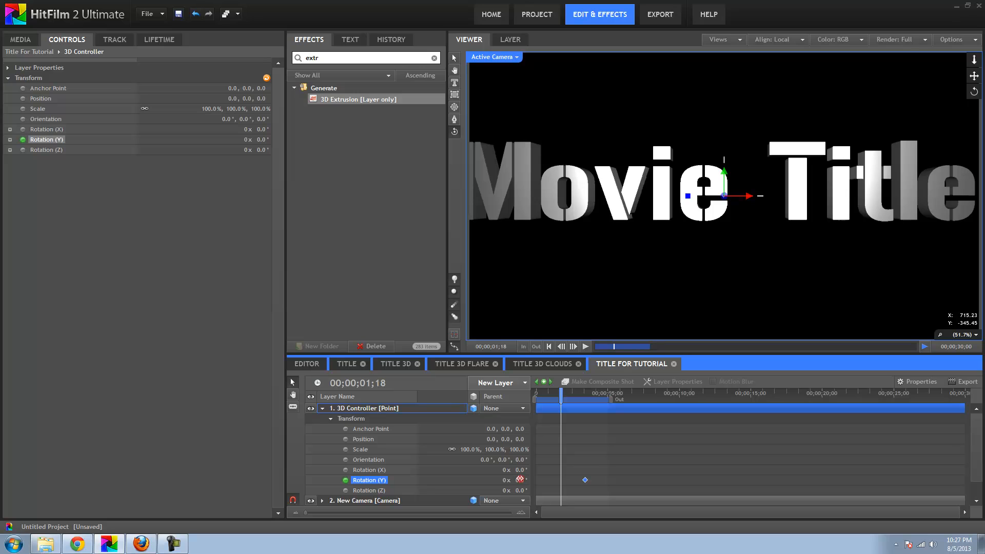
left_click(520, 479)
type("90")
key("Return")
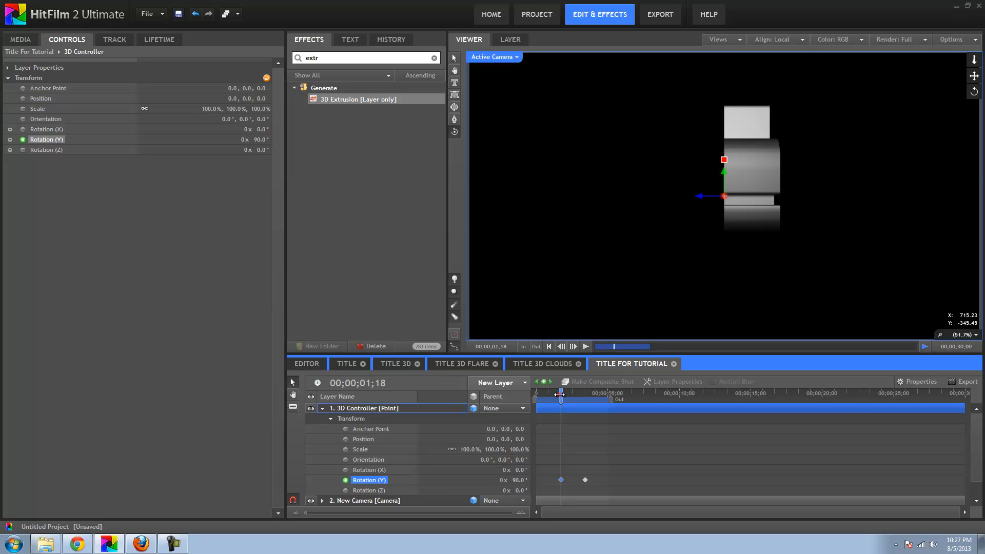
Set the second Rotation (Y) keyframe's interpolation to Smooth and scrub through the rotation to check it
left_click_drag(559, 394, 559, 395)
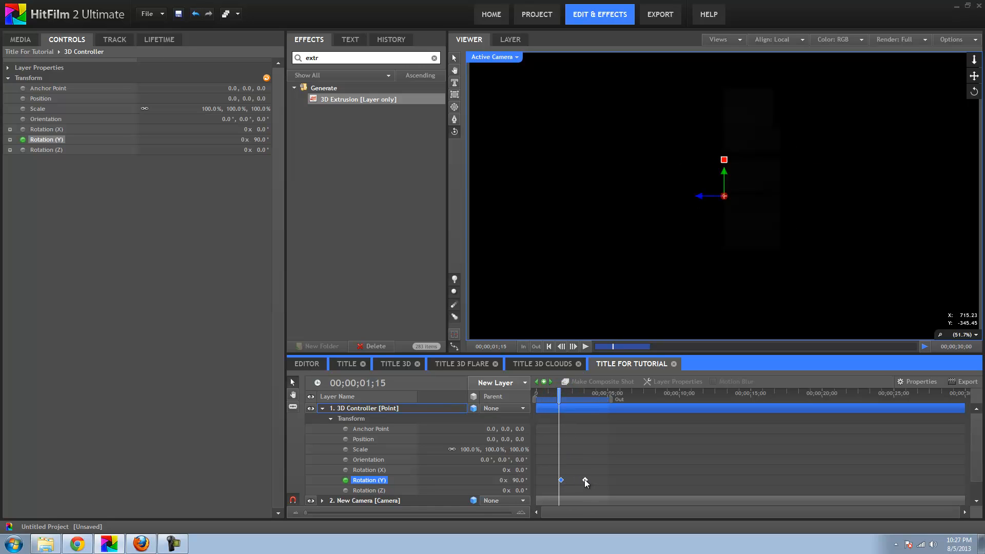
scroll(582, 471, "down", 1)
left_click_drag(560, 394, 583, 394)
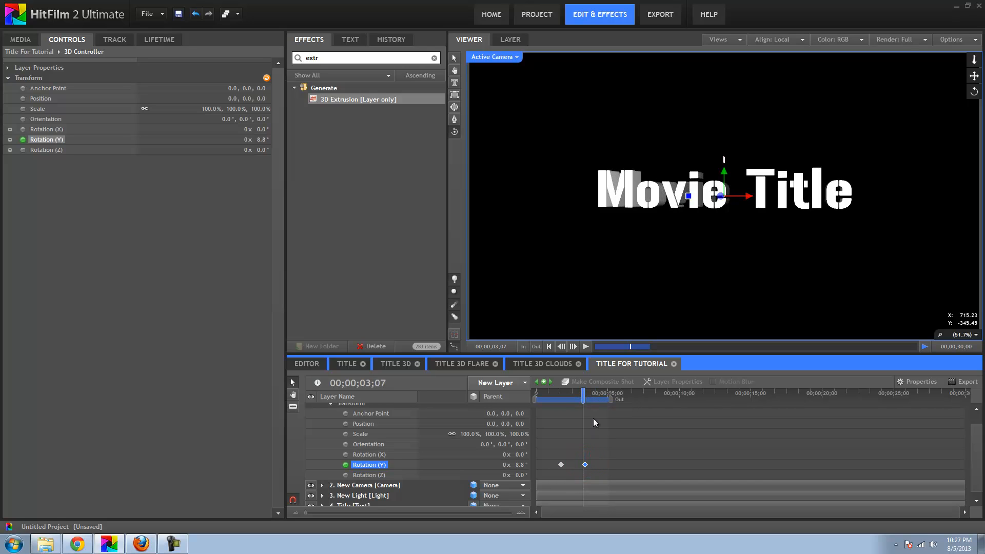
right_click(586, 464)
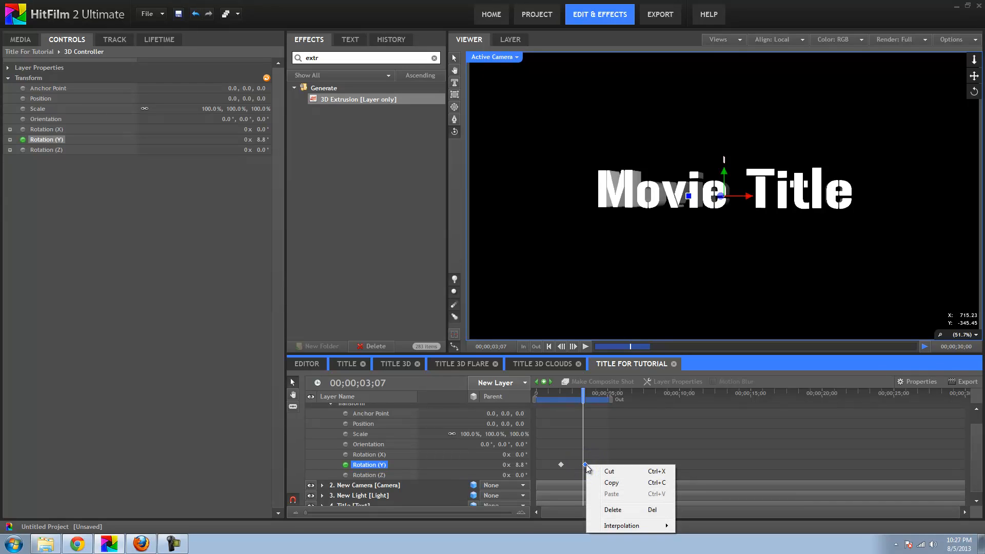
mouse_move(639, 526)
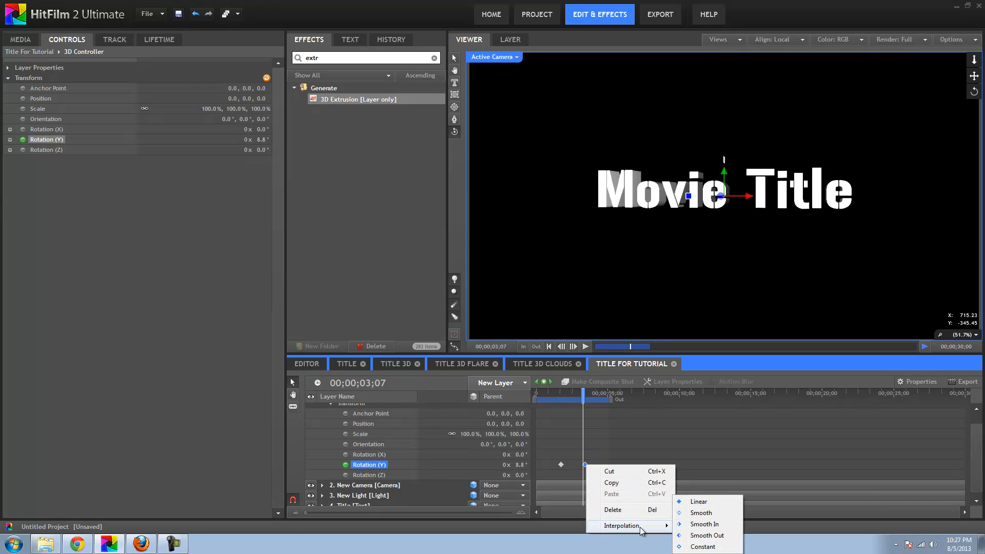
left_click(700, 513)
left_click_drag(550, 396, 607, 394)
left_click(591, 445)
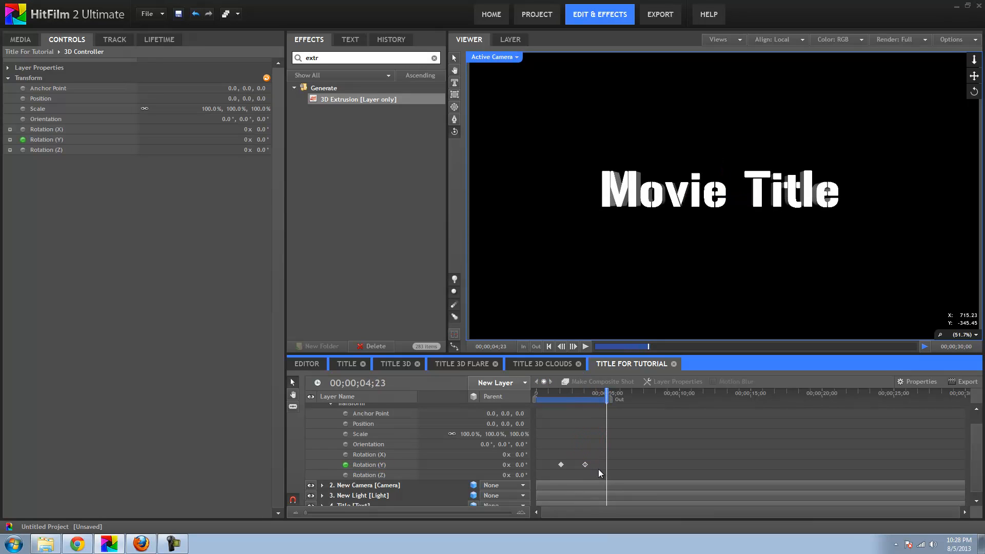
Shift both Rotation (Y) keyframes earlier, the first to about 1 second, extend the second to about 3.7 seconds, and scrub the result
left_click_drag(598, 469, 577, 465)
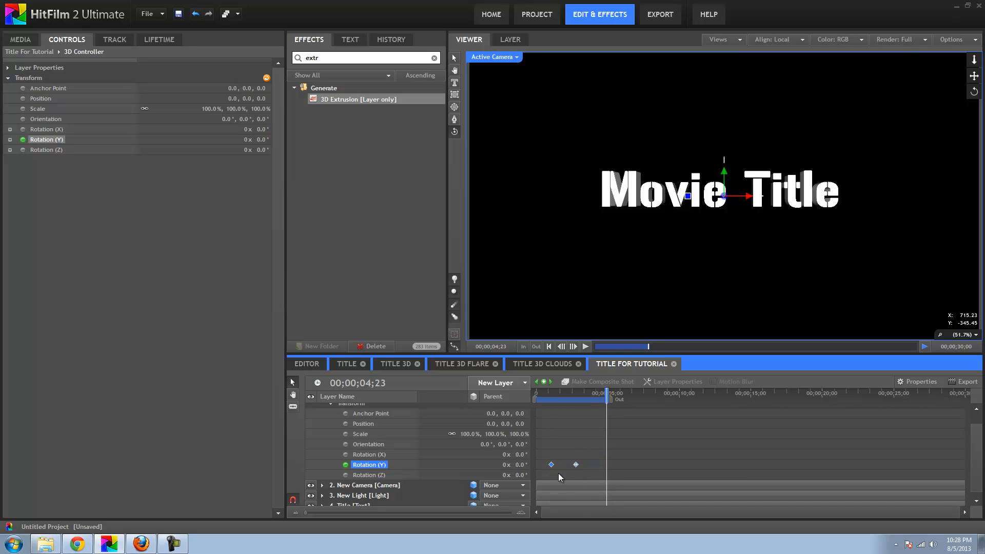
left_click(592, 461)
left_click_drag(575, 465, 589, 464)
left_click_drag(576, 403, 602, 390)
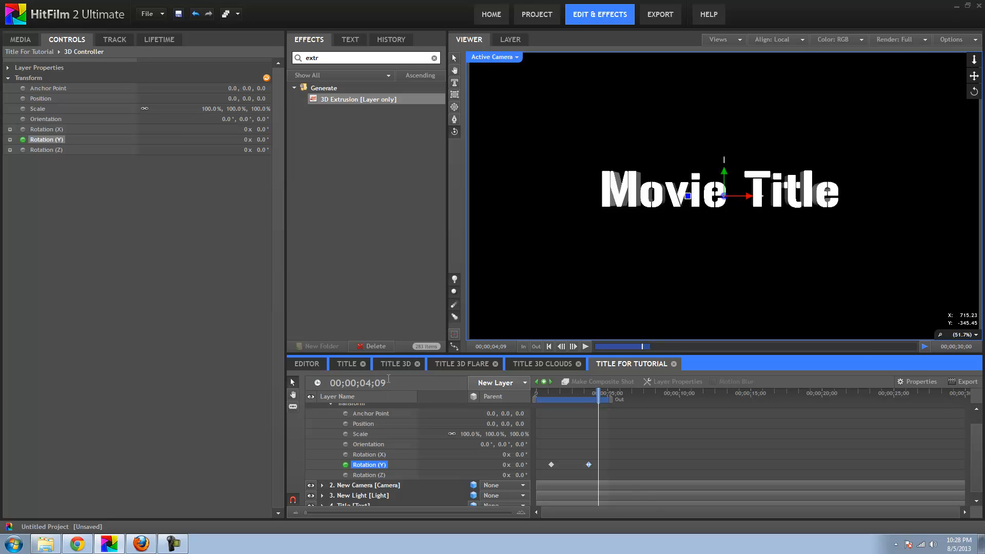
Preview the finished title in the Title 3D Flare composite shot, return to Title For Tutorial and scrub its animation
left_click(438, 366)
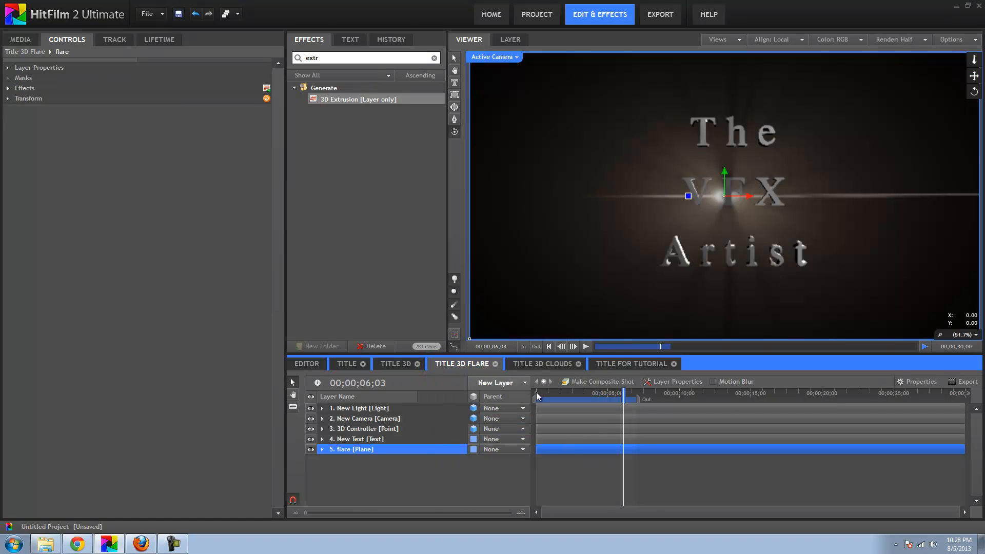
left_click_drag(537, 392, 601, 393)
scroll(704, 119, "up", 2)
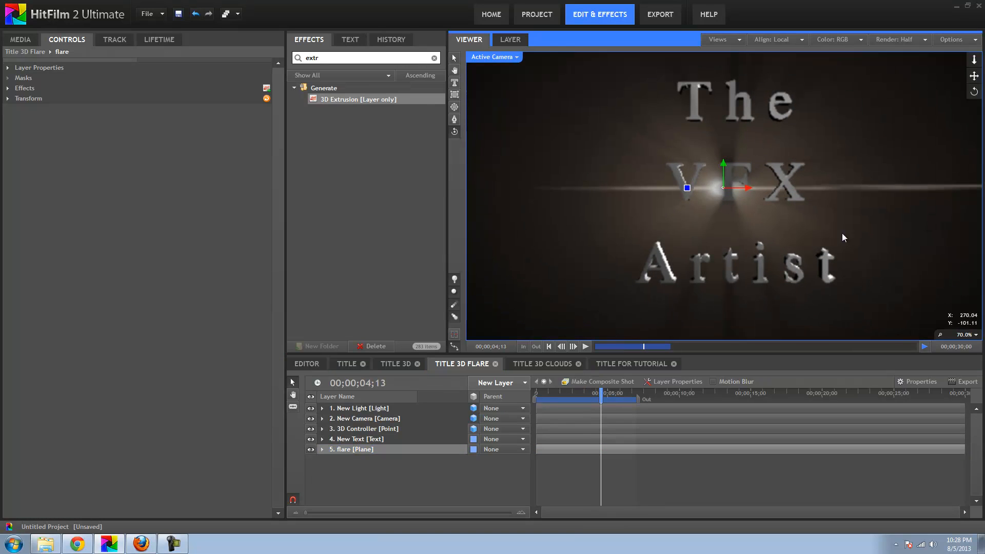
scroll(775, 233, "down", 2)
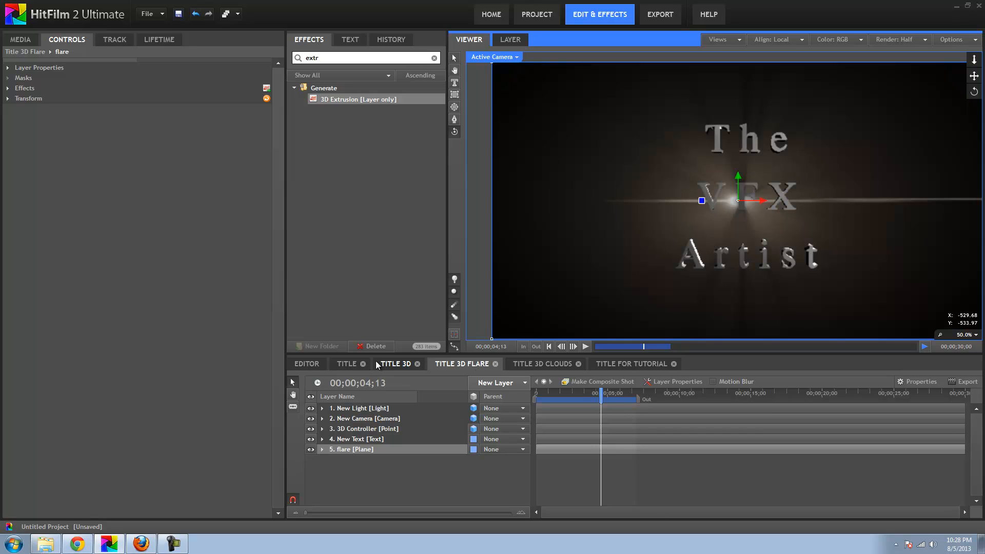
left_click(616, 364)
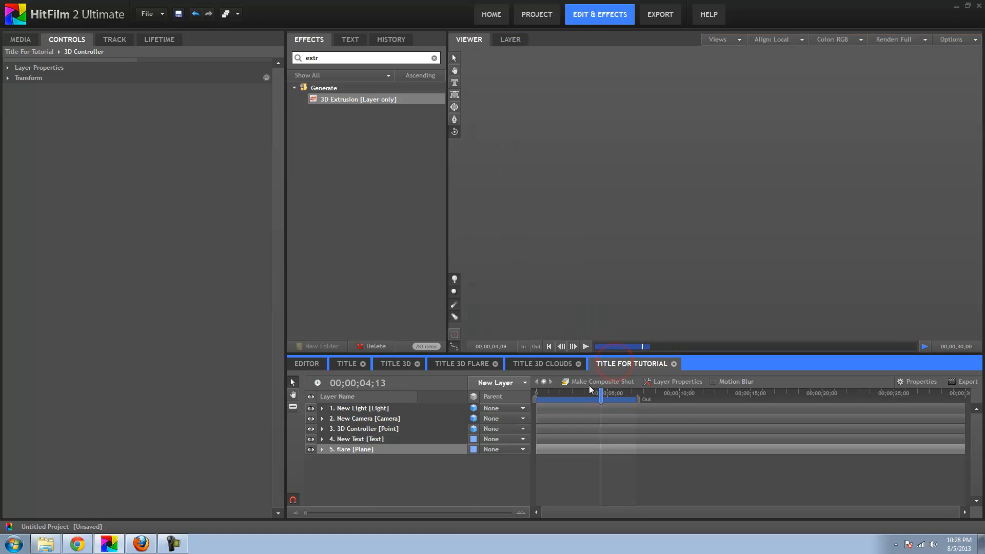
left_click_drag(549, 389, 594, 390)
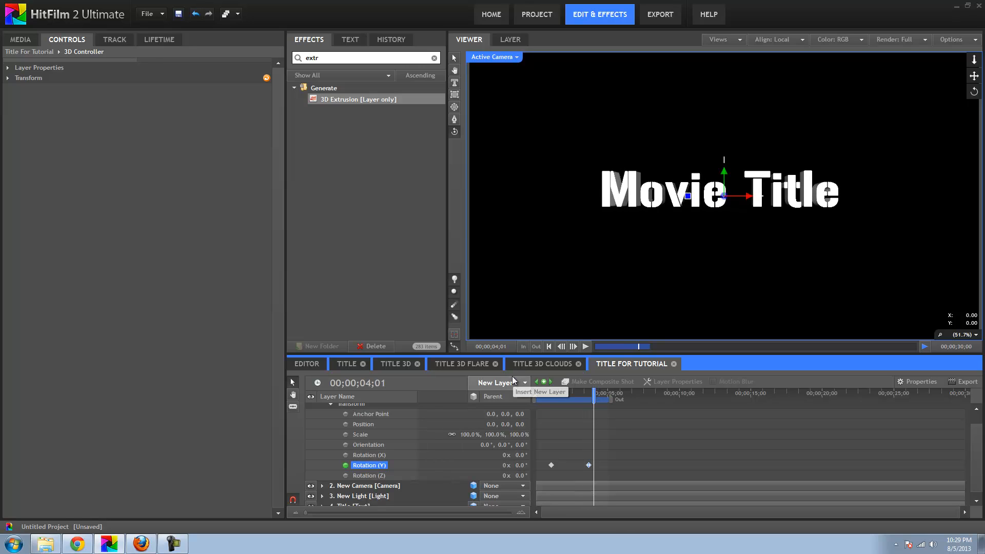
Collapse the 3D Controller layer and hide the Title text layer
scroll(312, 443, "up", 1)
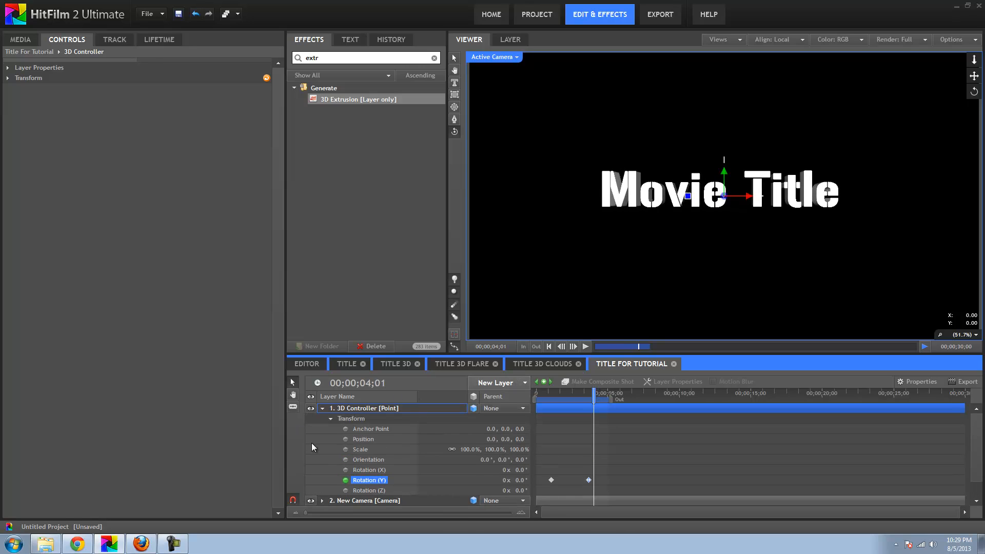
left_click(323, 408)
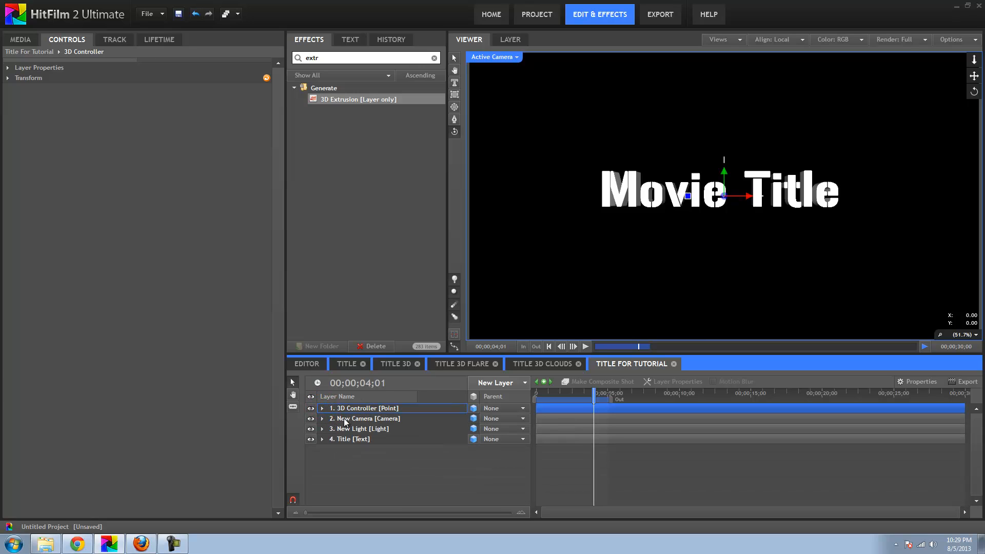
left_click(310, 439)
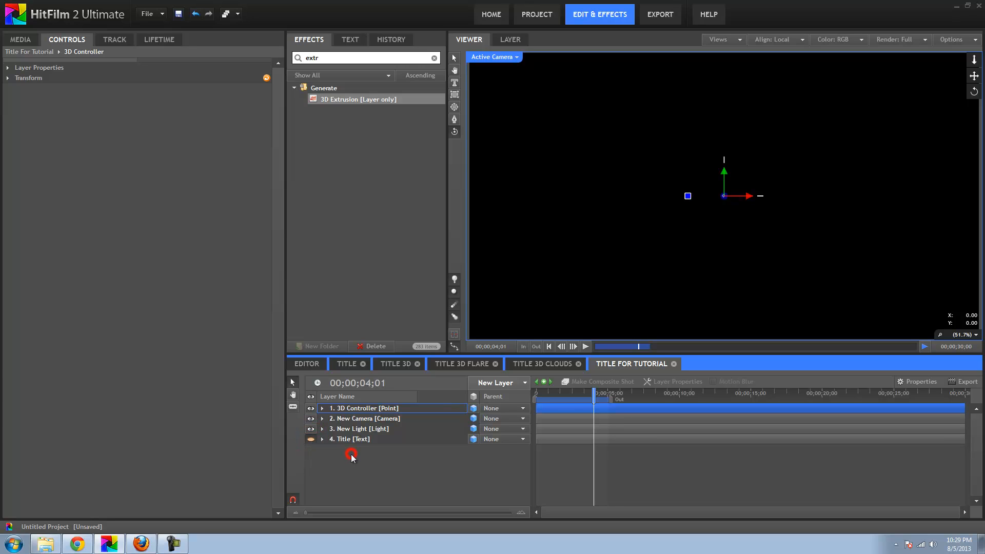
Create a black 1920 × 1080 plane named Flare and place it below the Title text layer
left_click(503, 384)
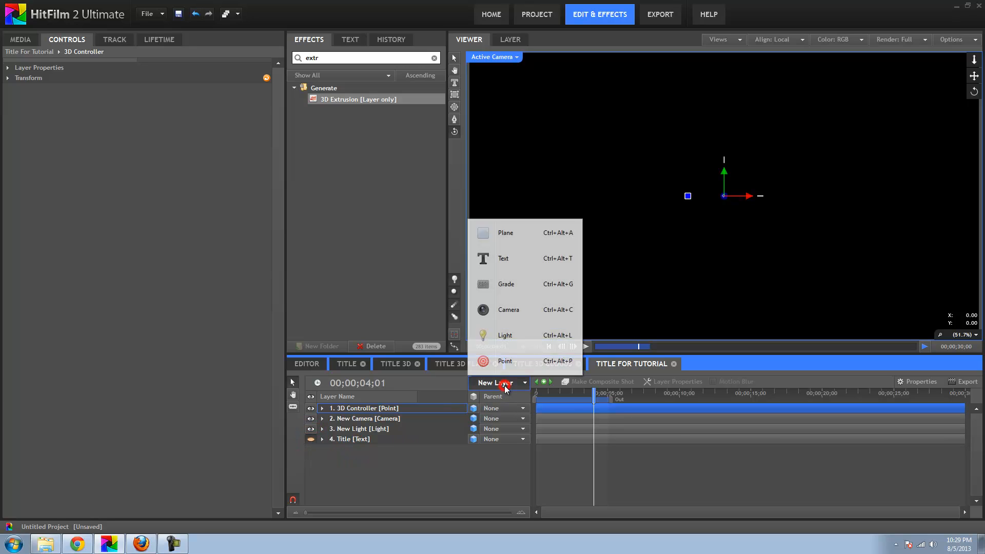
left_click(530, 236)
left_click(441, 276)
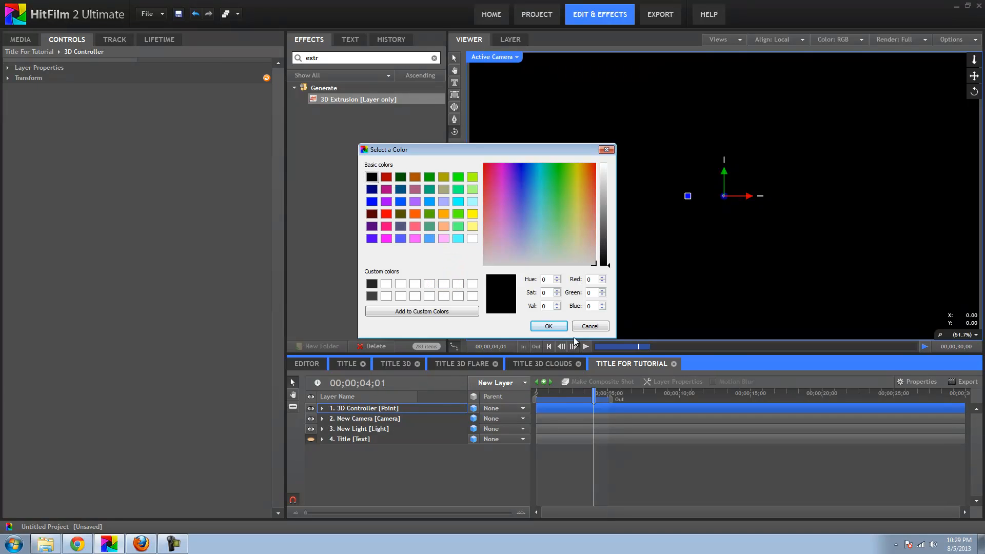
left_click(555, 324)
left_click(486, 191)
type("Flar4e")
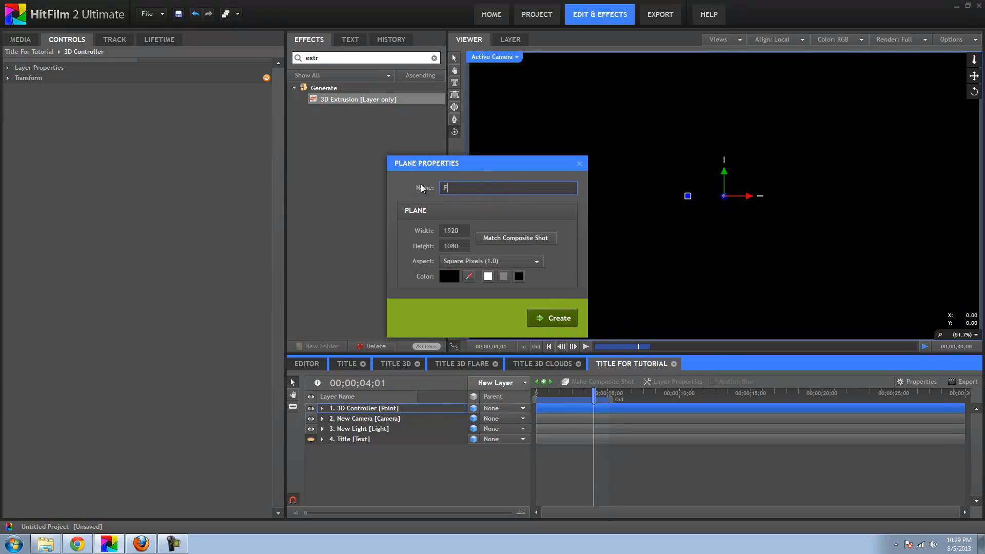
key("BackSpace")
key("BackSpace")
type("e")
left_click(574, 319)
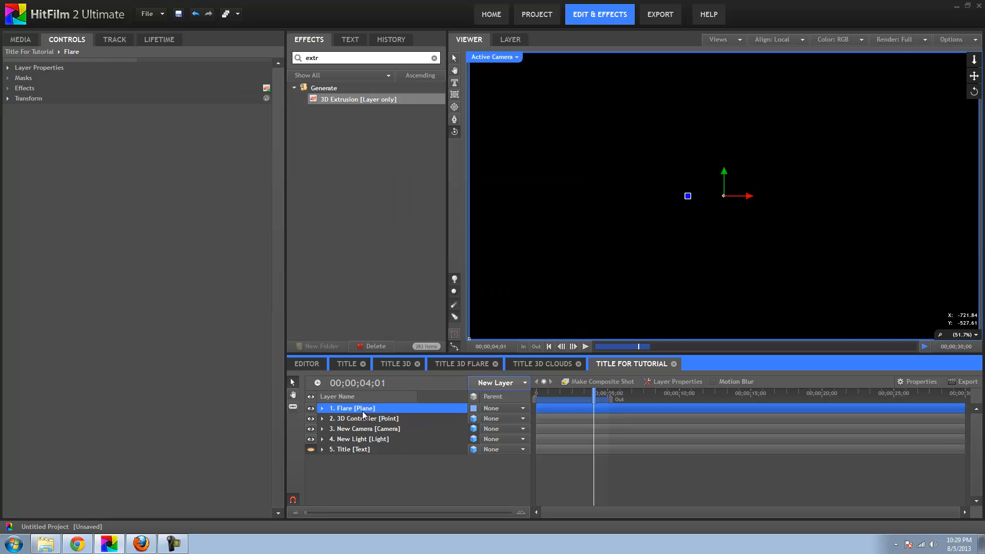
left_click(351, 410)
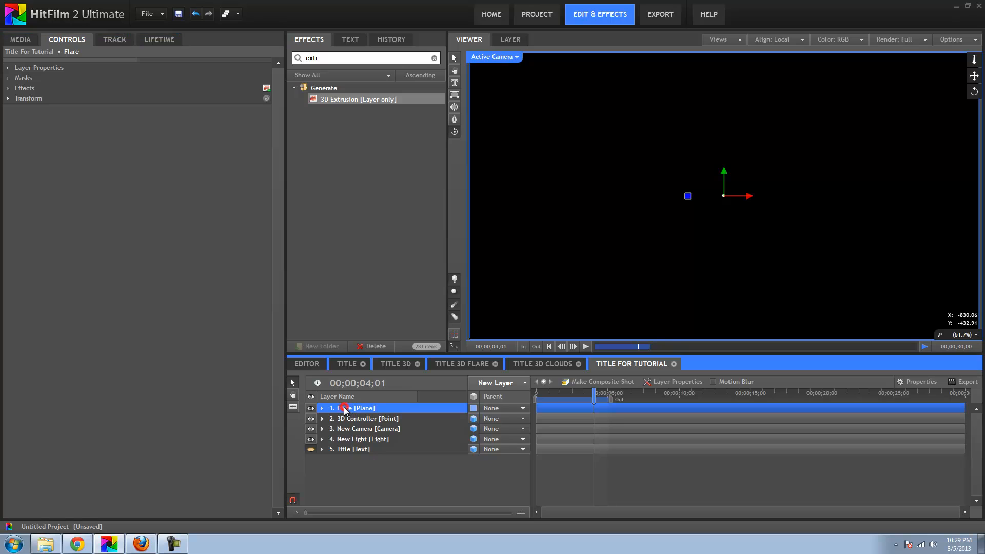
left_click_drag(339, 409, 352, 450)
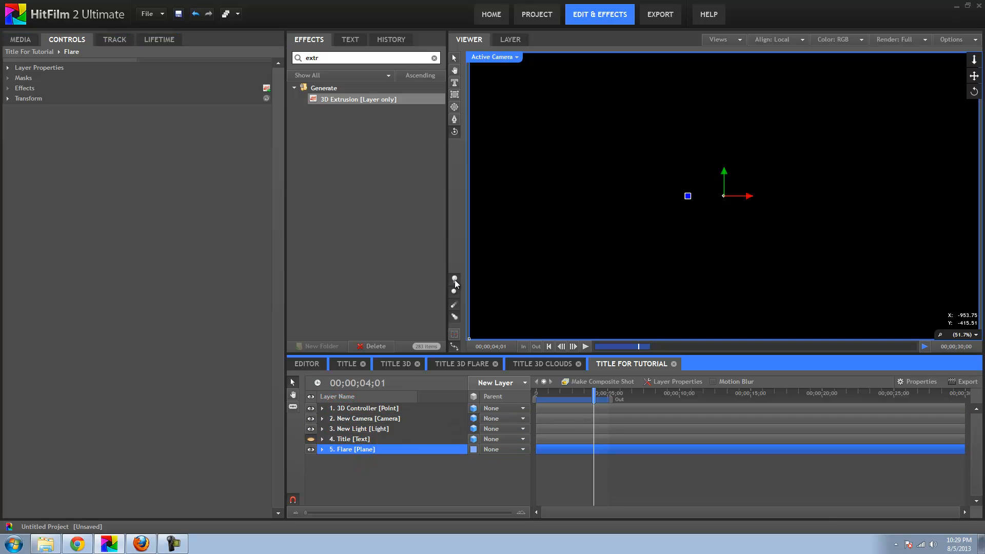
Search the effects for "flare" and apply Light Flares to the Flare plane
left_click(341, 55)
key("BackSpace")
key("BackSpace")
key("BackSpace")
key("BackSpace")
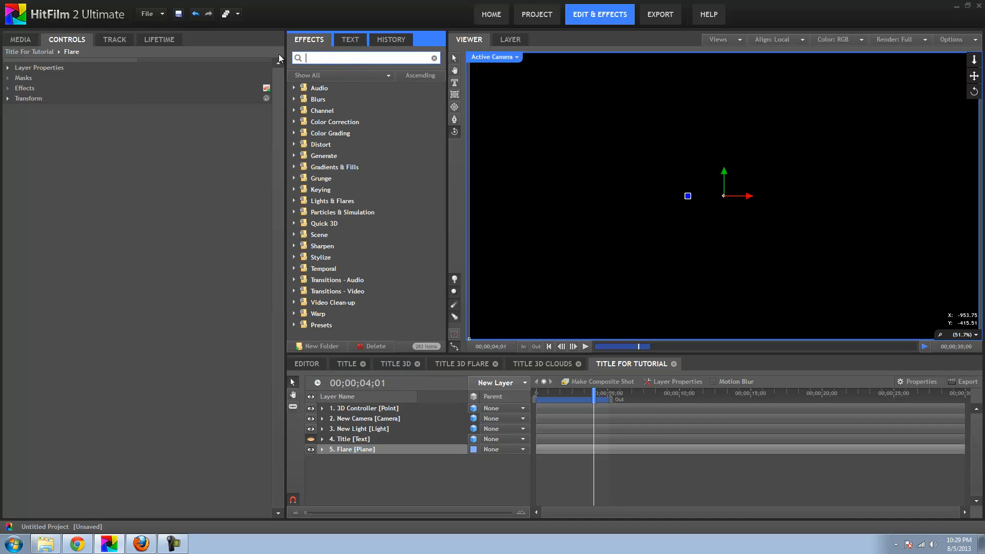
type("flare")
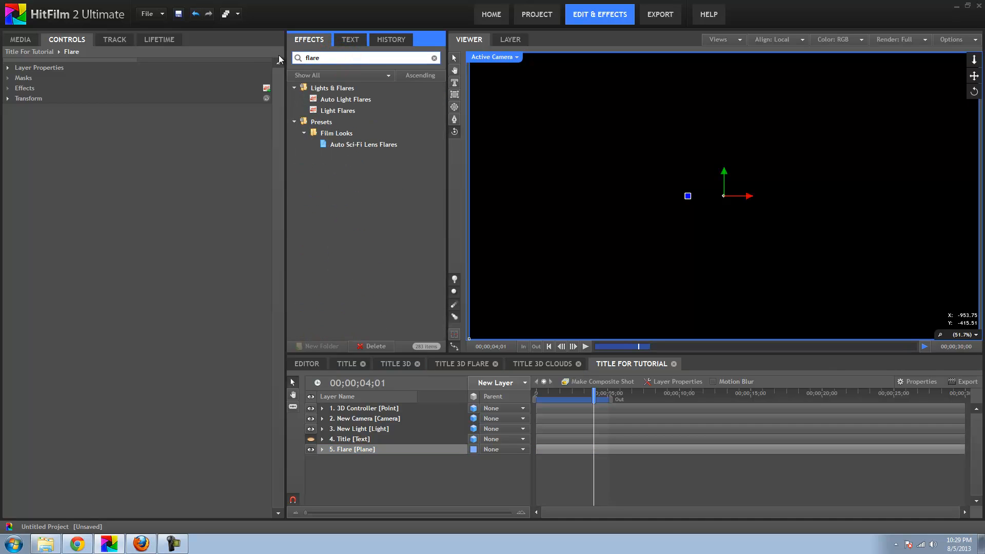
left_click_drag(345, 110, 360, 449)
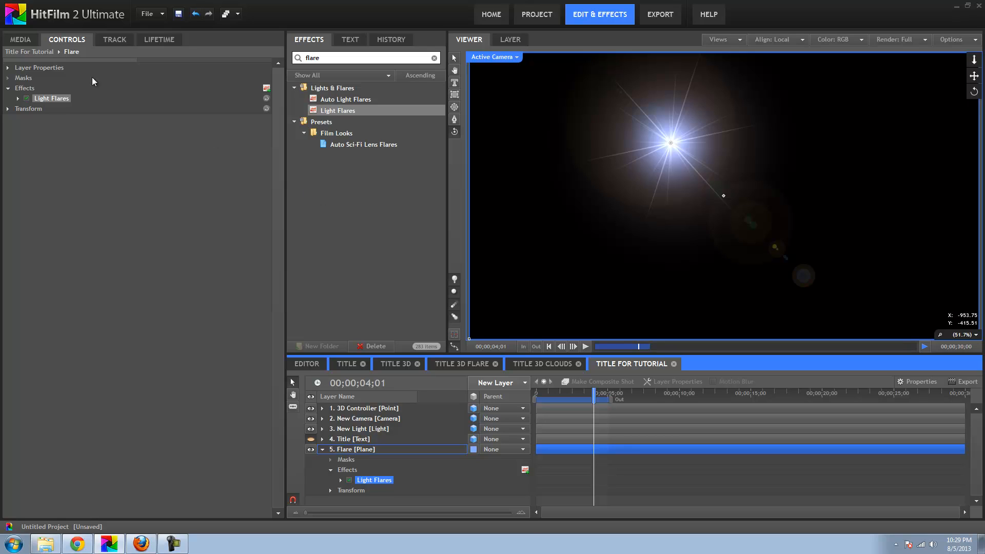
Set the Light Flares hotspot position's center to 0.0, 0.0
left_click(17, 98)
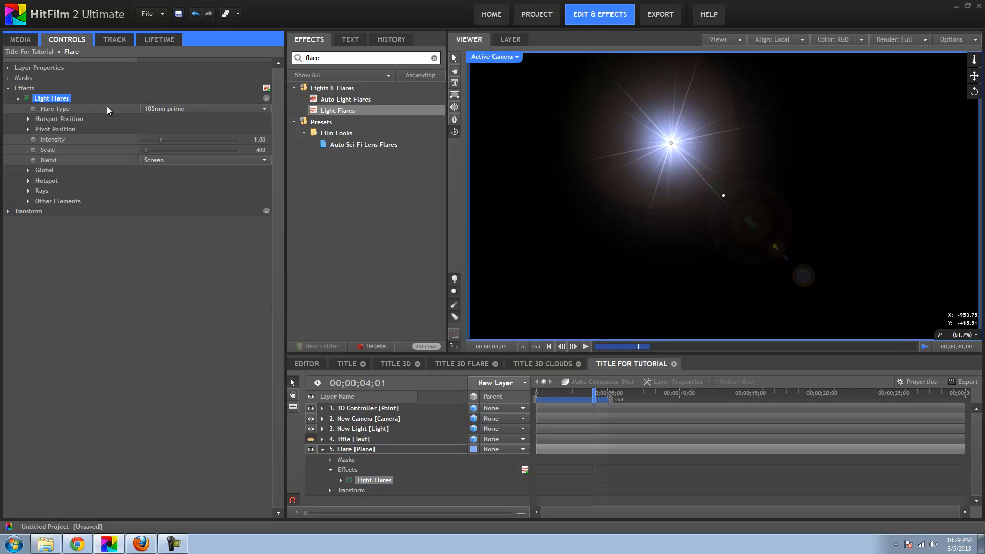
left_click(28, 120)
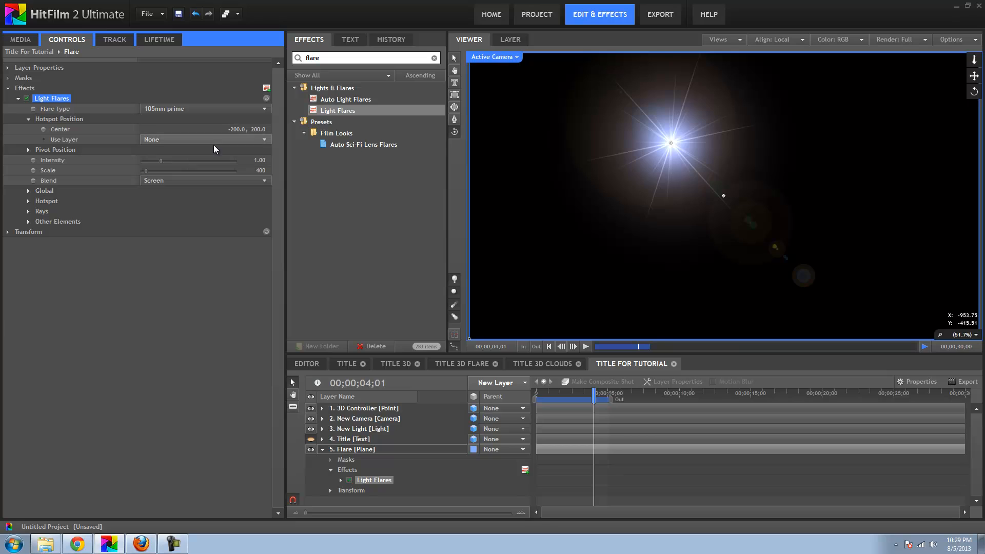
left_click(237, 129)
type("0")
left_click(255, 129)
type("0")
key("Return")
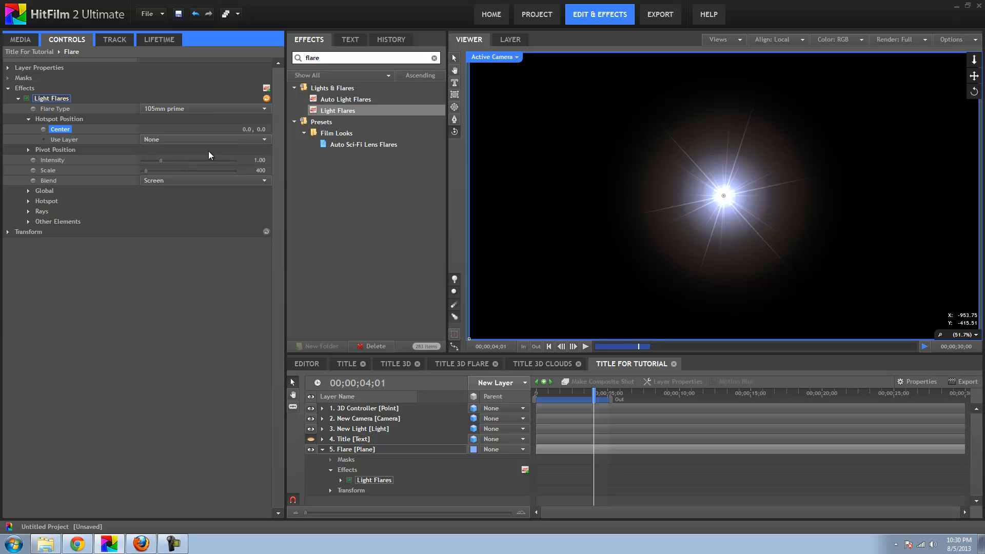
Change the Light Flares flare type to Sun glare
left_click(171, 110)
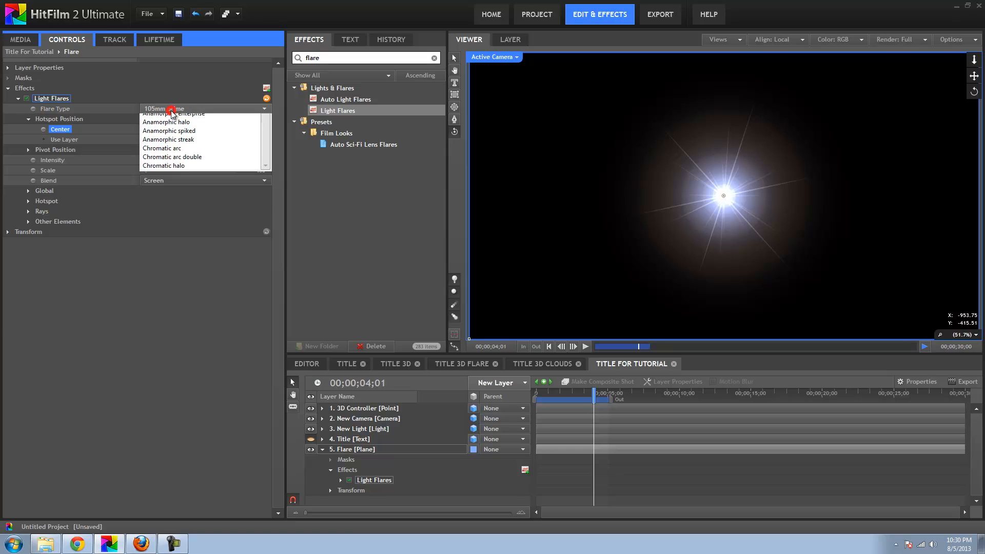
scroll(184, 148, "down", 3)
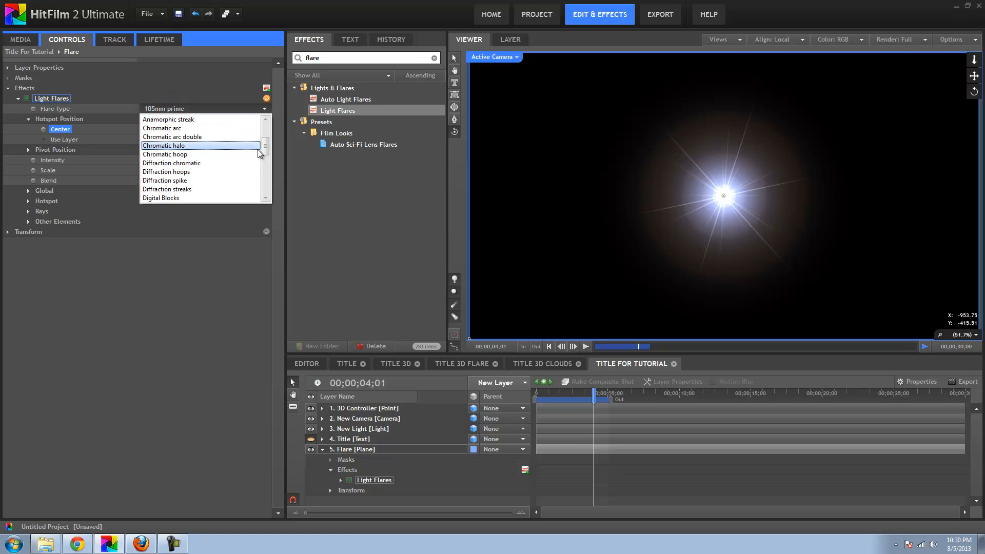
left_click_drag(265, 147, 257, 183)
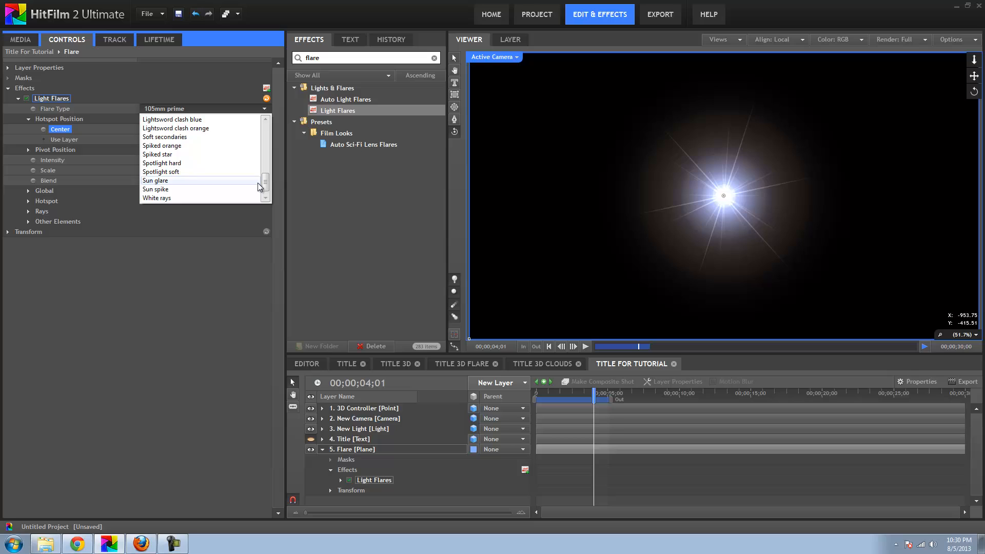
left_click(177, 183)
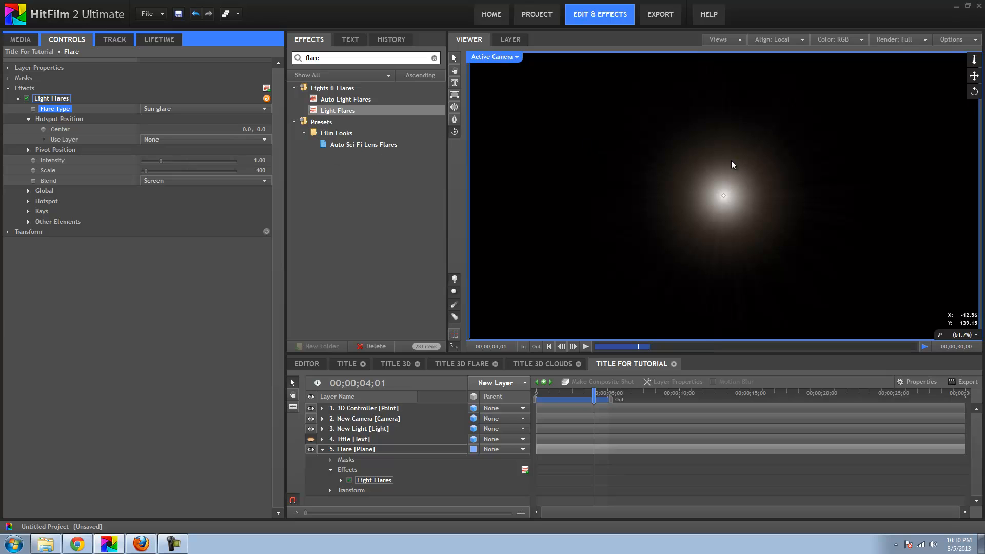
Try moving the Sun glare hotspot around in the viewer, and undo the move
left_click(492, 88)
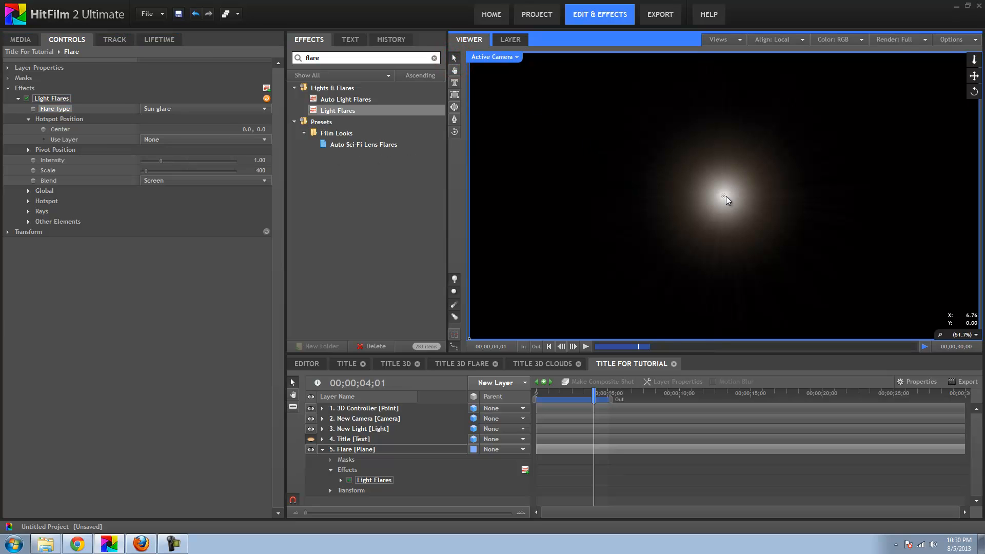
left_click_drag(726, 196, 799, 203)
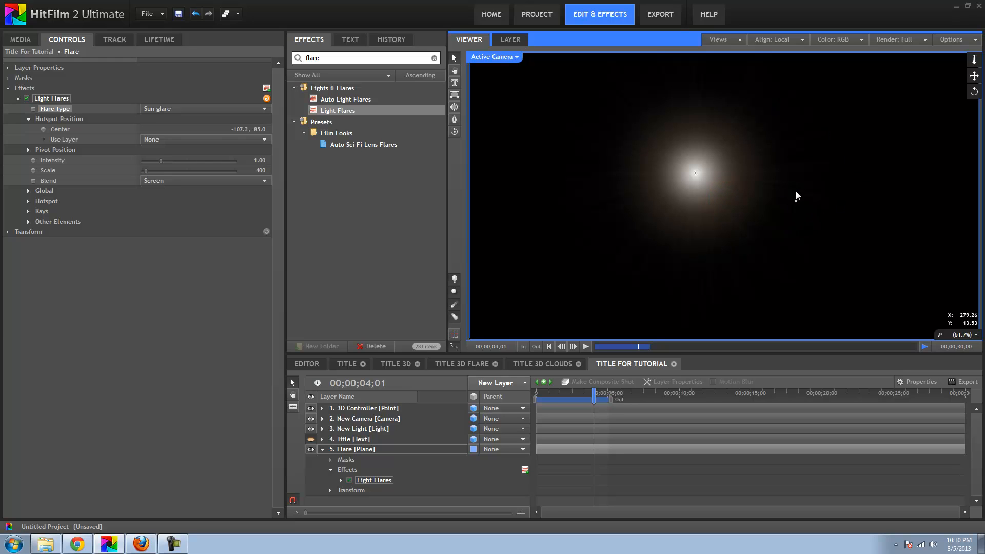
left_click(197, 16)
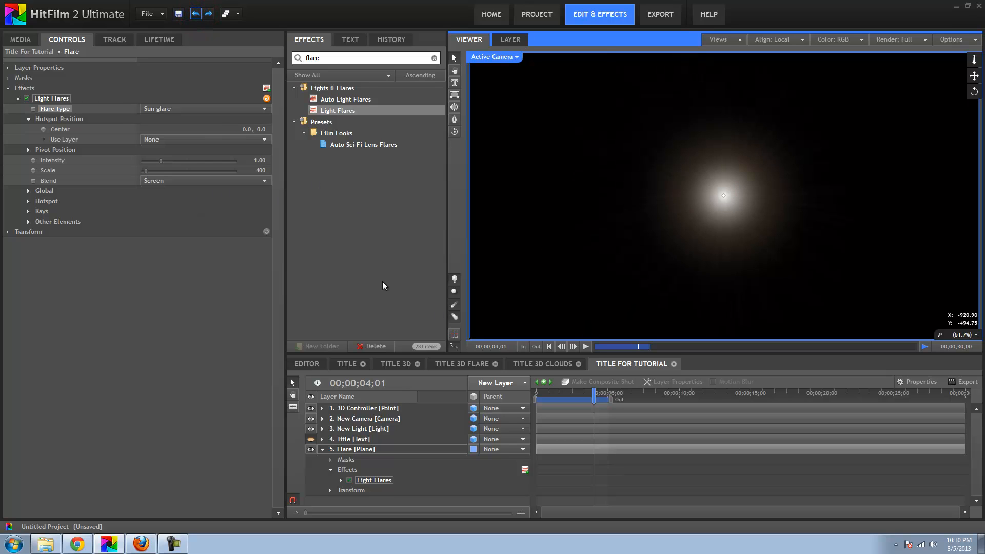
Reduce the Sun glare hotspot's brightness to 0.85 and its scale to 0.60
left_click(29, 200)
left_click(158, 212)
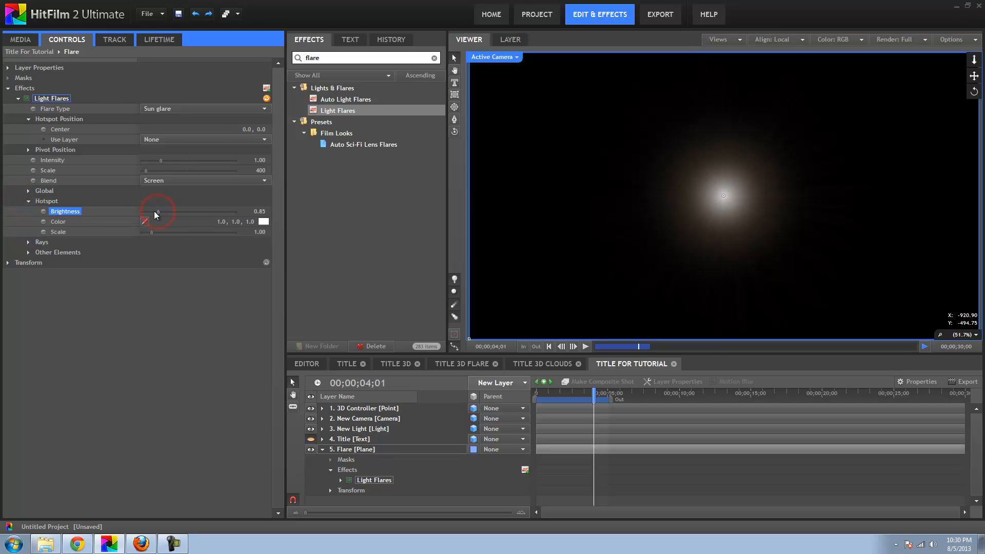
left_click(46, 201)
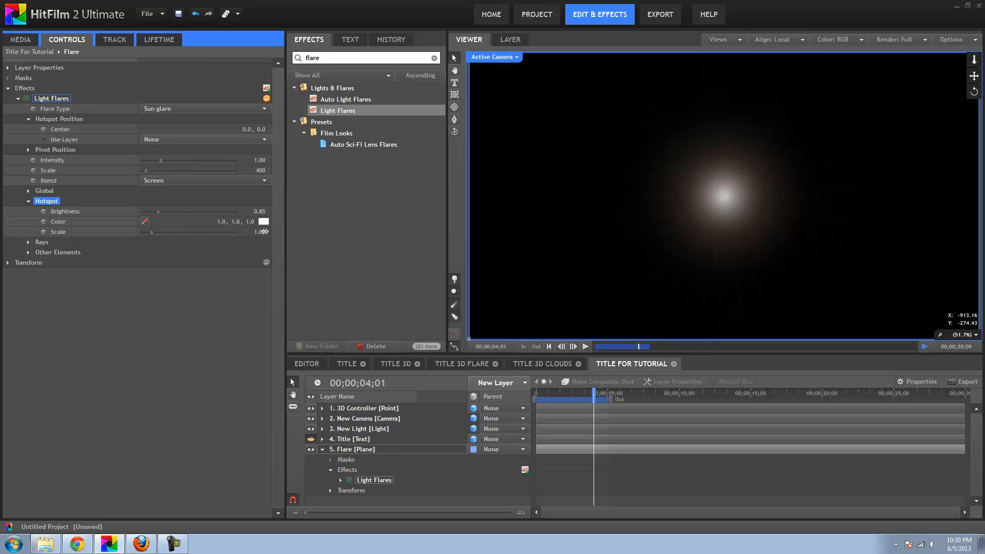
left_click_drag(262, 231, 253, 234)
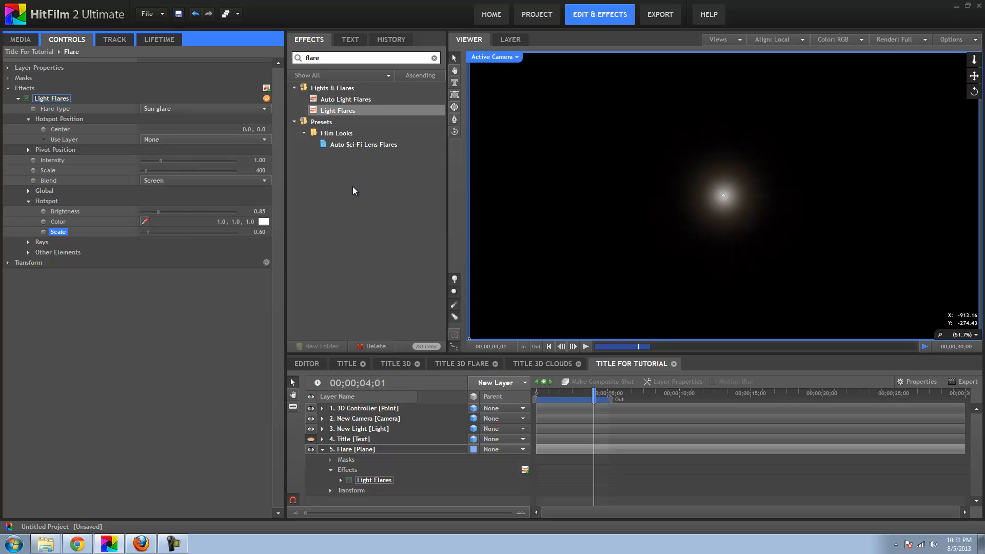
left_click_drag(343, 111, 54, 256)
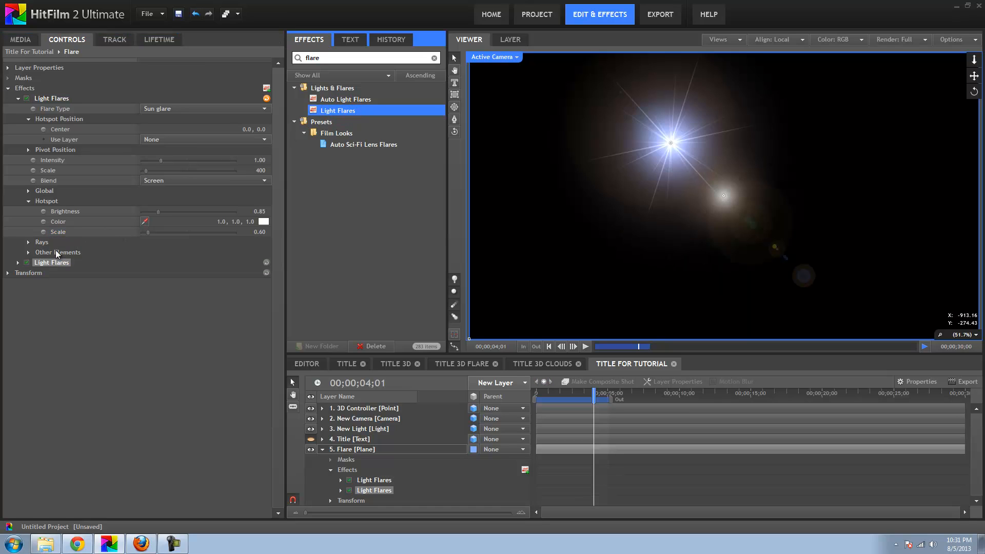
left_click(18, 264)
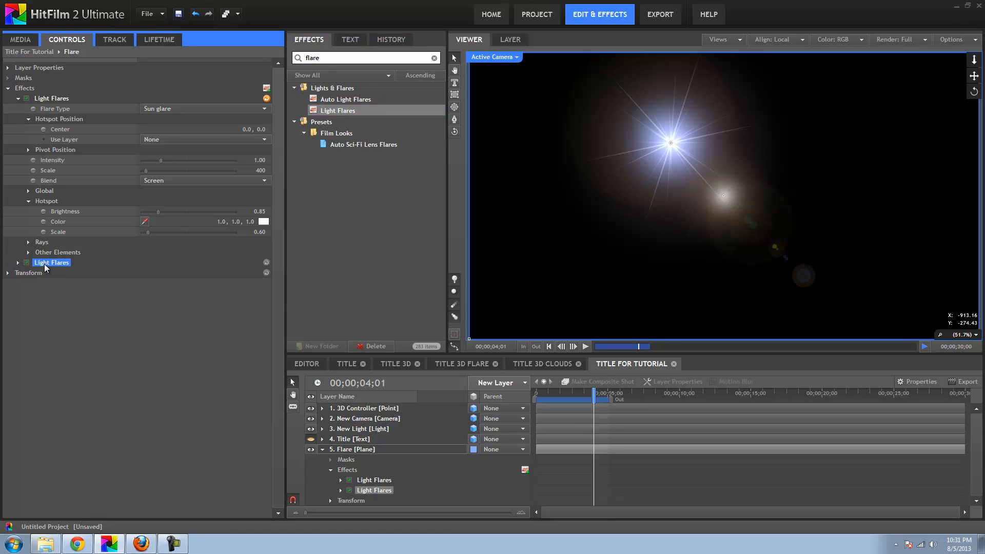
key("Delete")
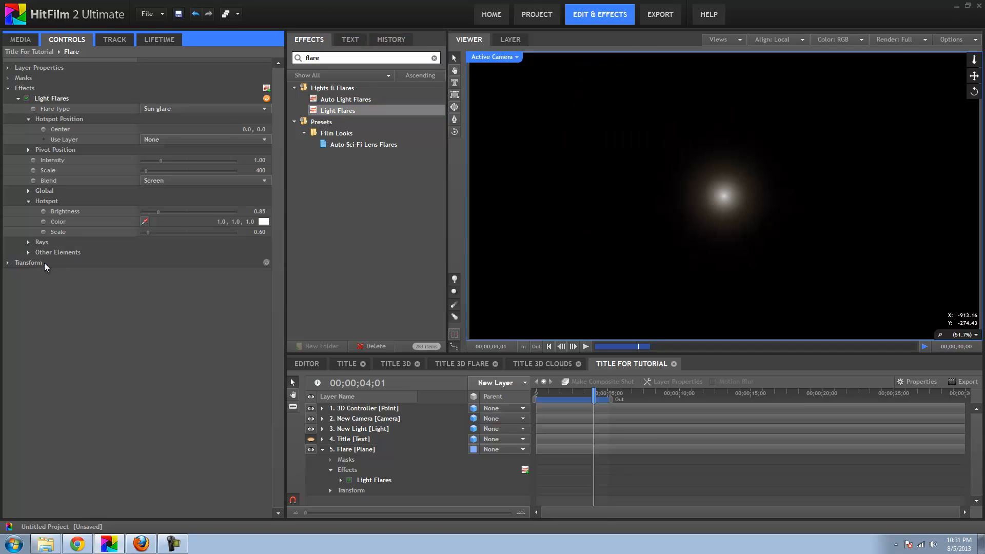
Duplicate the Sun glare Light Flares effect on the Flare plane
left_click(56, 98)
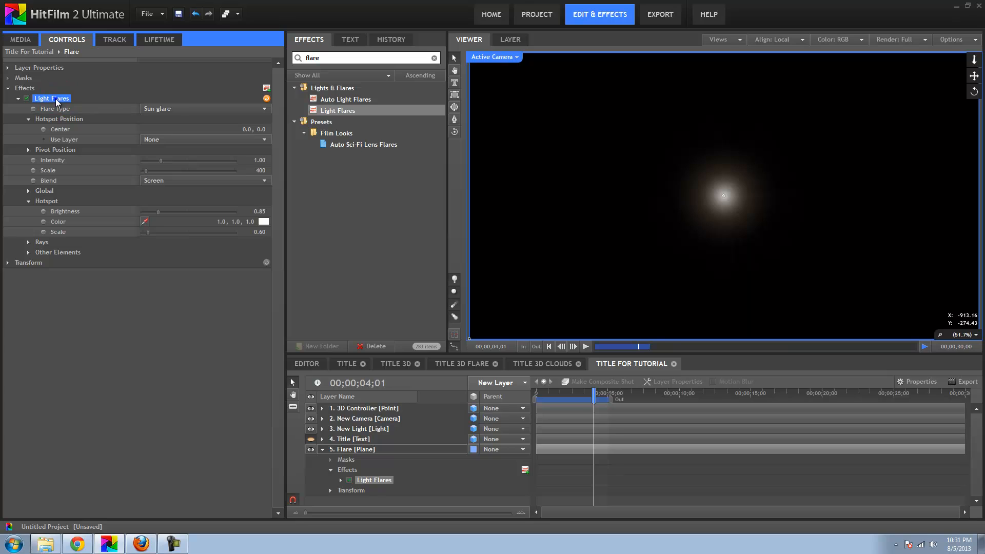
right_click(56, 101)
left_click(77, 135)
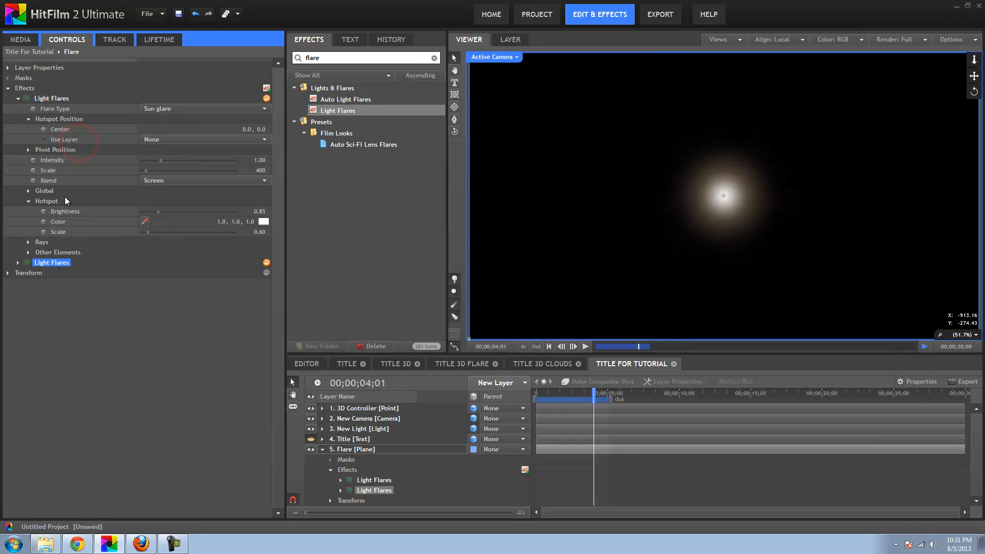
Change the duplicated Light Flares effect's flare type to Golden artifacts
left_click(18, 263)
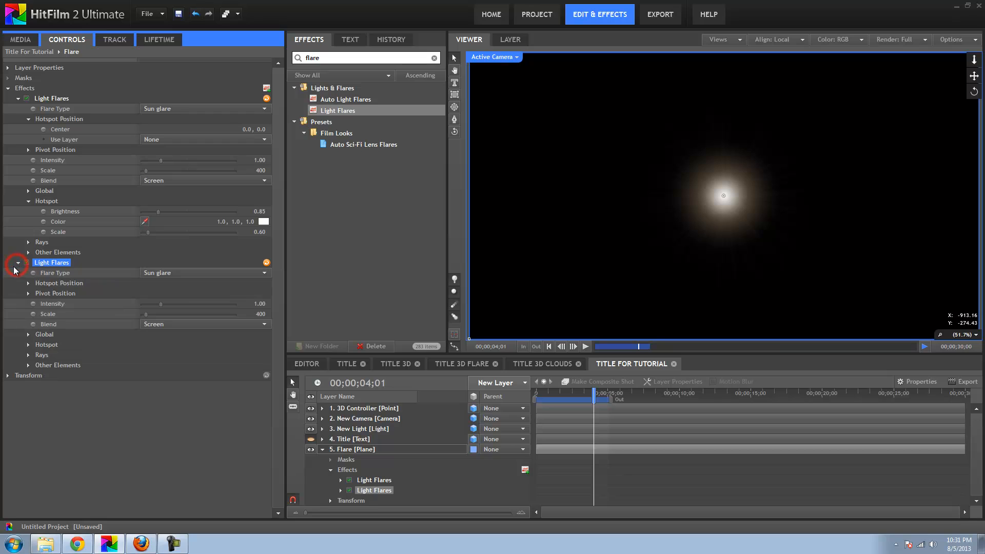
left_click(141, 274)
scroll(204, 329, "up", 2)
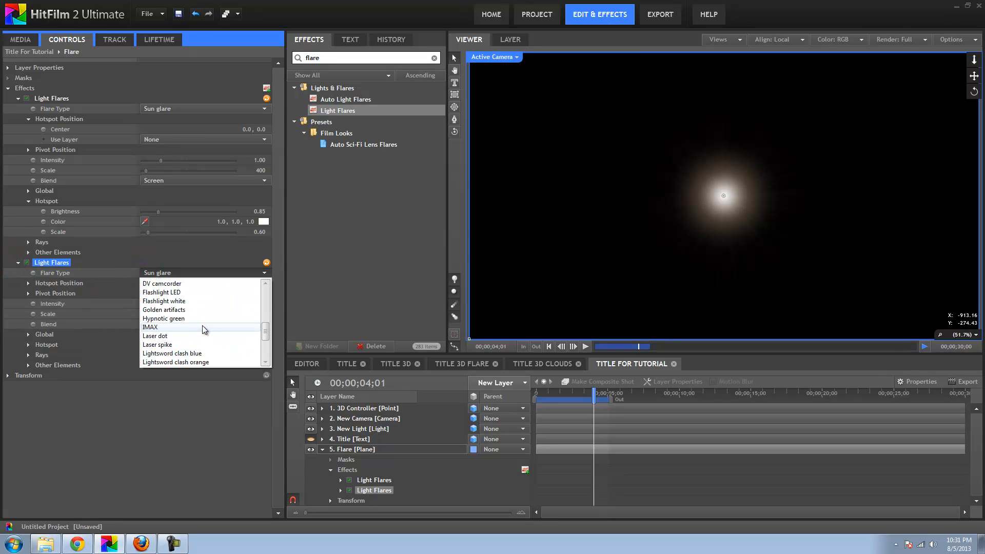
scroll(204, 329, "up", 1)
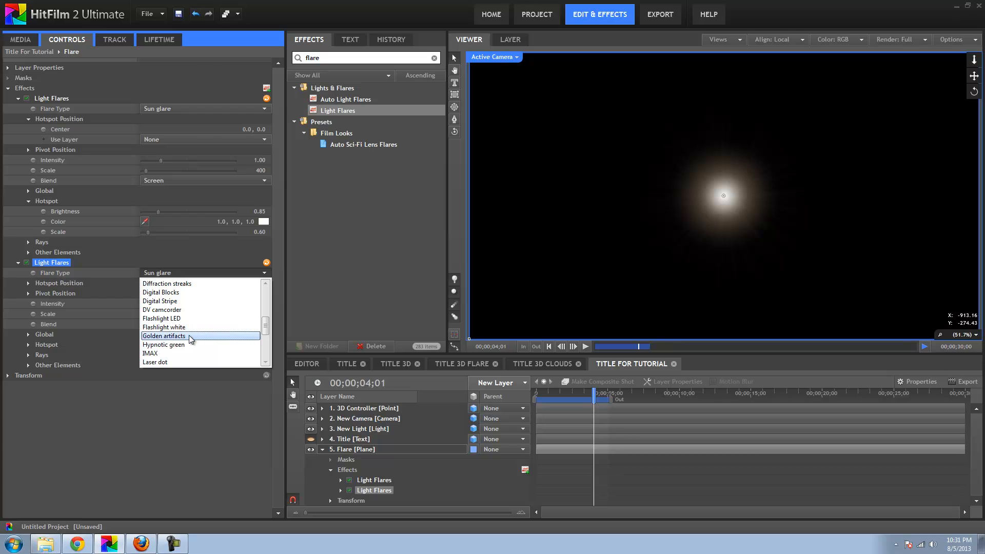
left_click(190, 336)
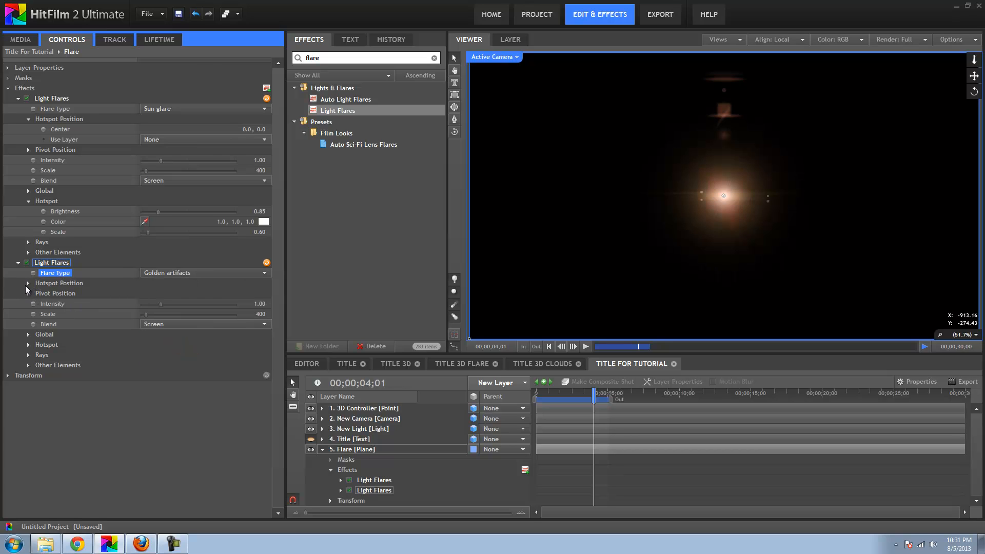
Reduce the Golden artifacts flare's hotspot brightness to 0.00
left_click(27, 345)
left_click_drag(156, 356, 136, 355)
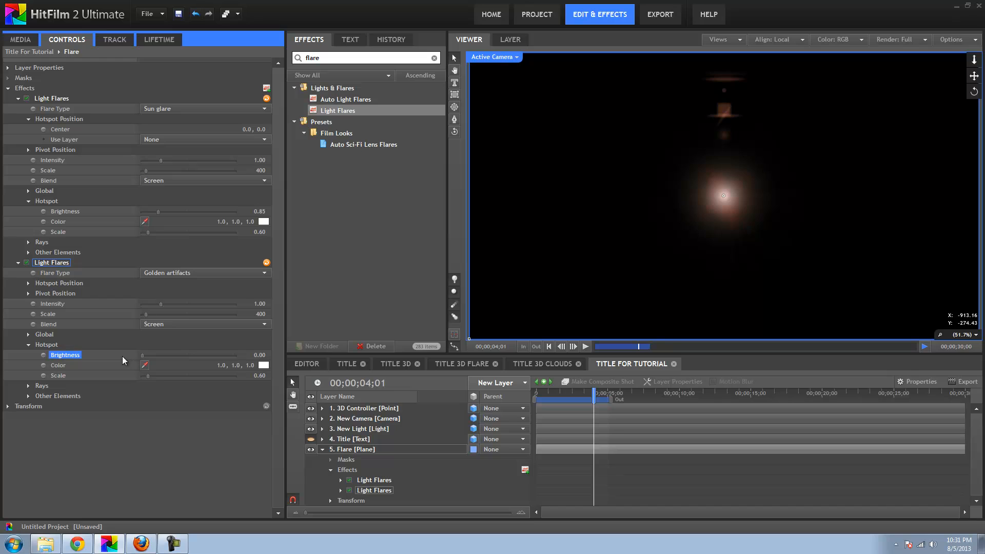
left_click(40, 346)
Move the Golden artifacts flare's hotspot from the frame's center toward its right side, slightly above the middle
left_click(52, 396)
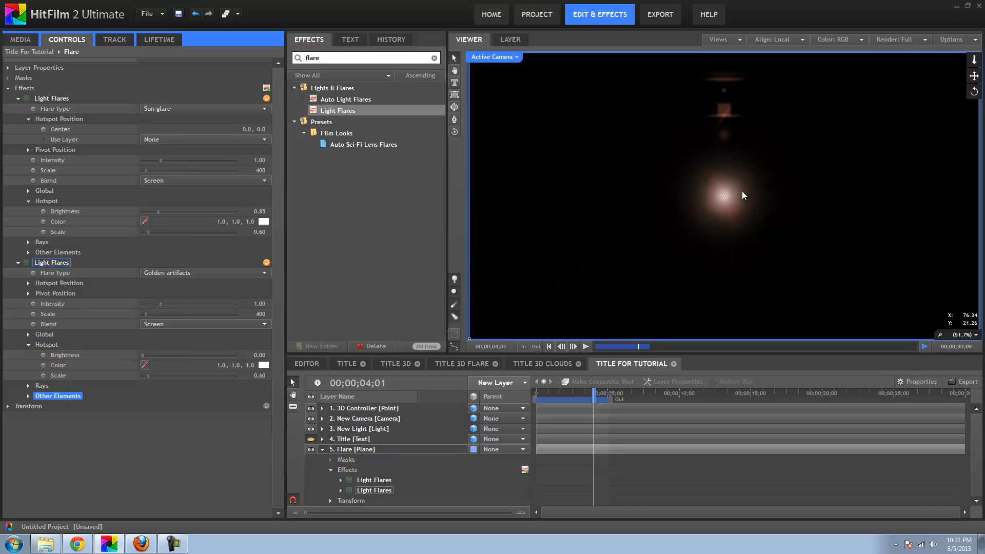
left_click_drag(725, 195, 886, 189)
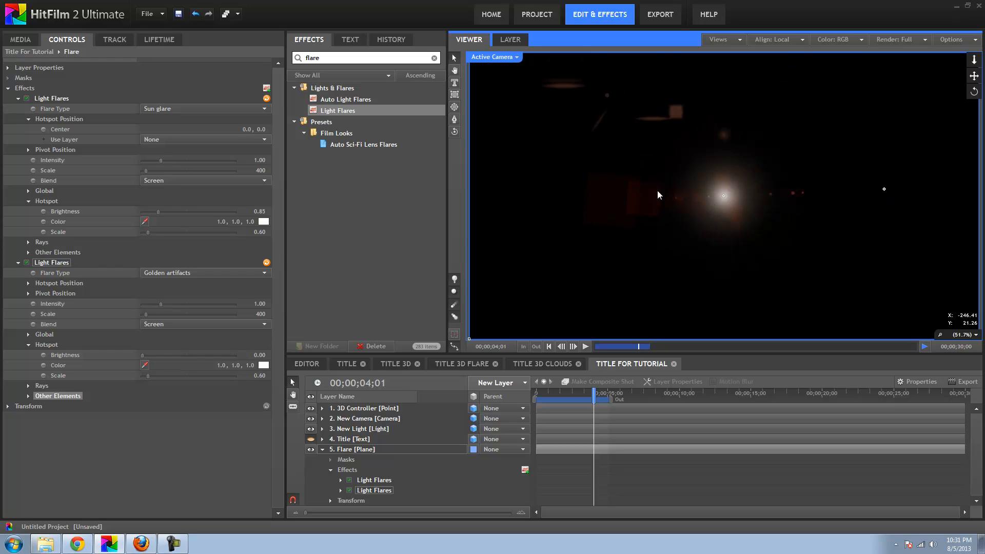
scroll(654, 195, "down", 1)
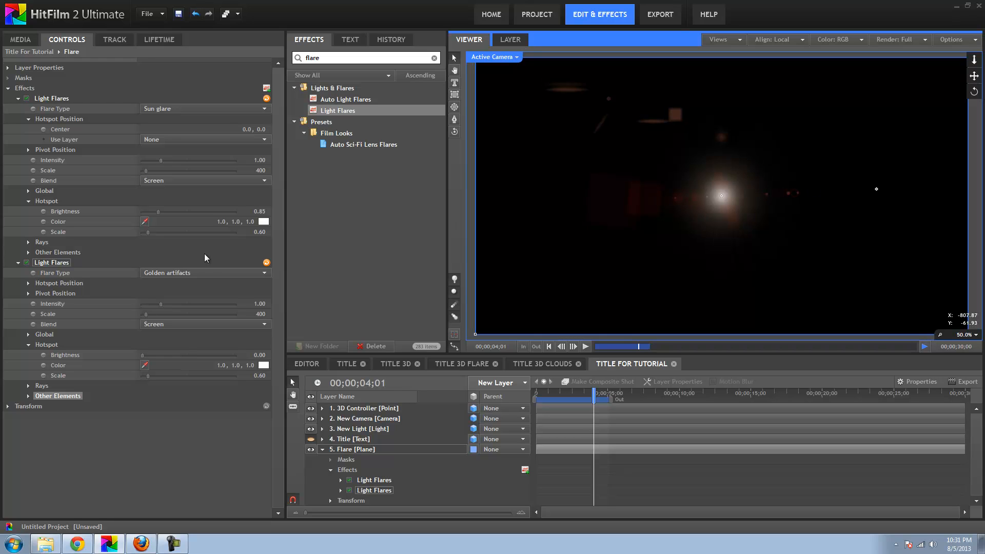
Try the Anamorphic streak and Diffraction streaks flare types on the second Light Flares effect
left_click(200, 273)
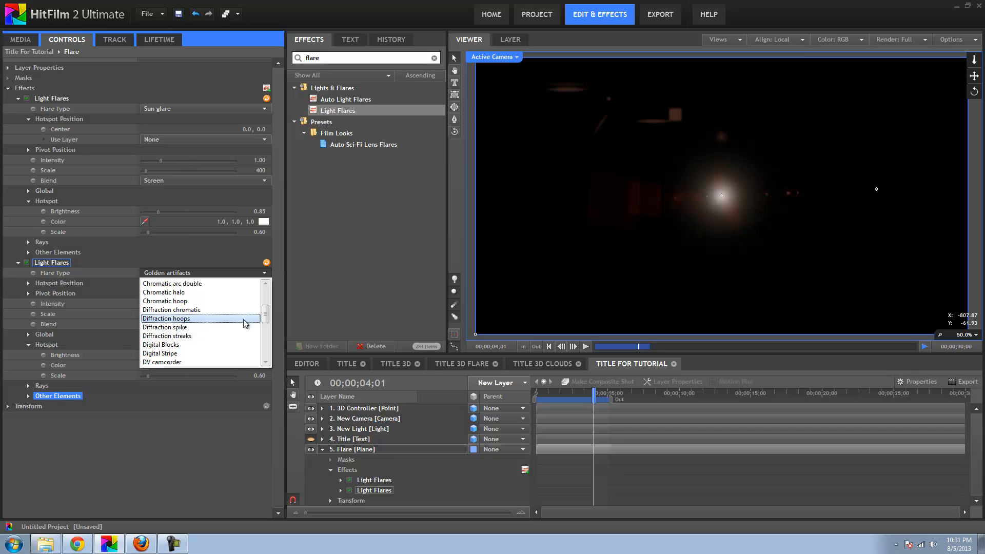
scroll(249, 320, "up", 2)
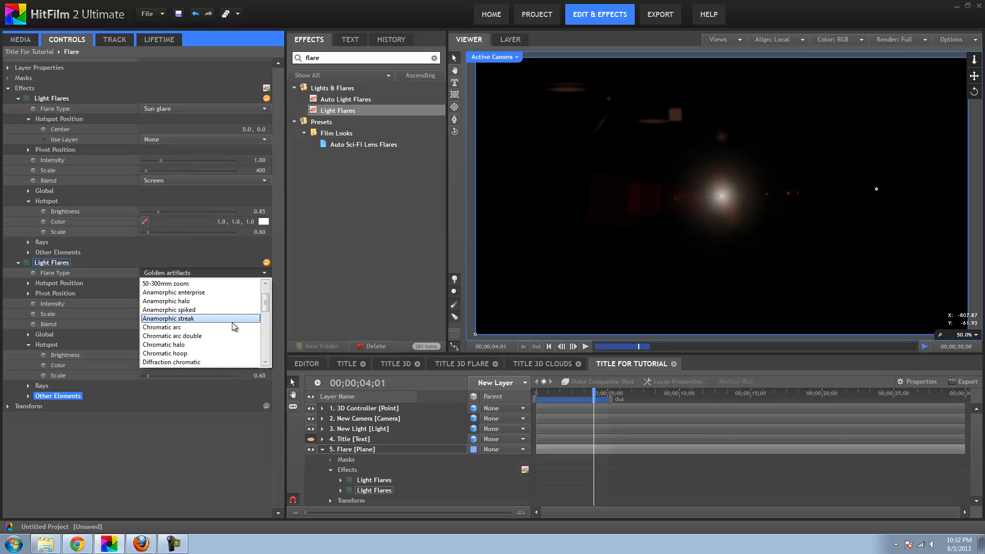
left_click(194, 318)
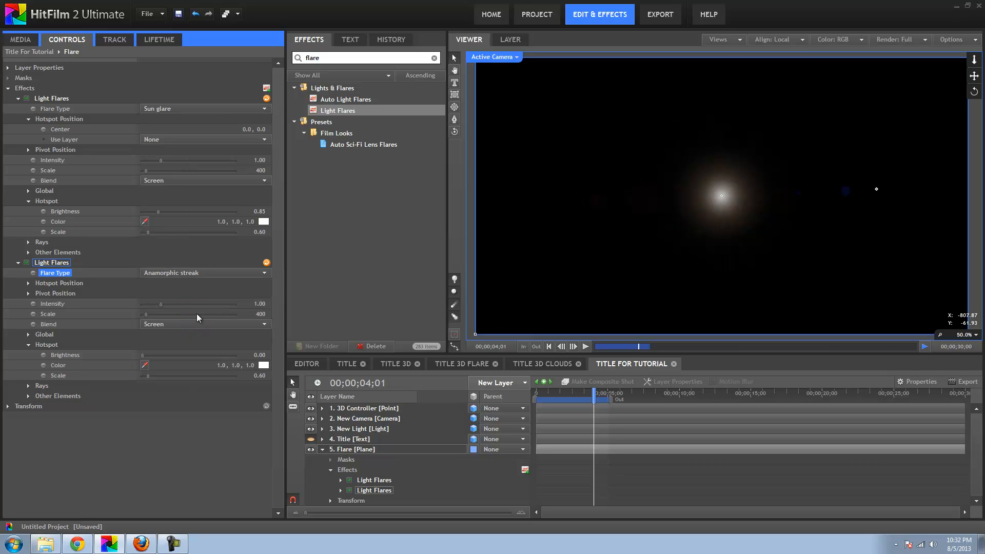
left_click(208, 273)
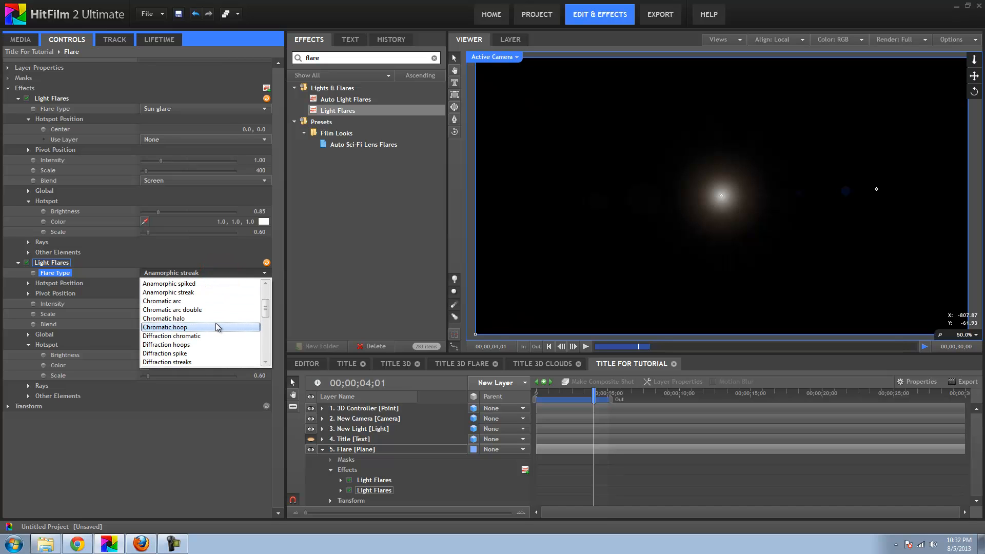
left_click(190, 361)
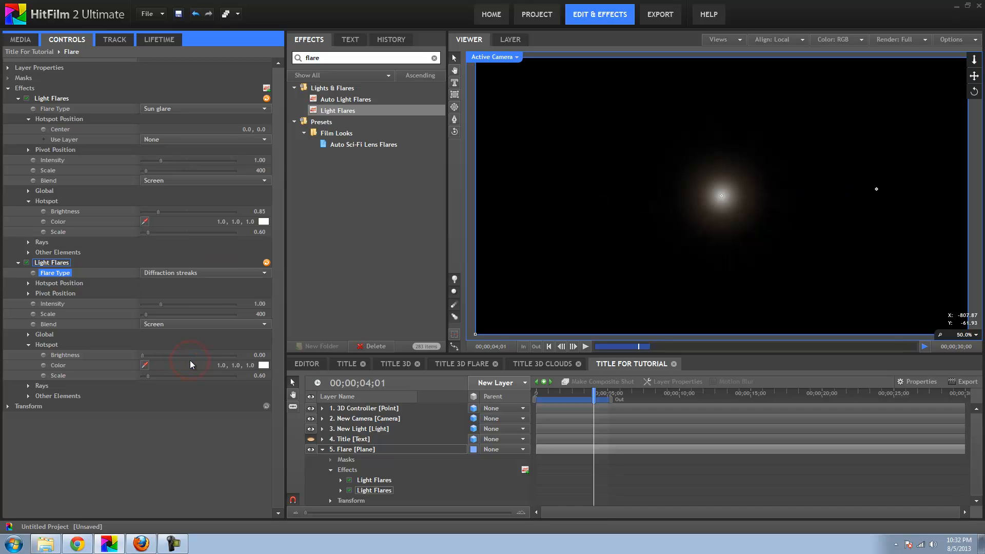
Change the second Light Flares effect's flare type to Digital Stripe
left_click(198, 273)
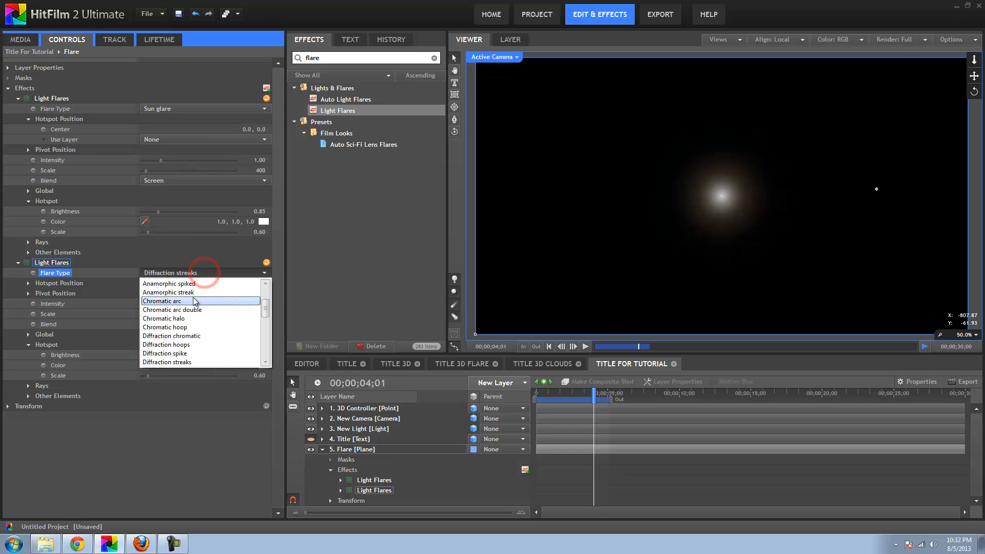
scroll(191, 308, "down", 3)
scroll(204, 333, "down", 2)
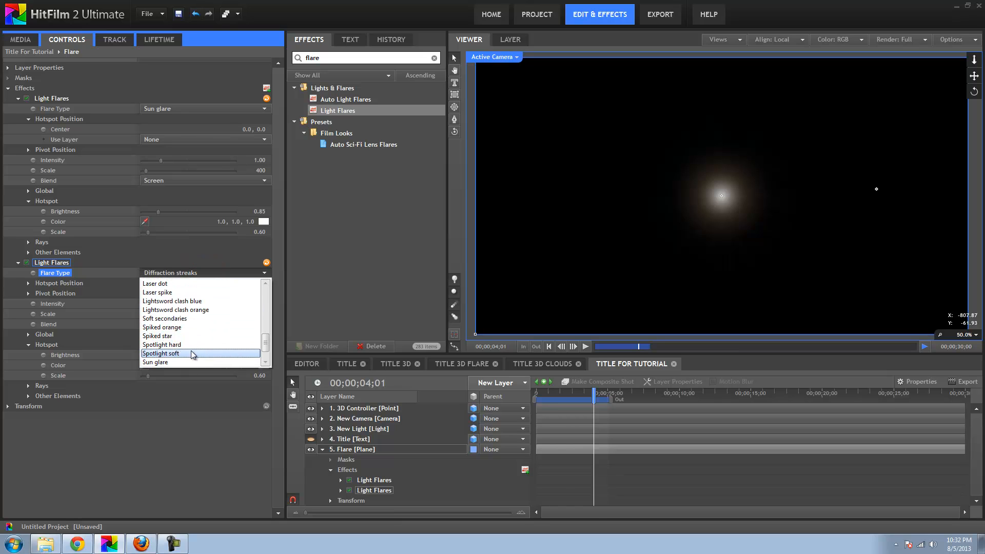
scroll(196, 311, "up", 2)
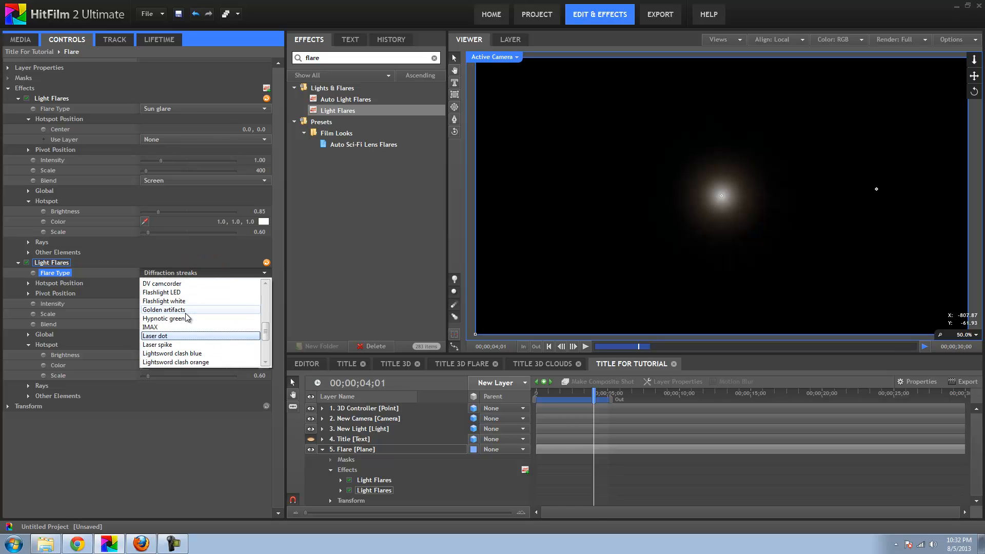
scroll(196, 310, "up", 2)
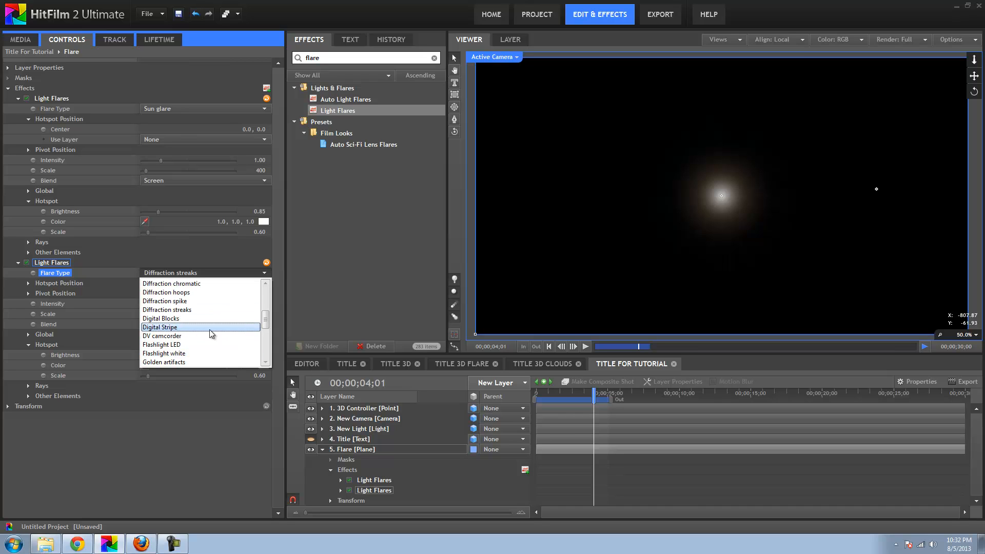
left_click(177, 327)
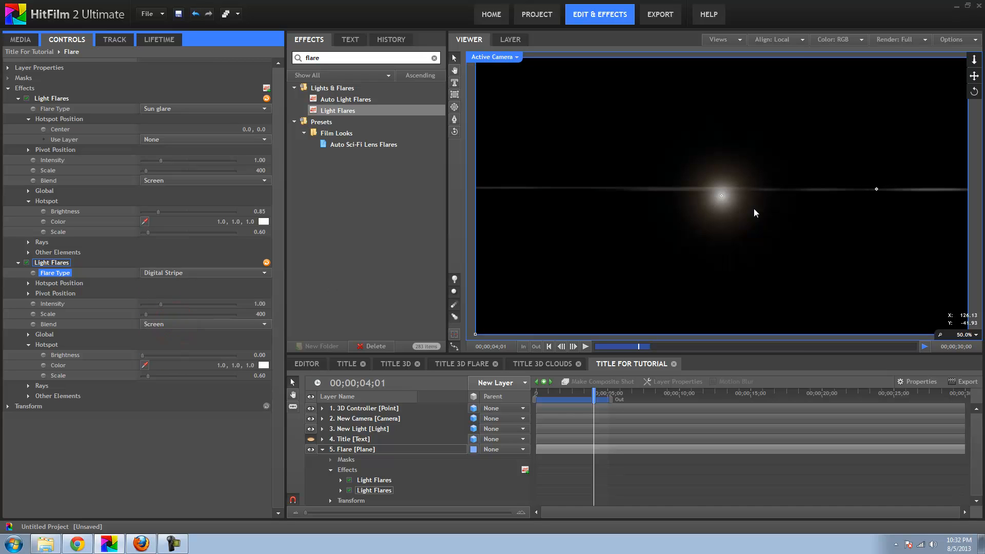
Move the Digital Stripe flare's hotspot level with the central glow, slightly closer to it, and set the effect's blend to Add
left_click_drag(877, 189, 841, 196)
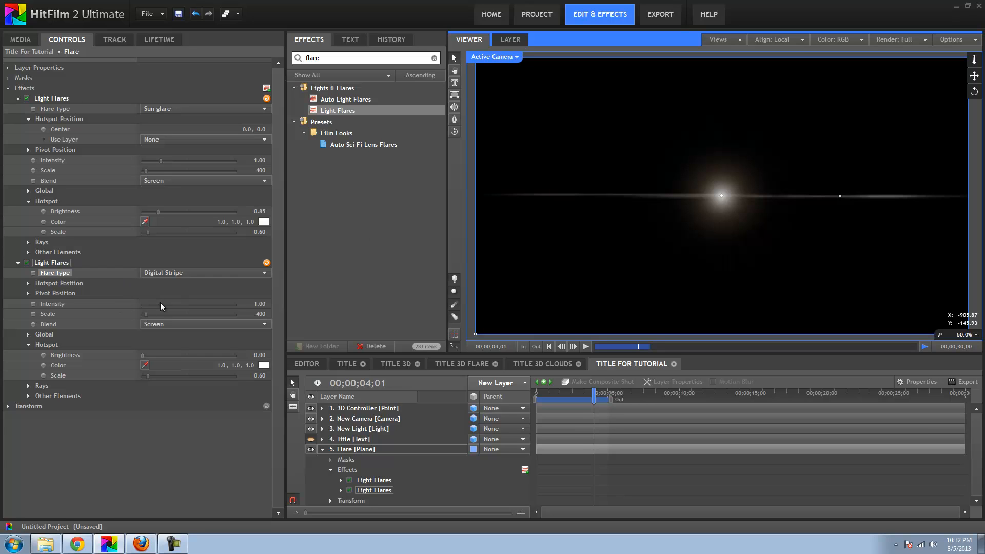
left_click(164, 324)
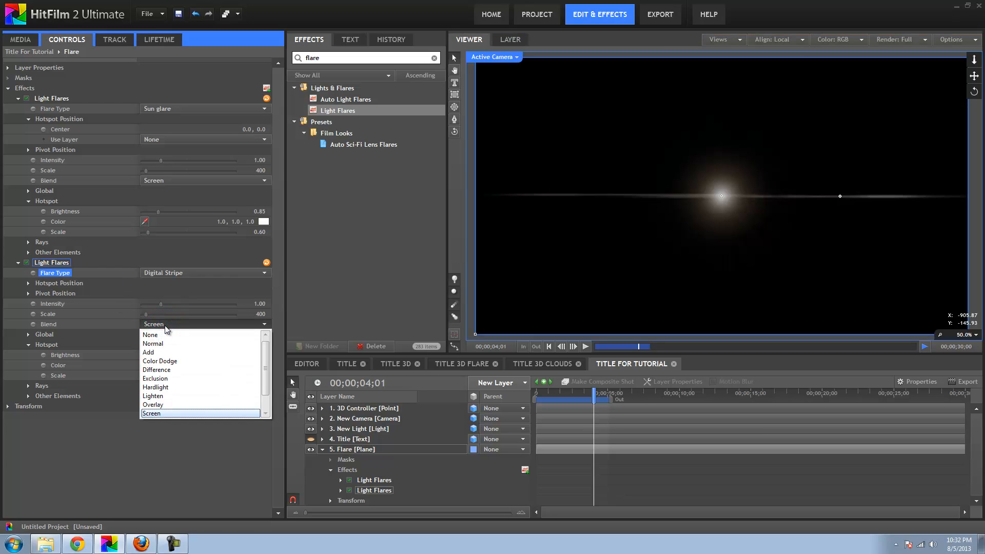
left_click(168, 353)
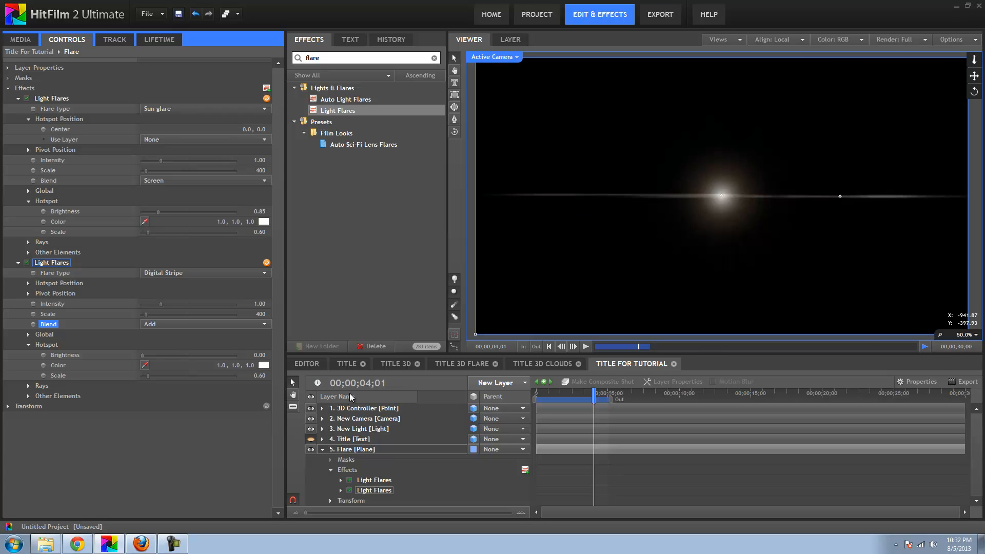
Return the playhead to the start of the timeline and make the Title text layer visible again
left_click(319, 453)
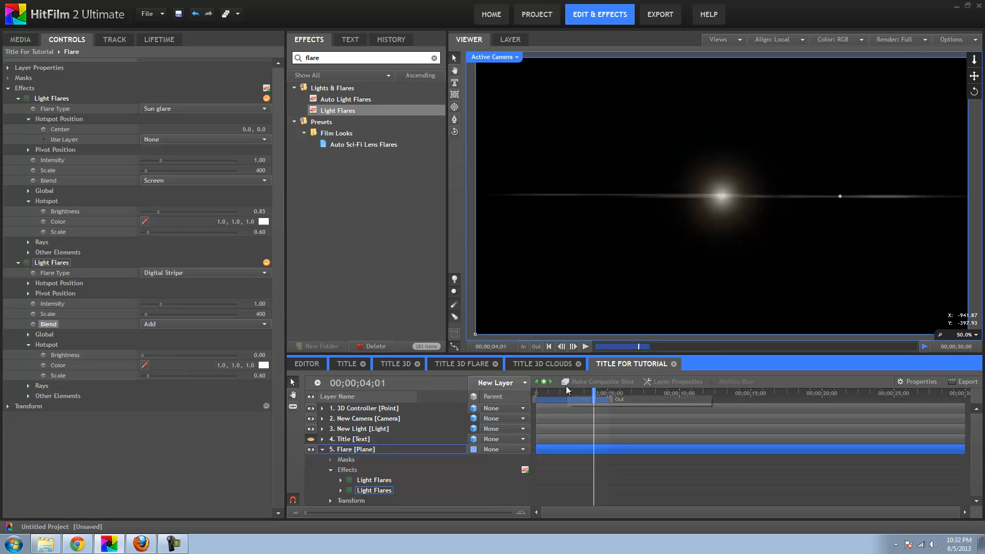
left_click_drag(567, 391, 530, 395)
left_click(310, 440)
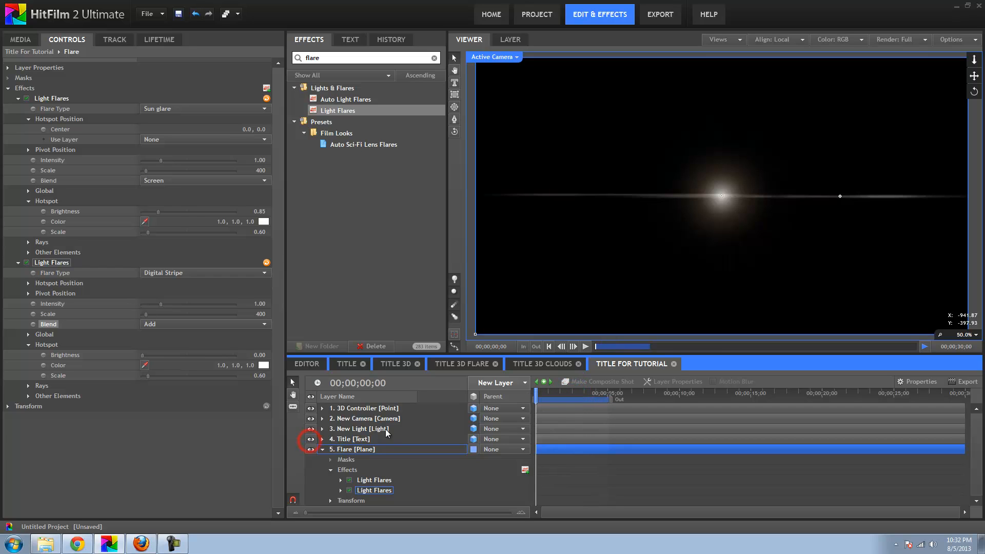
Enable keyframing for the Sun glare flare's hotspot brightness with the playhead at 00;00;03;02
left_click(603, 393)
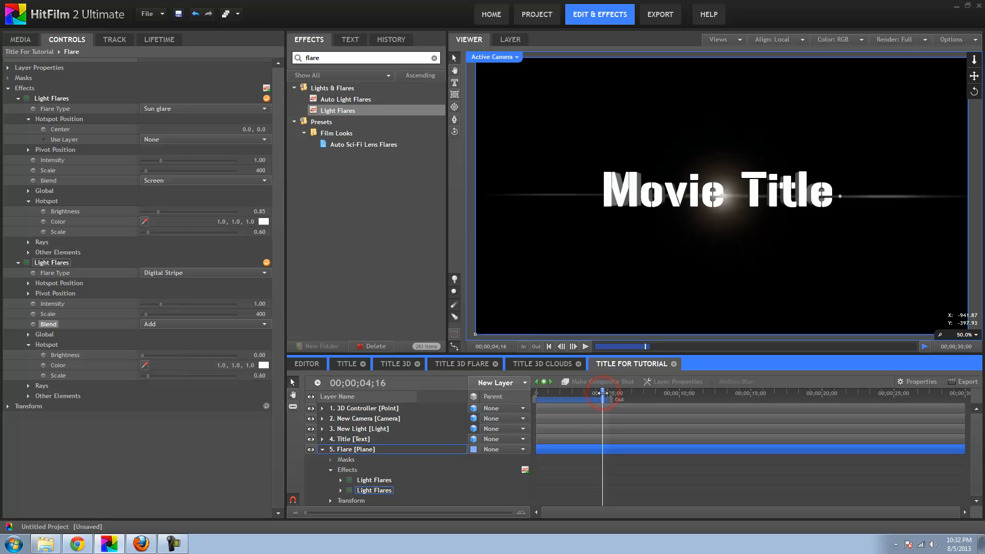
left_click_drag(603, 393, 605, 393)
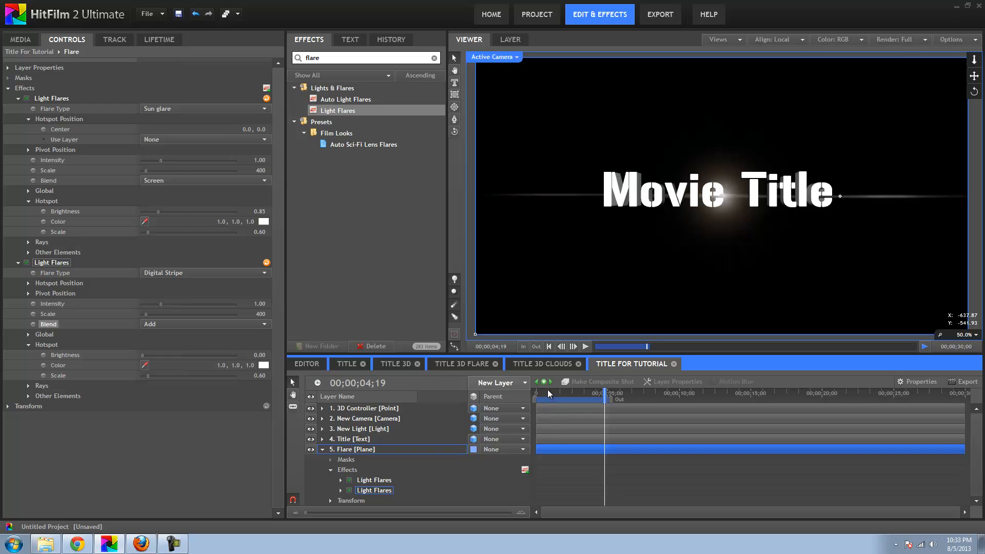
left_click_drag(548, 394, 584, 396)
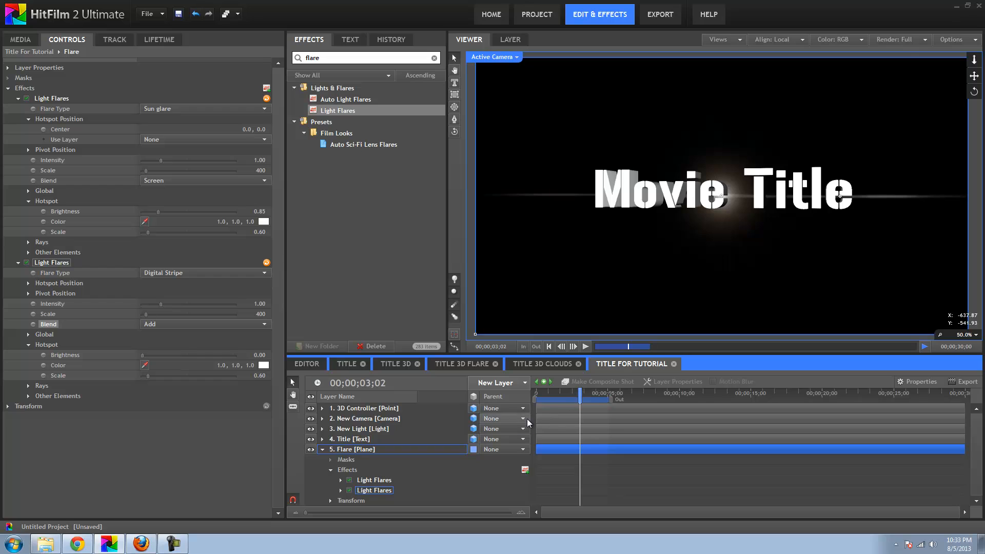
left_click(167, 304)
left_click(45, 98)
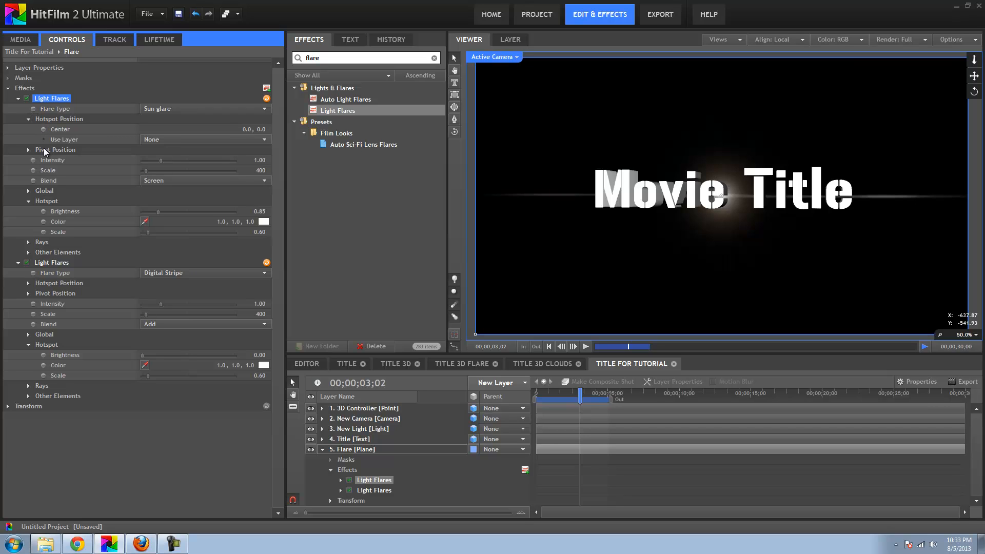
left_click(40, 211)
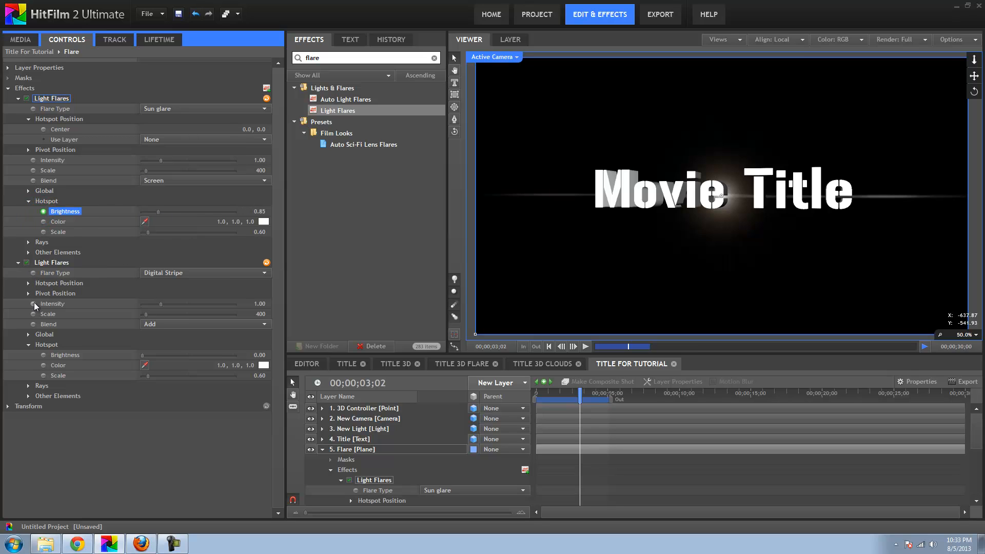
Set the Digital Stripe flare's Other Elements brightness to 1.15 and enable keyframing for it at 00;00;03;02
left_click(29, 344)
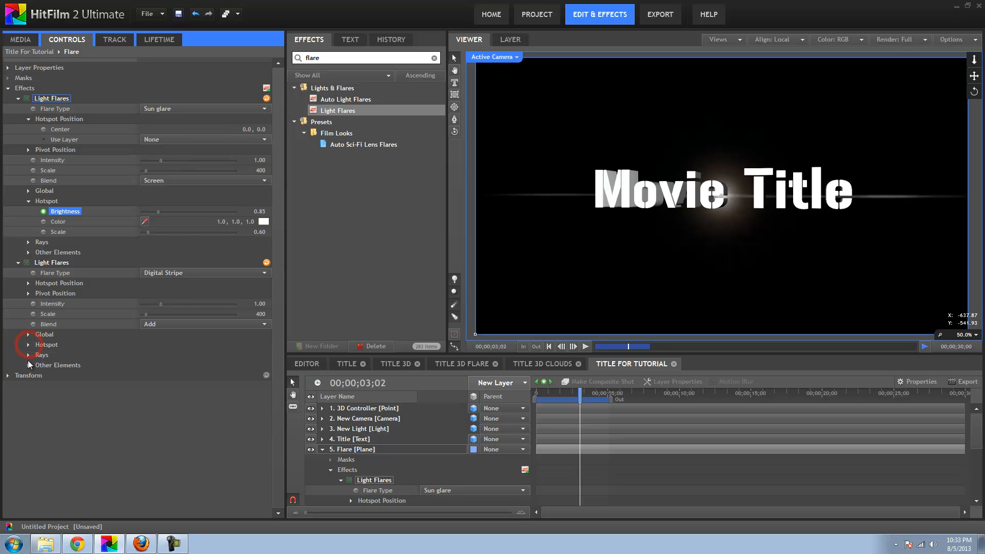
left_click(28, 365)
left_click(144, 376)
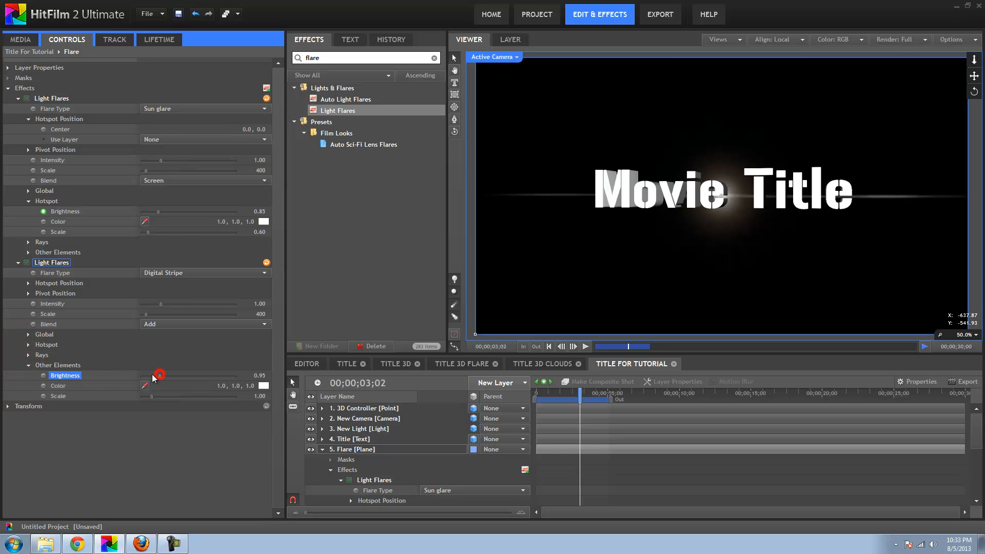
left_click(161, 376)
left_click(173, 376)
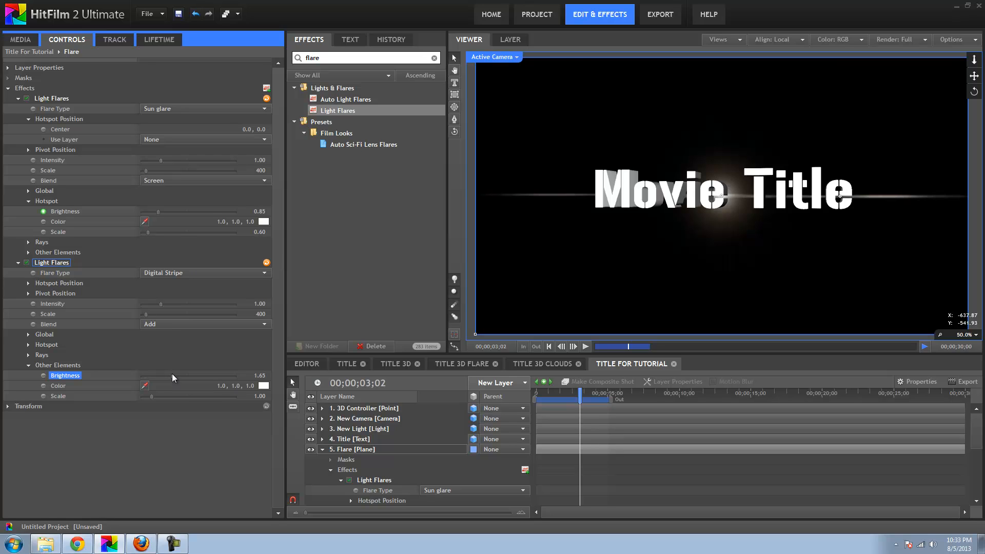
left_click(156, 376)
left_click(162, 375)
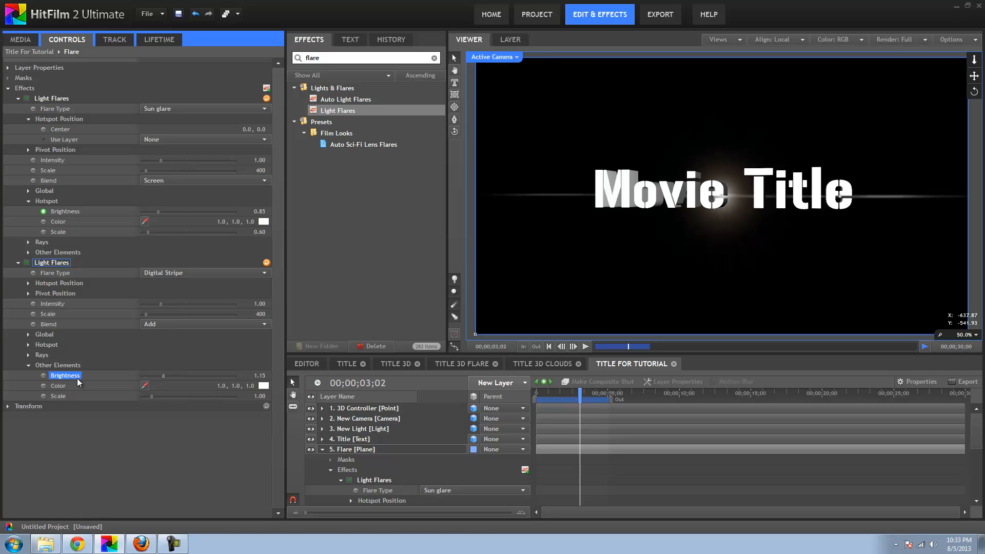
left_click(43, 376)
Add a second keyframe to the Sun glare flare's hotspot brightness at 00;00;04;15
left_click(546, 416)
left_click(597, 393)
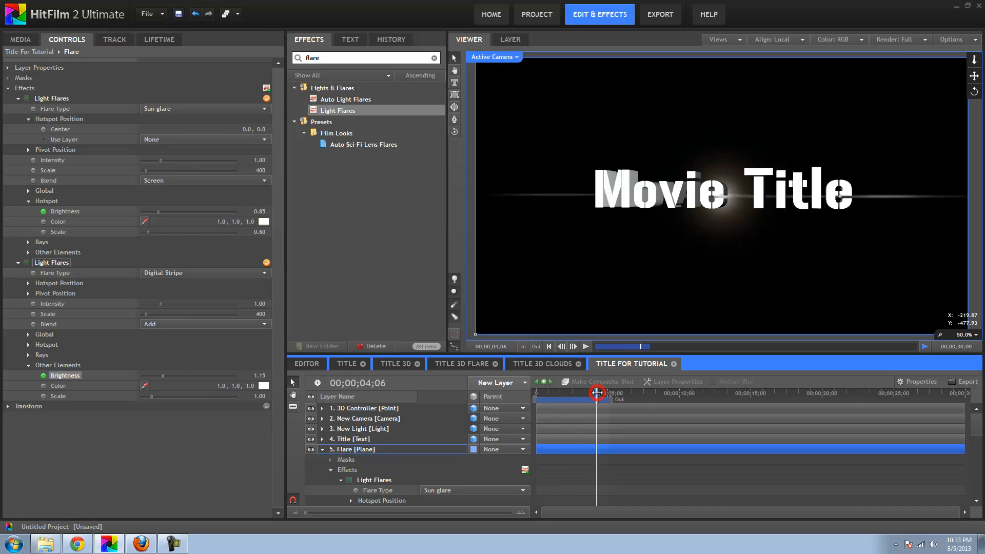
left_click_drag(601, 393, 603, 393)
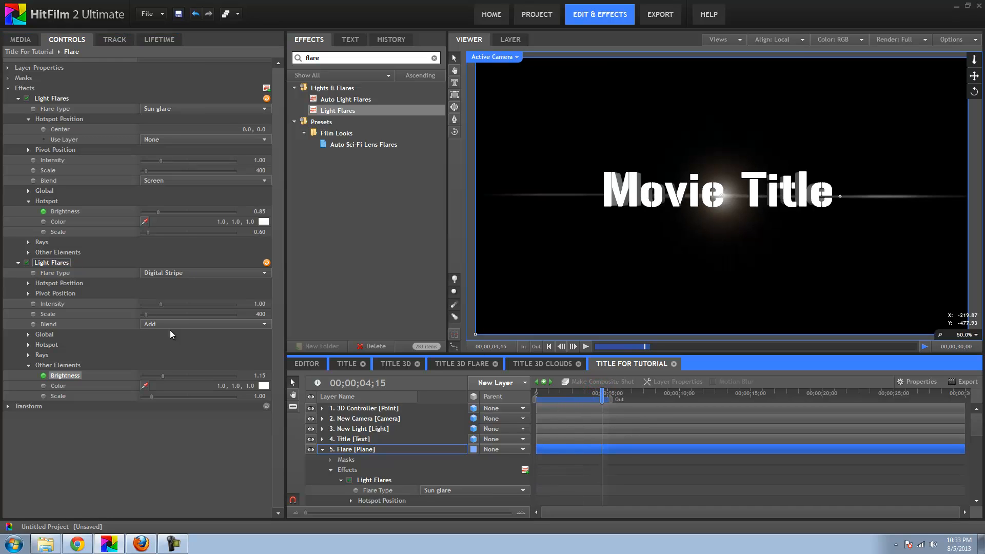
scroll(422, 448, "down", 8)
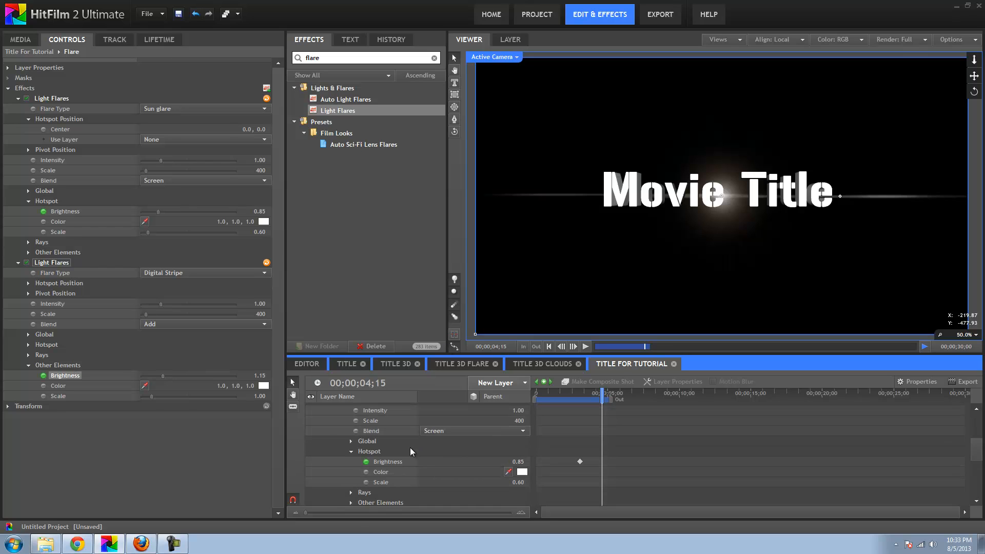
scroll(411, 448, "up", 3)
left_click(375, 421)
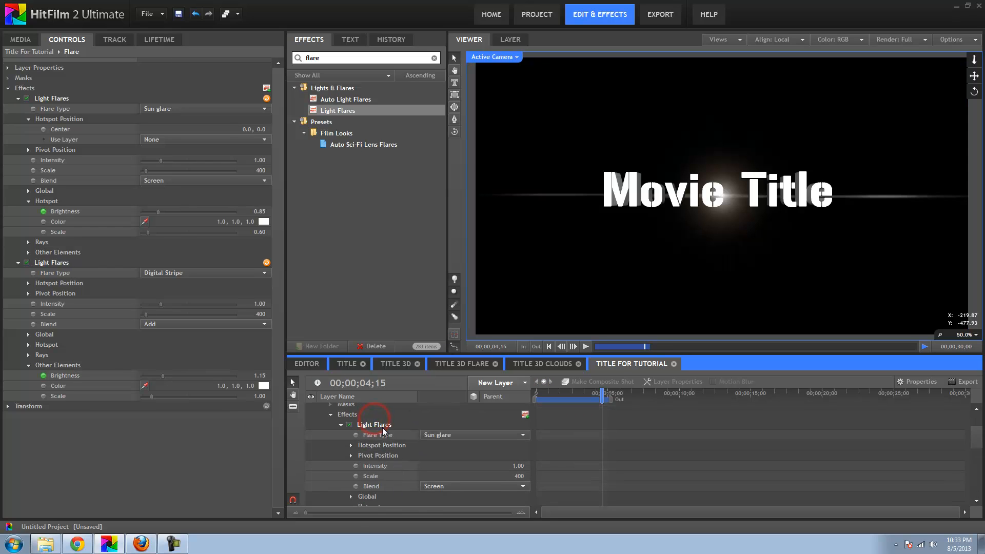
scroll(384, 426, "down", 2)
left_click(389, 461)
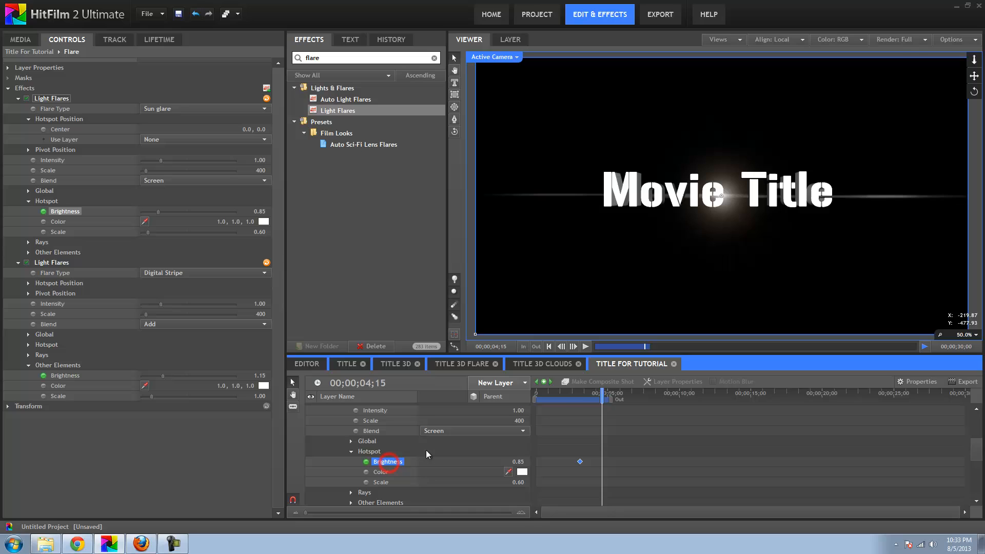
left_click(546, 382)
Add a second keyframe to the Digital Stripe flare's Other Elements brightness at 00;00;04;15
scroll(389, 482, "down", 2)
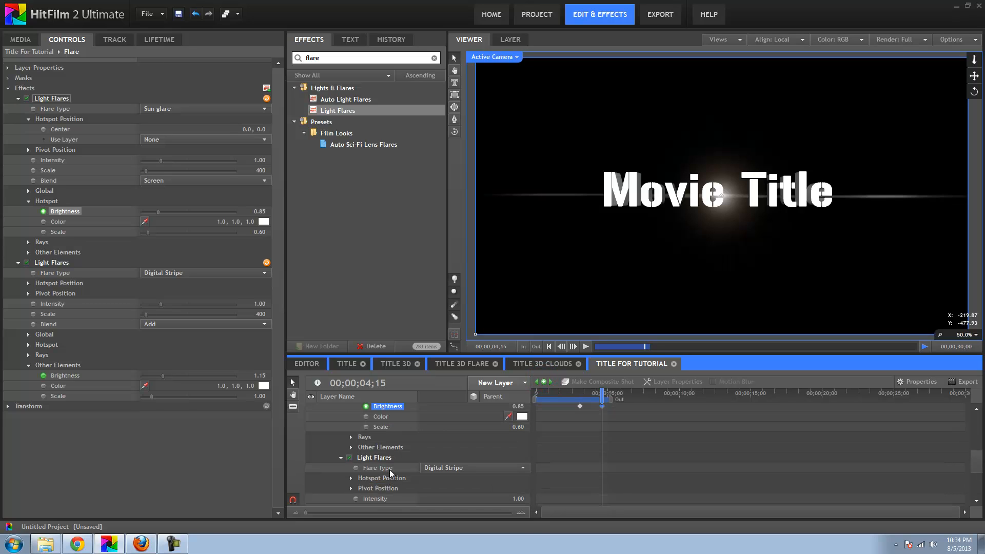
scroll(391, 468, "down", 3)
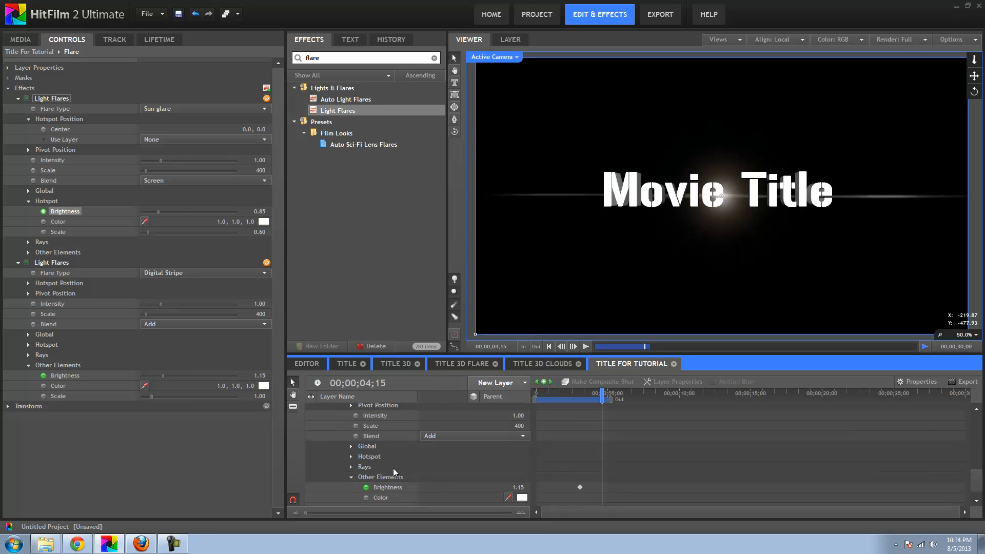
left_click(388, 487)
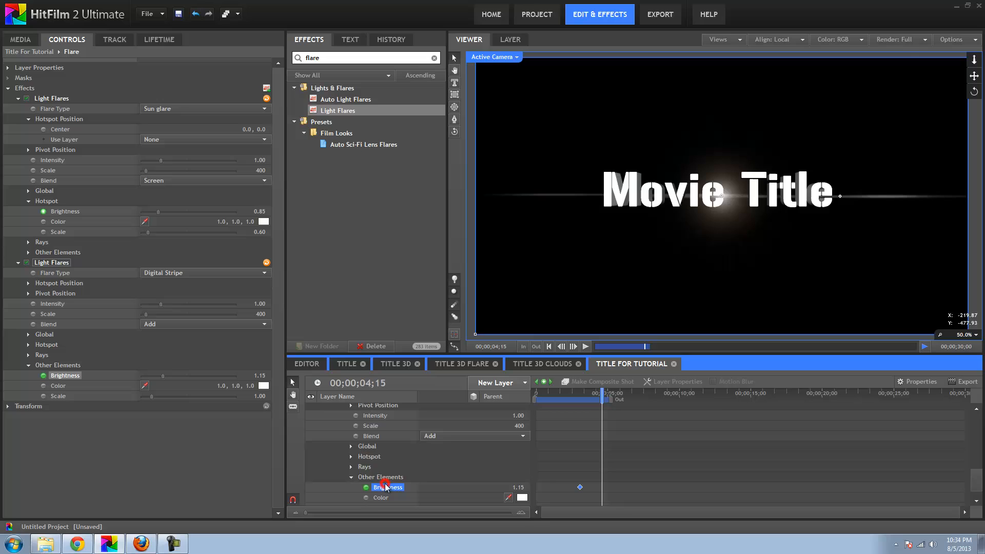
left_click(545, 382)
Set the Digital Stripe flare's Other Elements brightness to 0 at the 00;00;03;02 keyframe
left_click(580, 393)
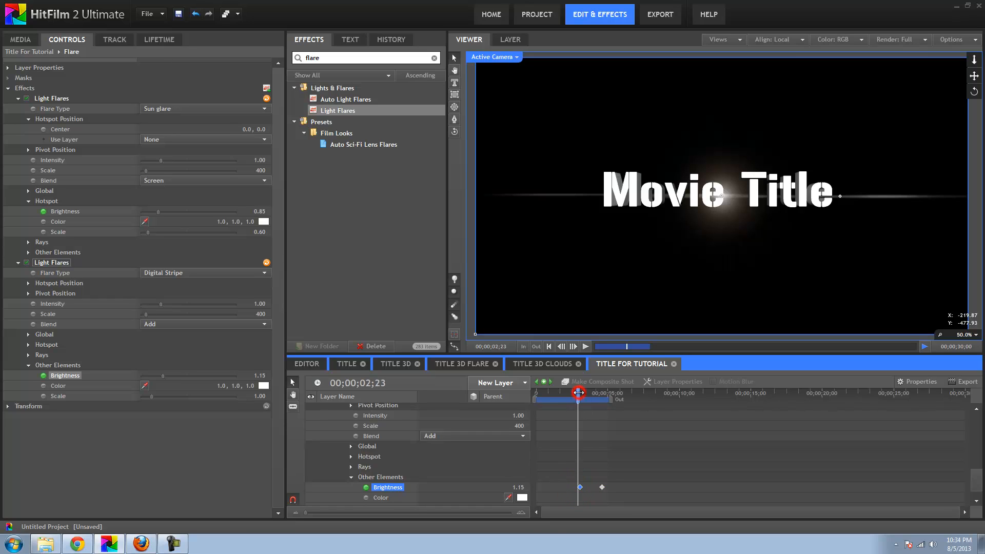
left_click_drag(580, 392, 582, 392)
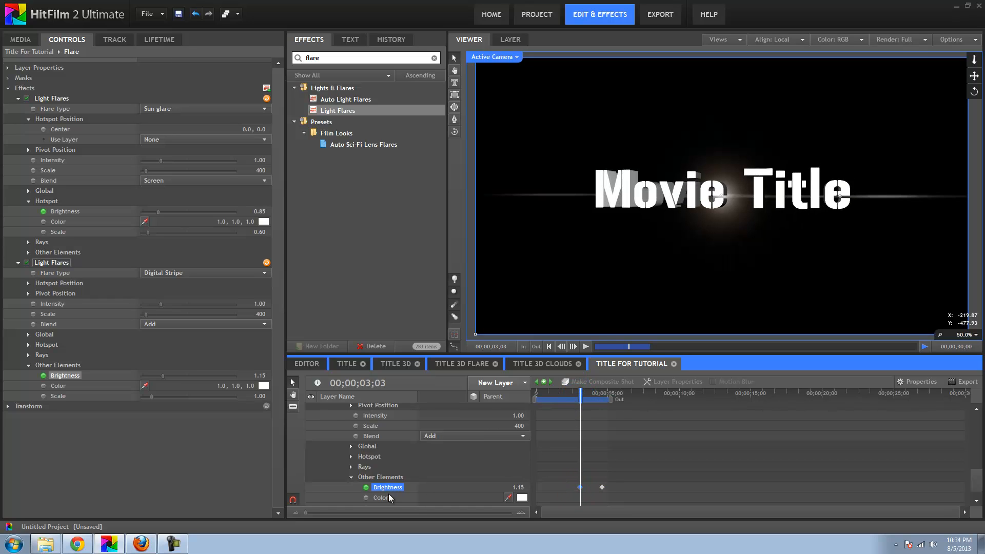
left_click(537, 383)
left_click(513, 487)
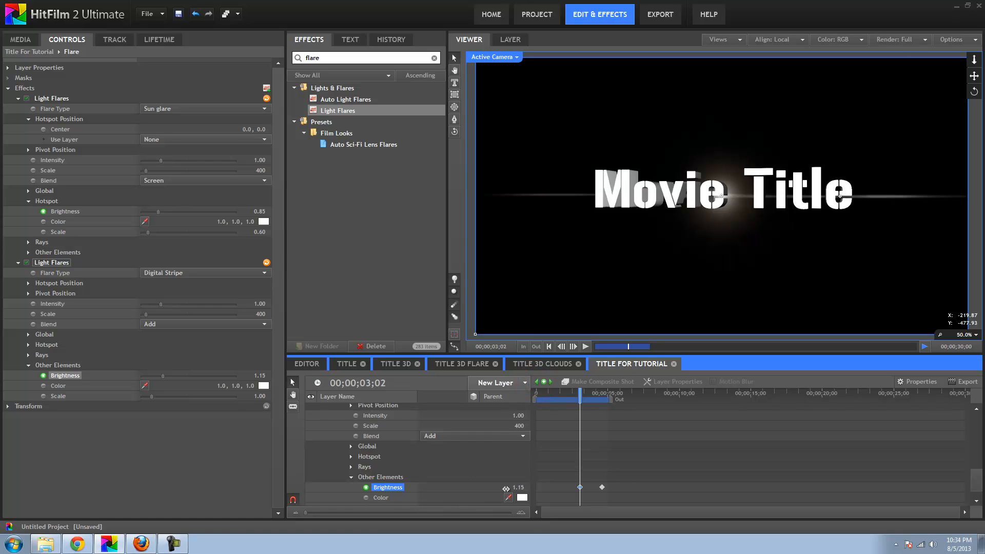
type("0")
key("Return")
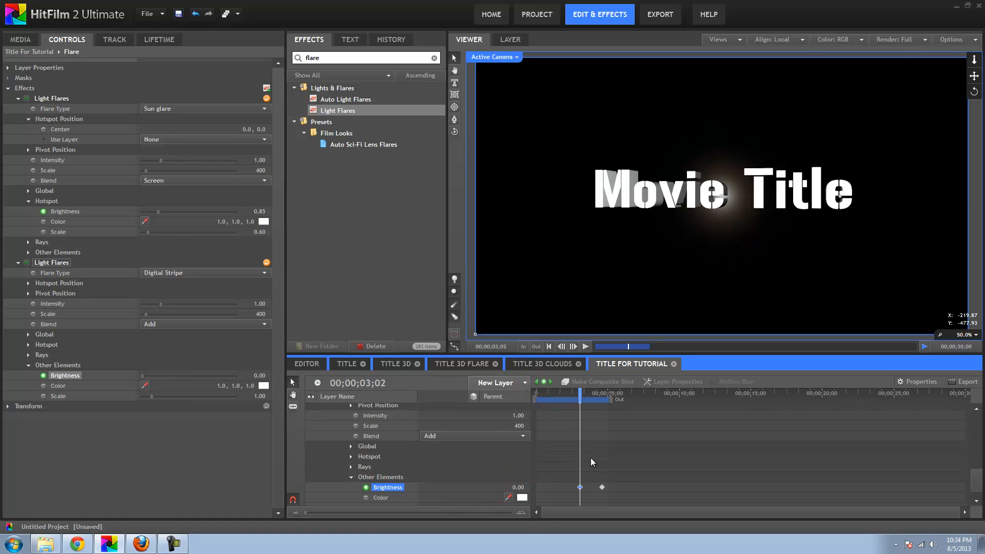
Set the Sun glare flare's hotspot brightness to 0 at its 00;00;03;02 keyframe and scrub forward to preview the fade-in
scroll(591, 459, "up", 2)
scroll(591, 458, "up", 3)
left_click(580, 462)
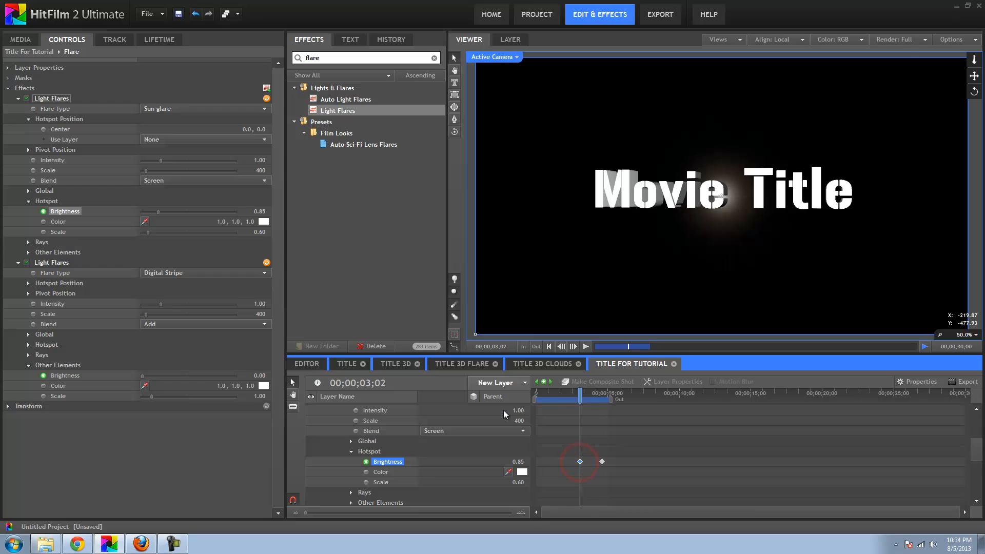
left_click(524, 462)
type("0")
key("Return")
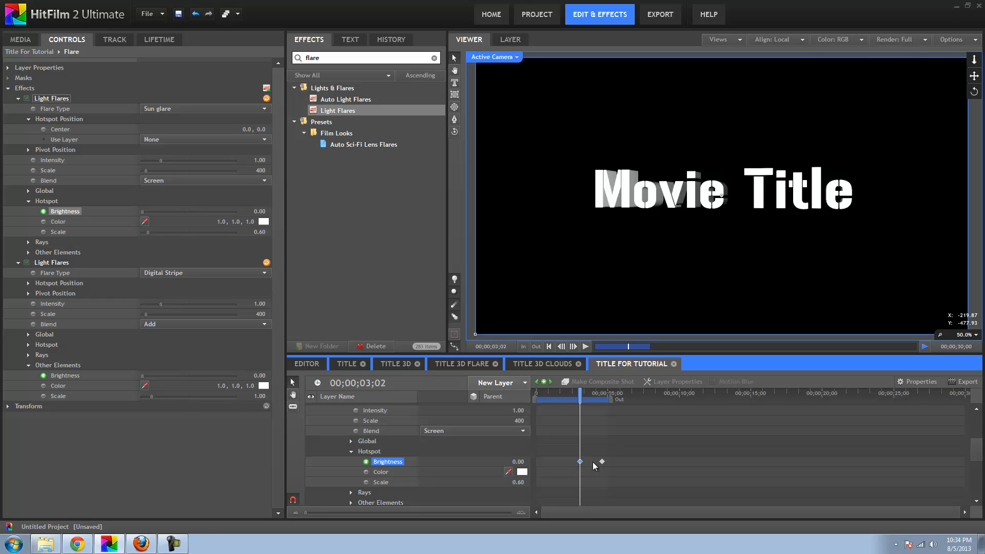
mouse_move(581, 394)
left_mouse_down()
mouse_move(609, 393)
mouse_move(562, 394)
mouse_move(600, 393)
left_mouse_up()
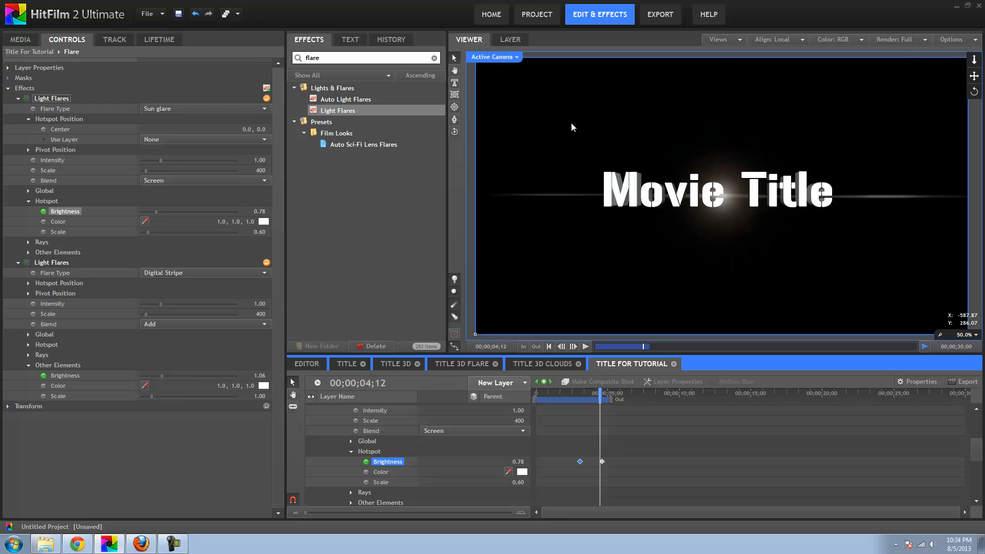
Search the effects for "ray" and apply Light Rays to the Title text layer
left_click(374, 61)
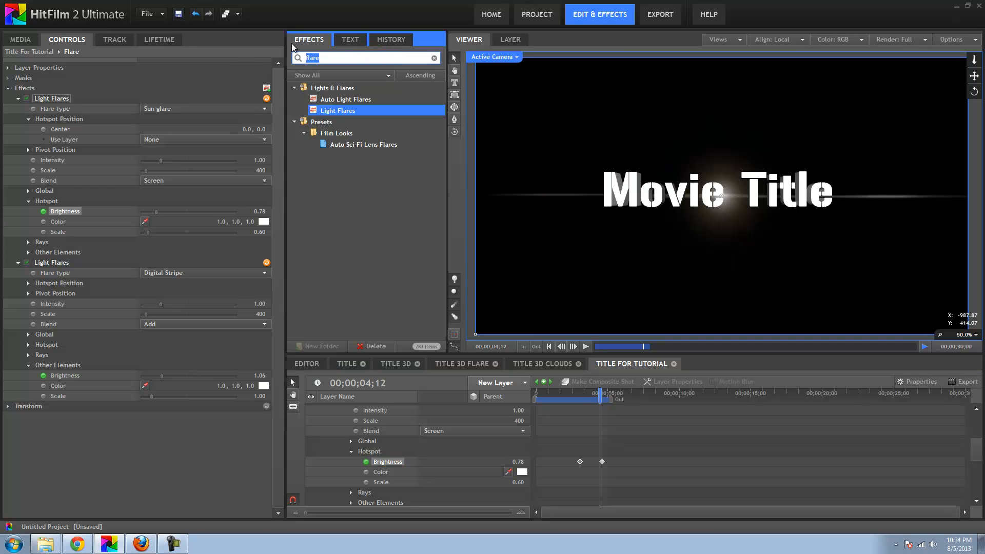
type("ray")
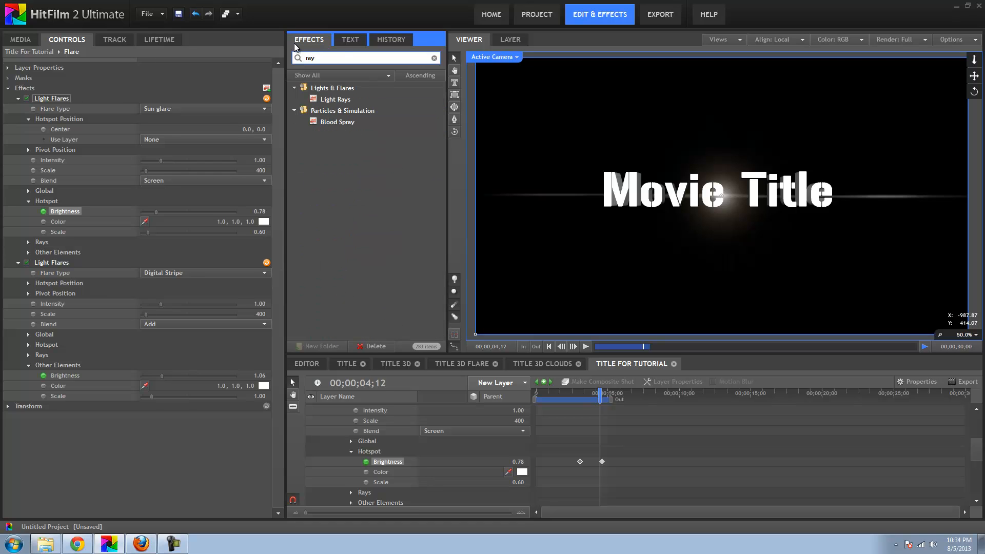
left_click(334, 100)
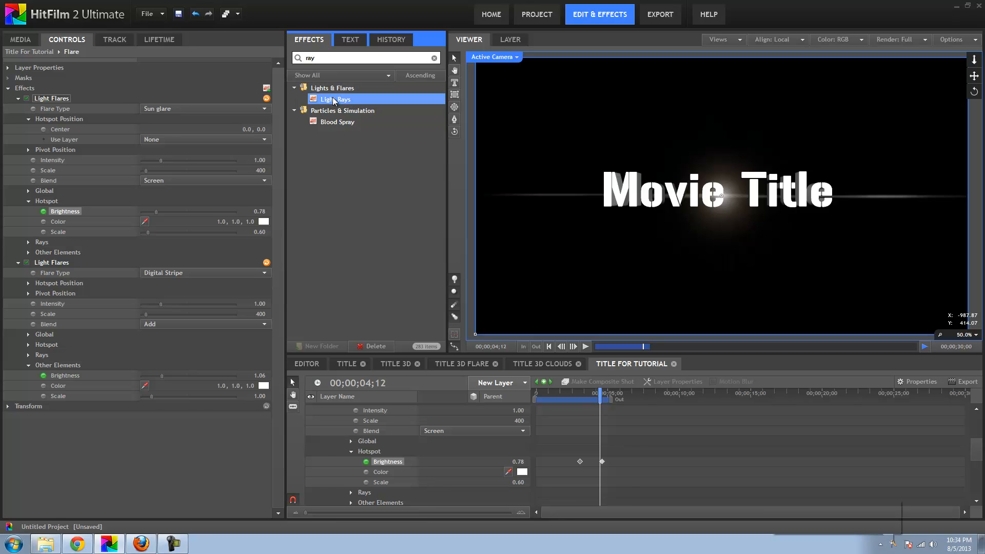
left_click(892, 507)
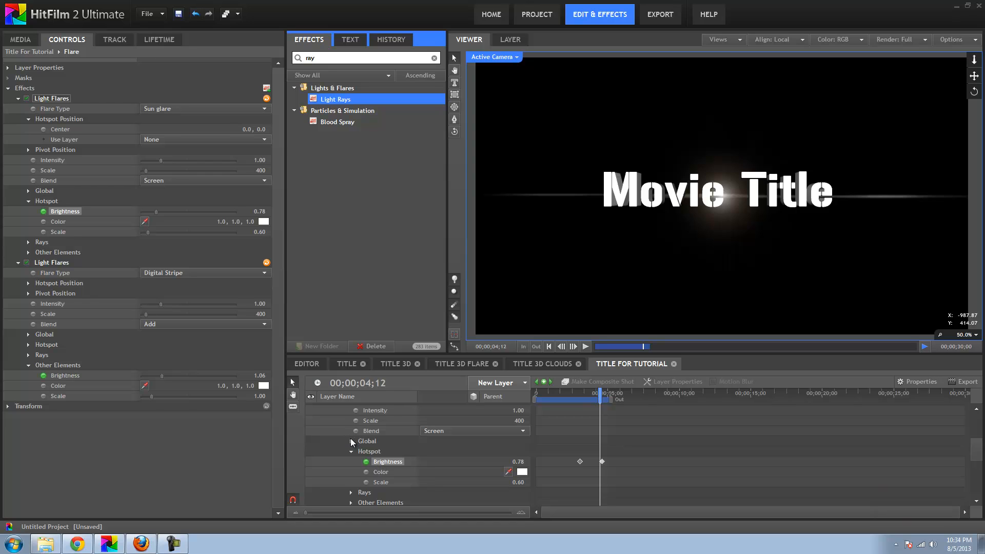
left_click(198, 463)
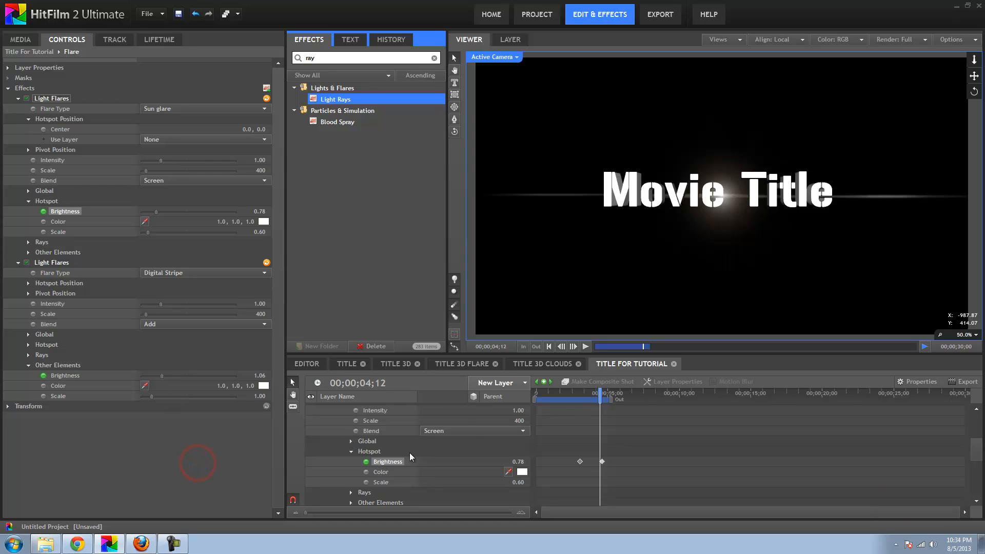
scroll(409, 452, "up", 5)
left_click_drag(588, 395, 576, 395)
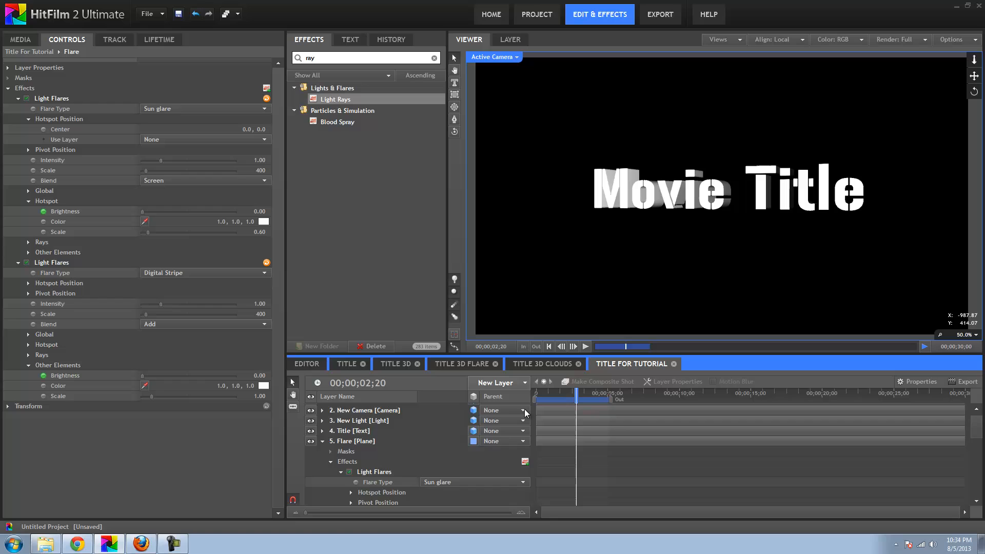
left_click(343, 432)
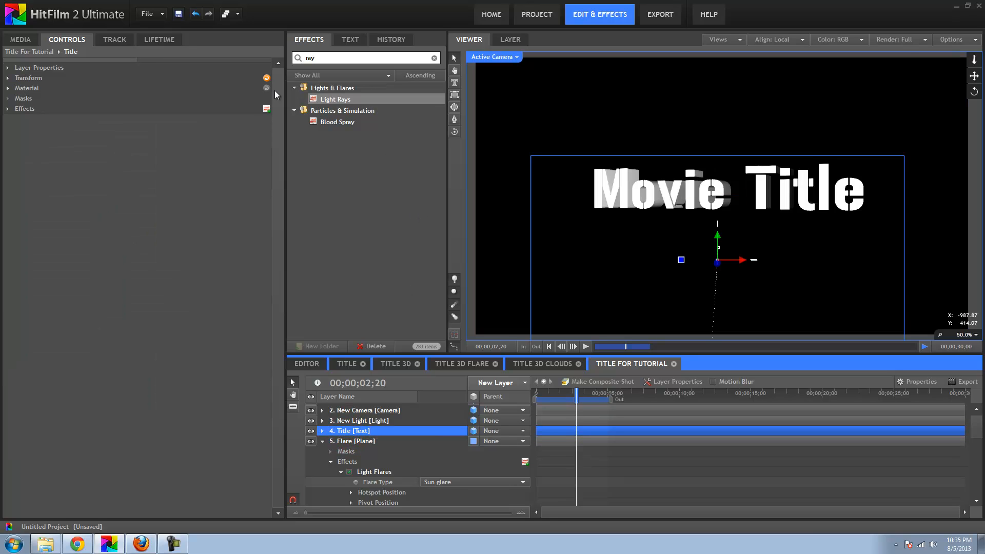
left_click_drag(328, 99, 348, 433)
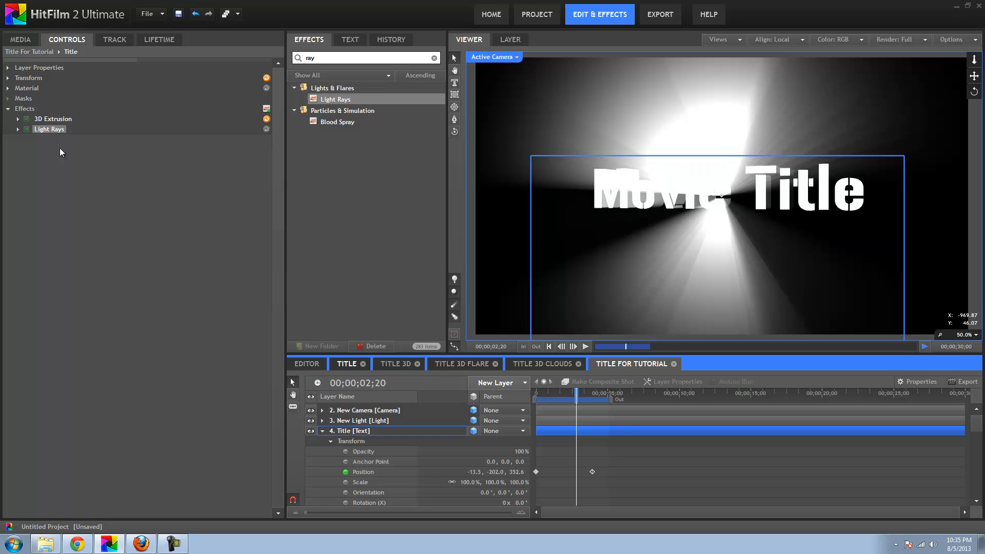
Set the title's Light Rays intensity to 0.4 and radius to 230
left_click(17, 128)
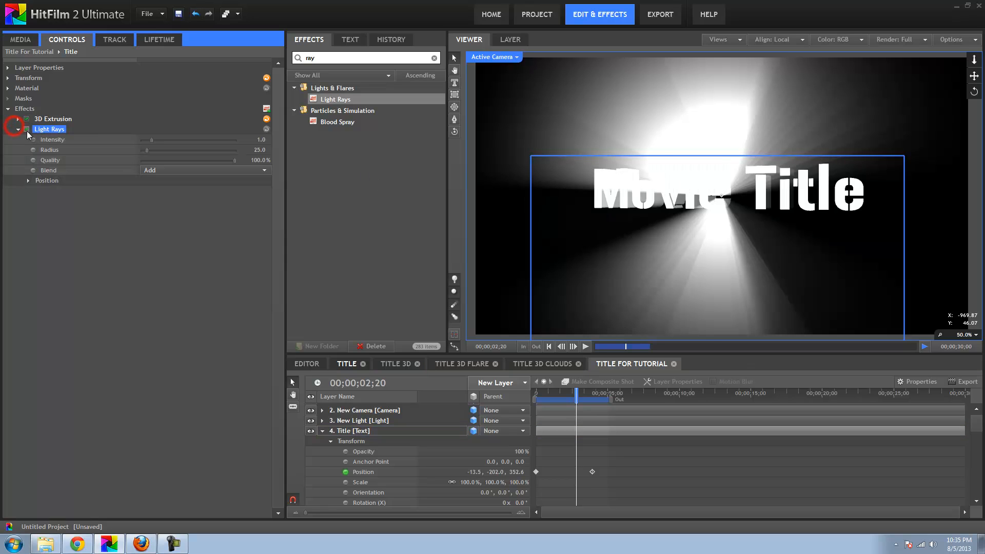
left_click(146, 140)
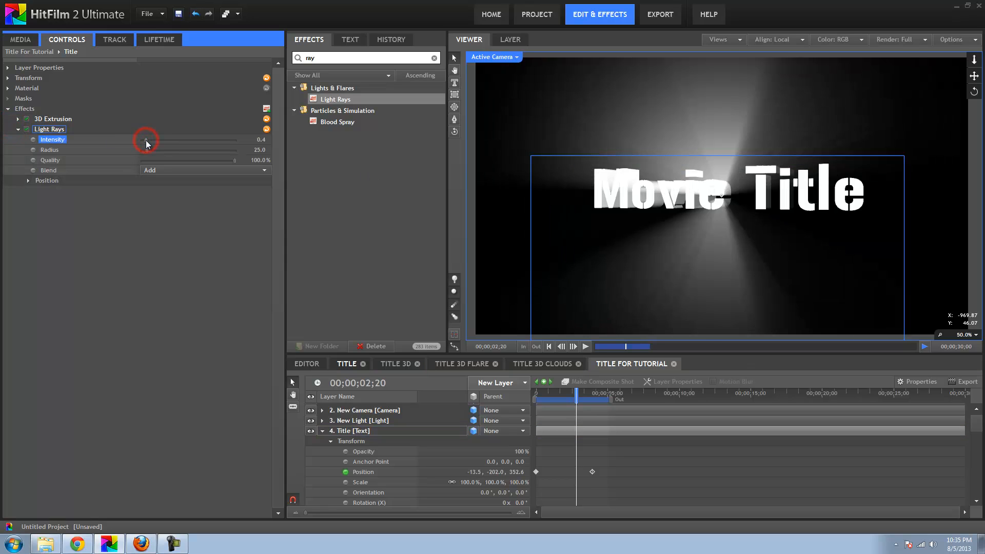
left_click(174, 150)
left_click(183, 149)
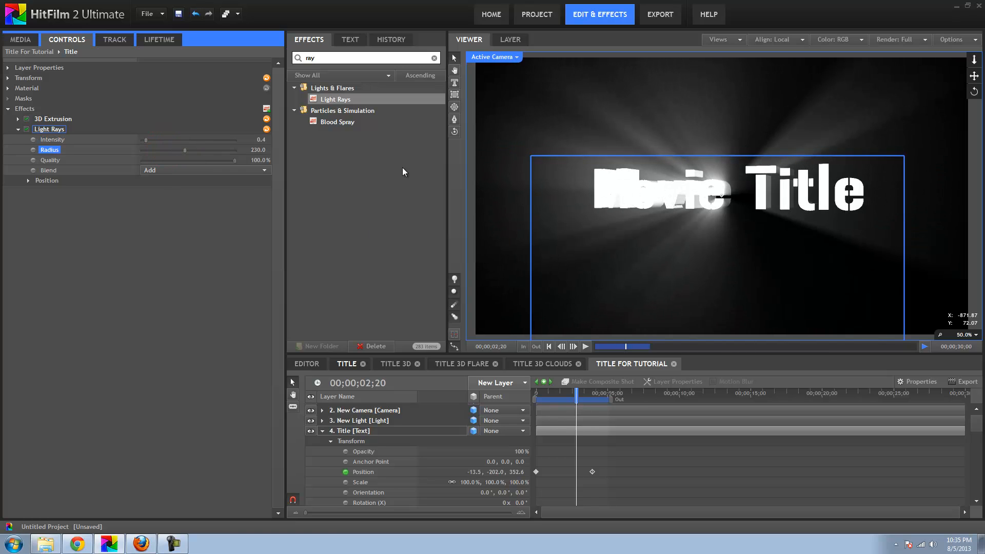
Change the title's Light Rays blend mode to Multiply and preview it at 00;00;04;21
left_click(162, 173)
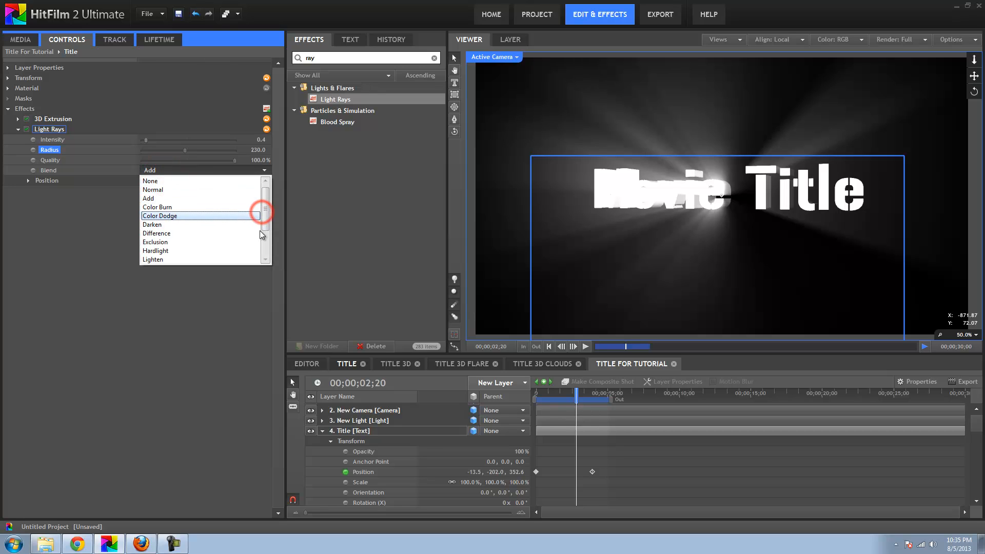
scroll(265, 213, "down", 2)
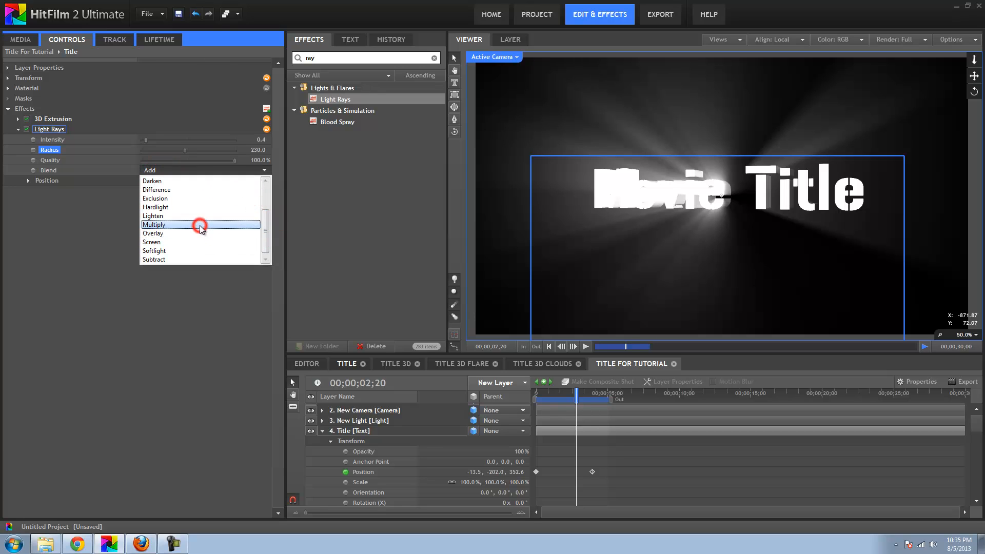
left_click(199, 225)
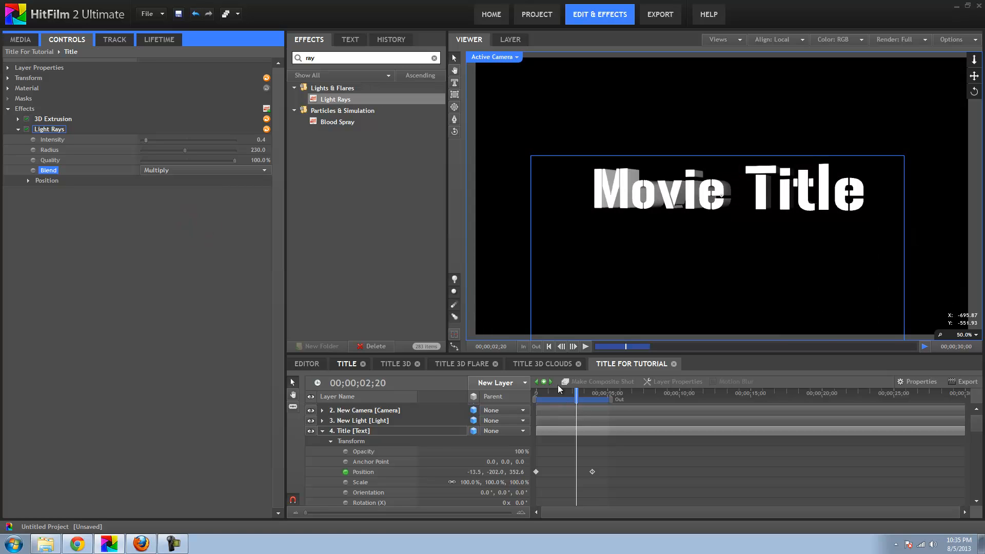
left_click(578, 396)
left_click_drag(583, 393, 600, 393)
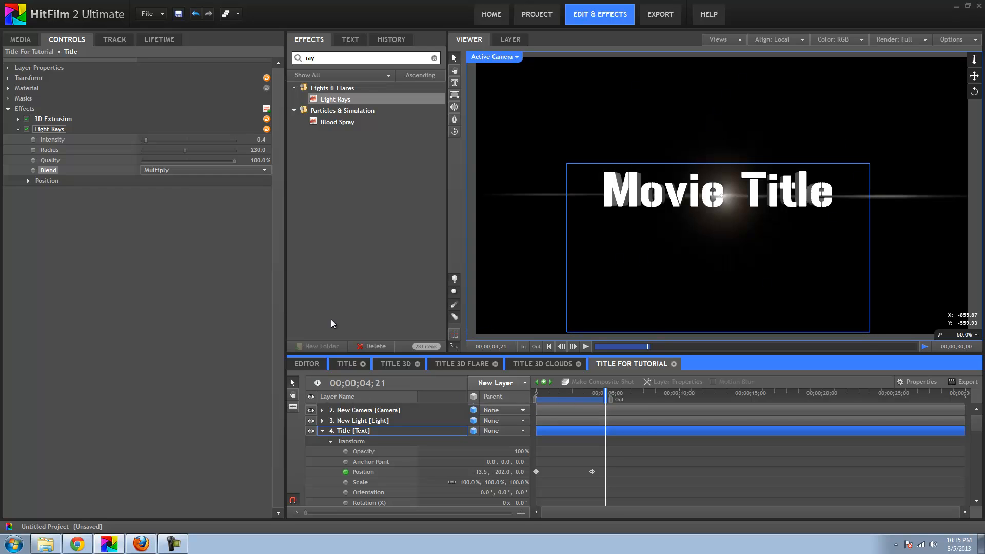
Disable the title's Light Rays and apply another Light Rays effect to the Flare plane layer
left_click(327, 99)
left_click(26, 129)
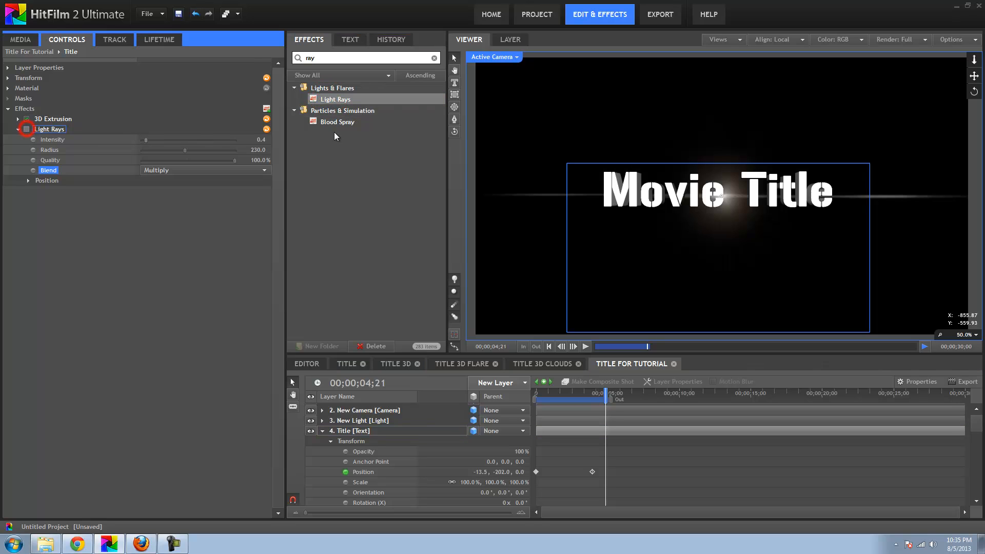
left_click_drag(334, 100, 304, 449)
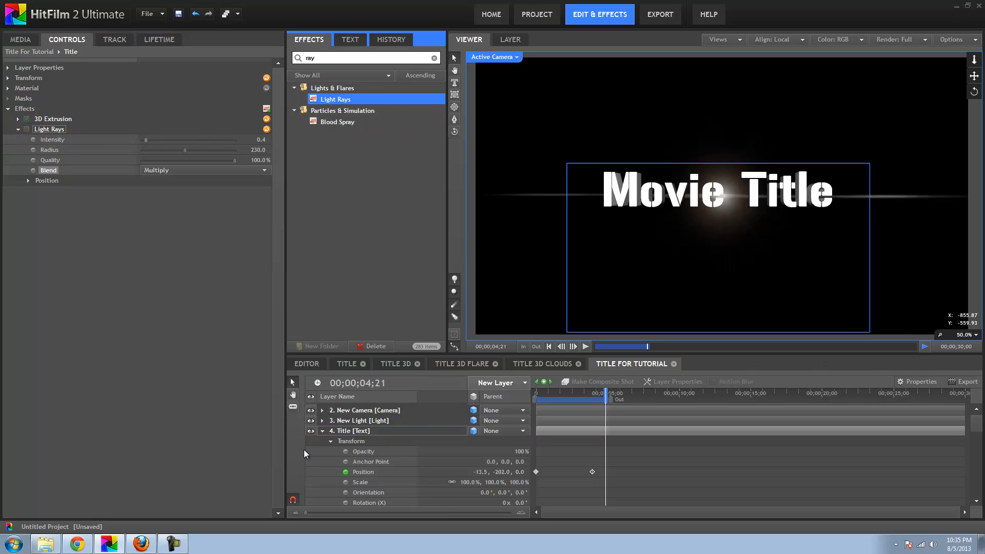
left_click(323, 431)
left_click(352, 441)
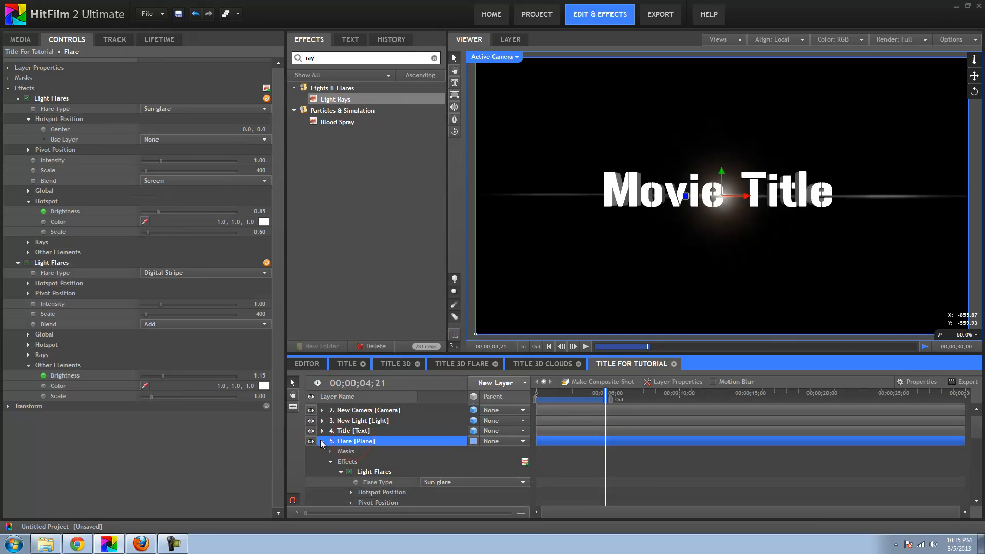
left_click(321, 441)
left_click_drag(346, 97, 353, 449)
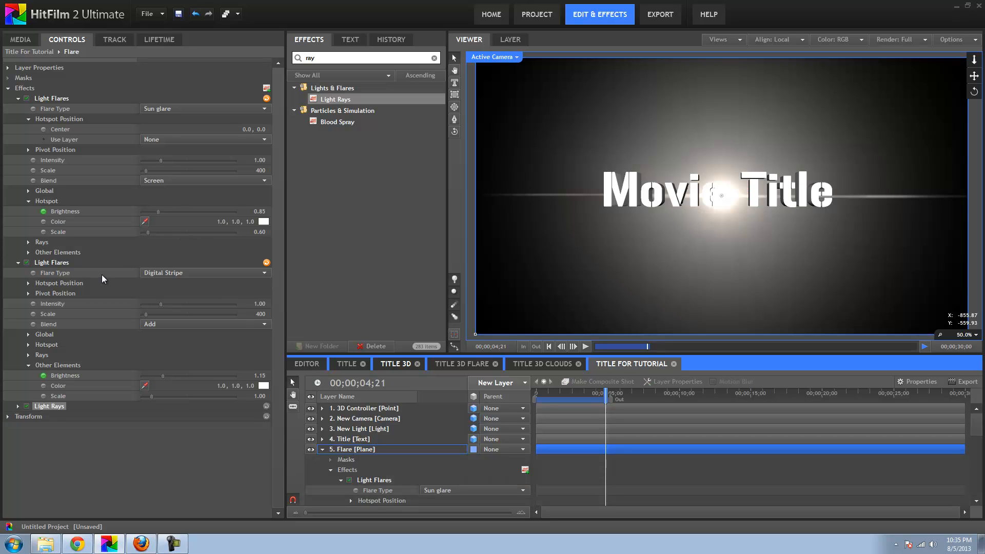
Re-enable Light Rays on the Title text layer and scrub the animation to 00;00;04;14
left_click(353, 440)
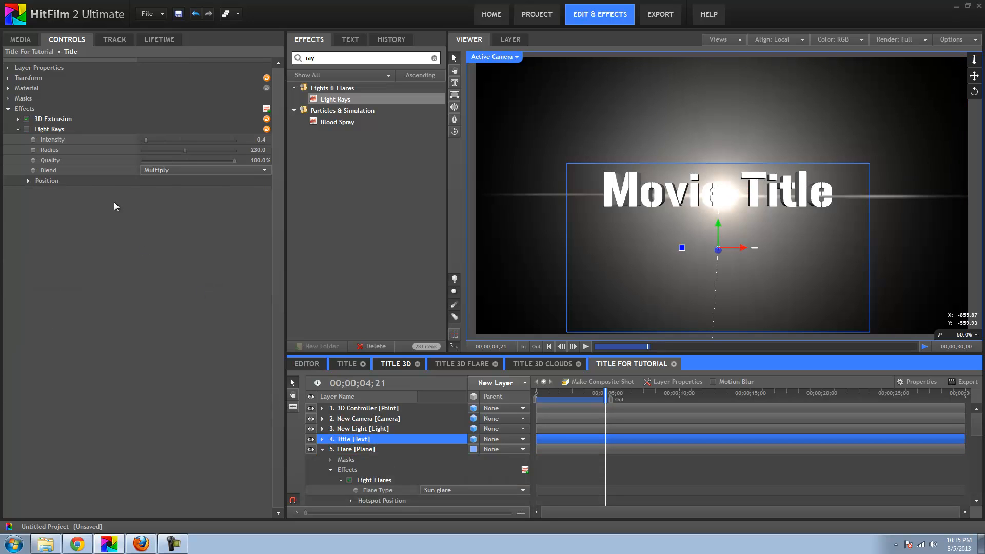
left_click(28, 129)
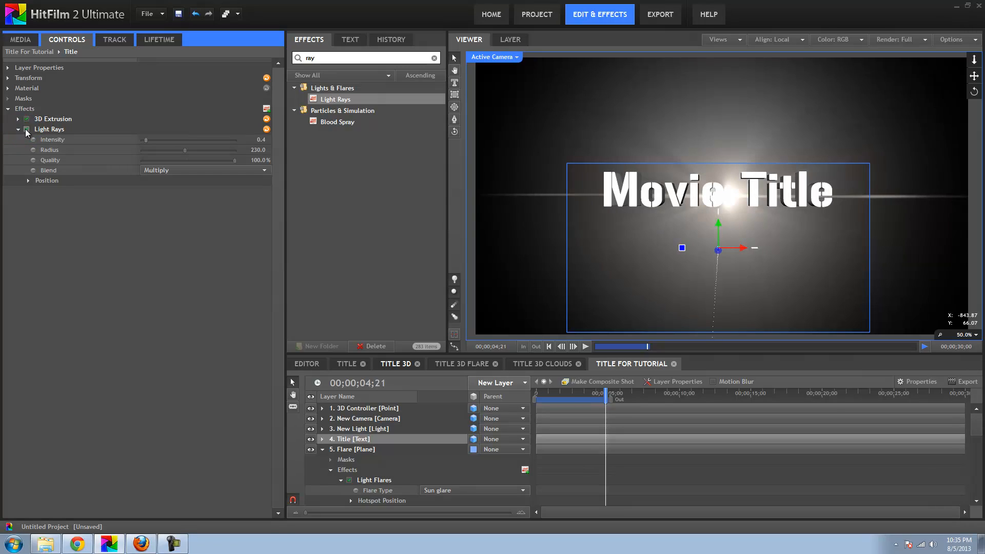
left_click_drag(580, 393, 603, 388)
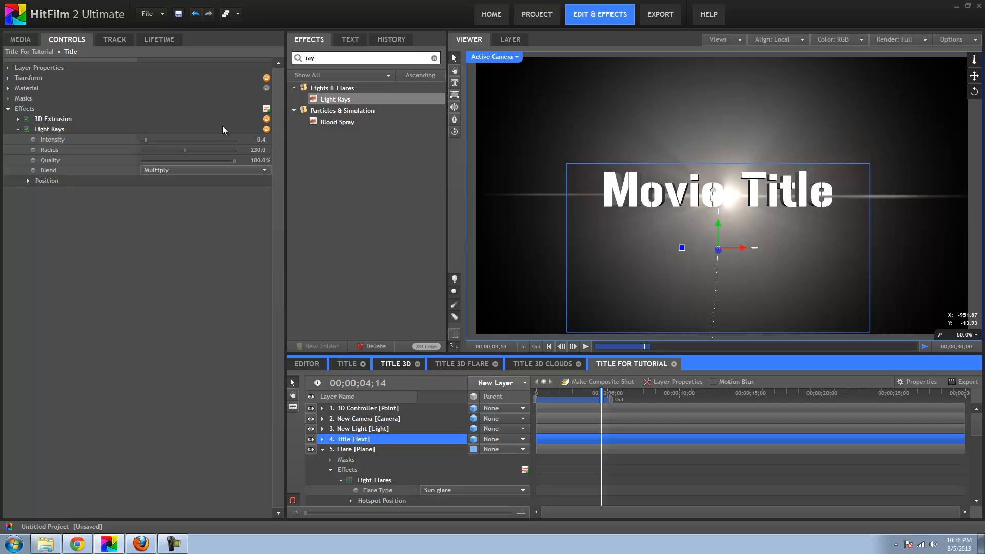
Set the title's Light Rays intensity to 1.3 and reduce the viewer's render quality to Half
left_click(153, 146)
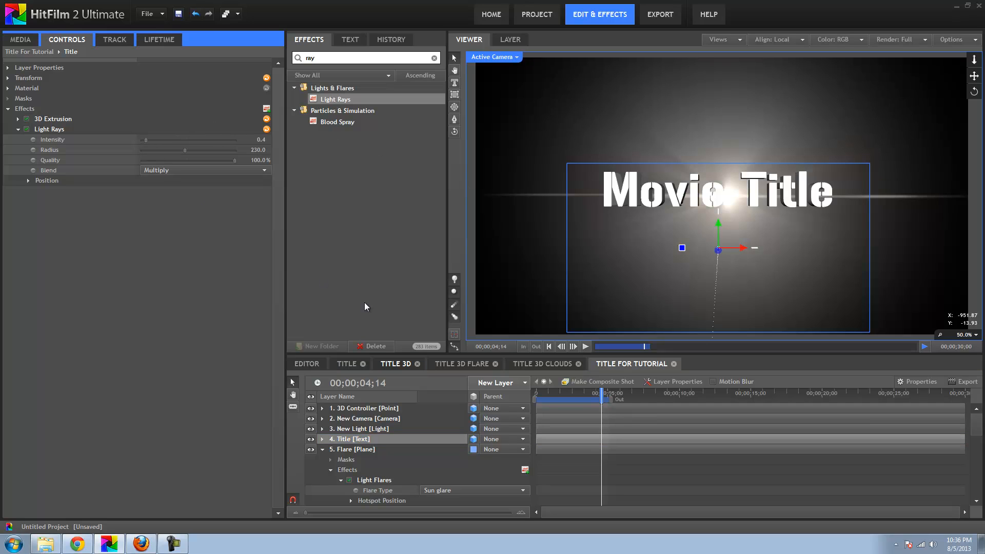
left_click(358, 442)
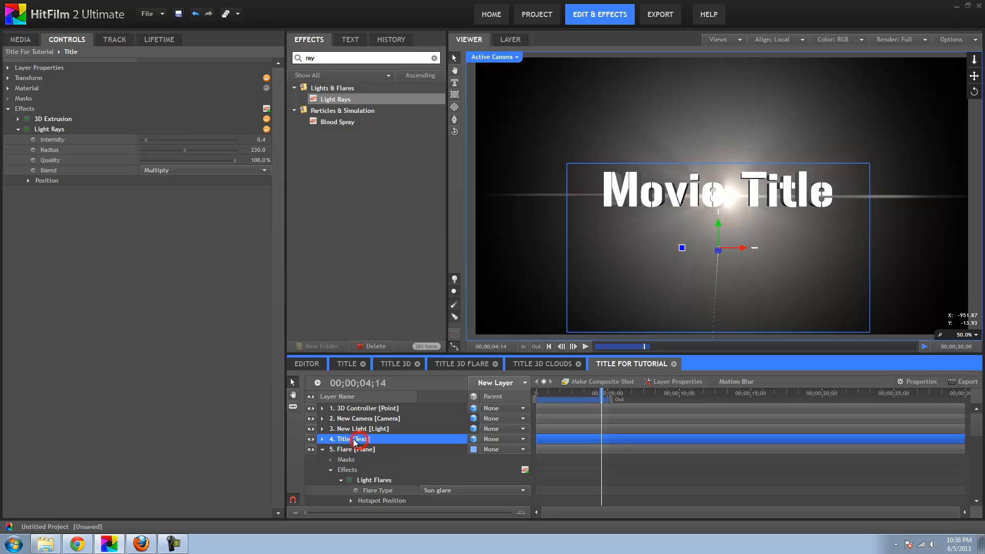
left_click(149, 139)
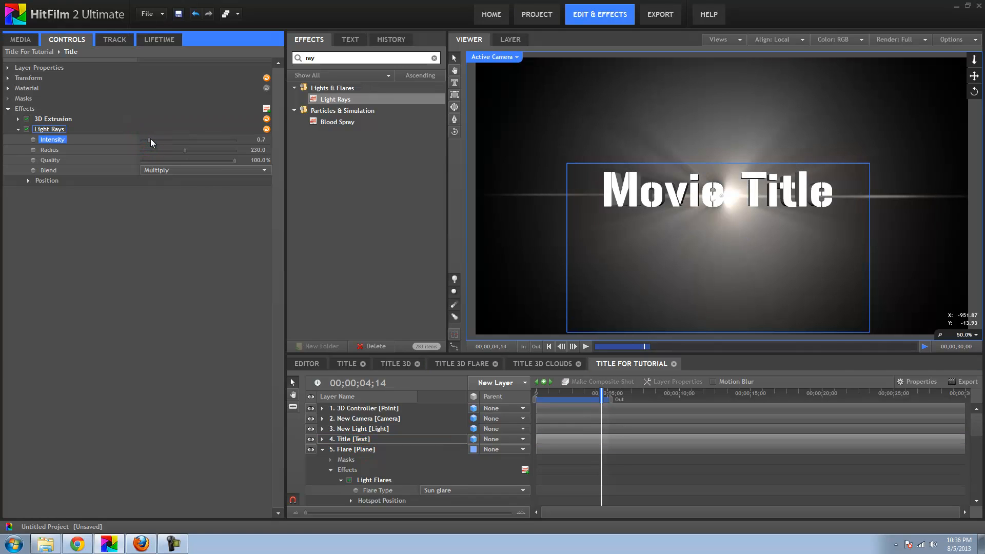
left_click(155, 139)
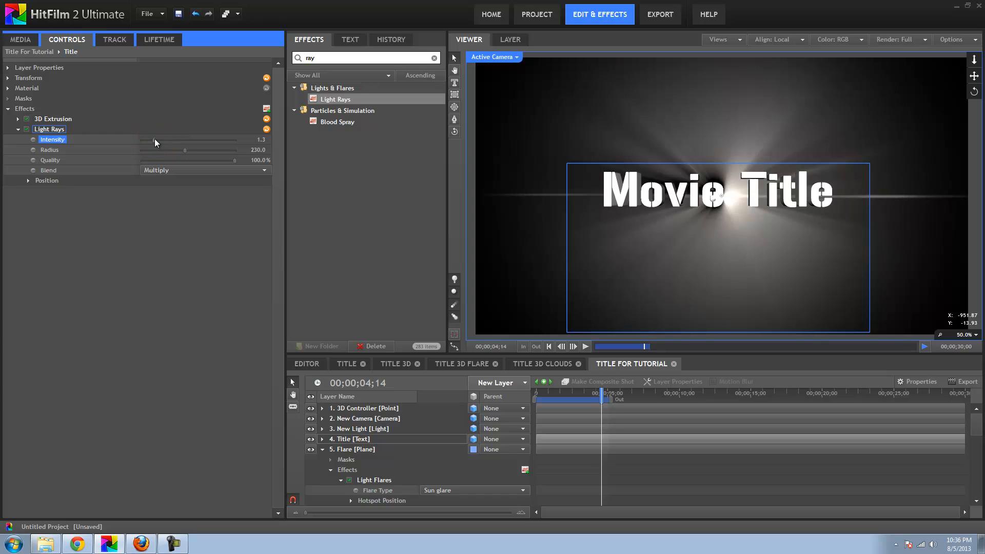
left_click(900, 40)
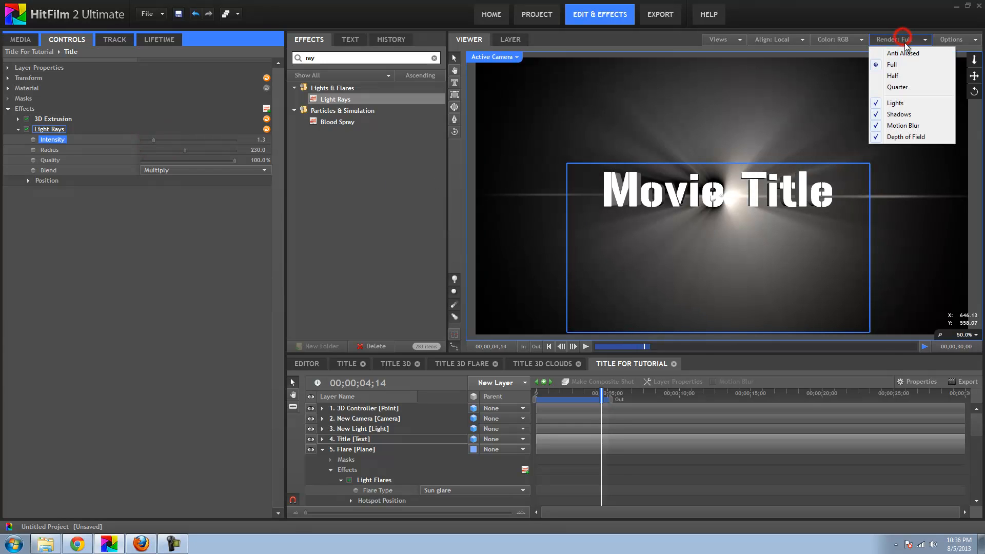
left_click(894, 76)
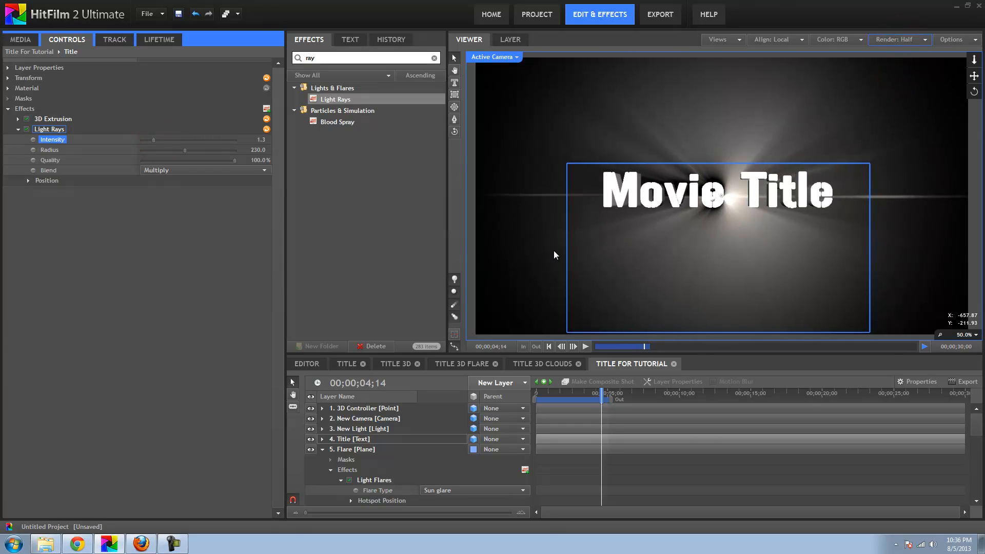
Preview the title animation, and set the Light Rays intensity on the Flare plane layer to 0.6
left_click_drag(565, 390, 601, 392)
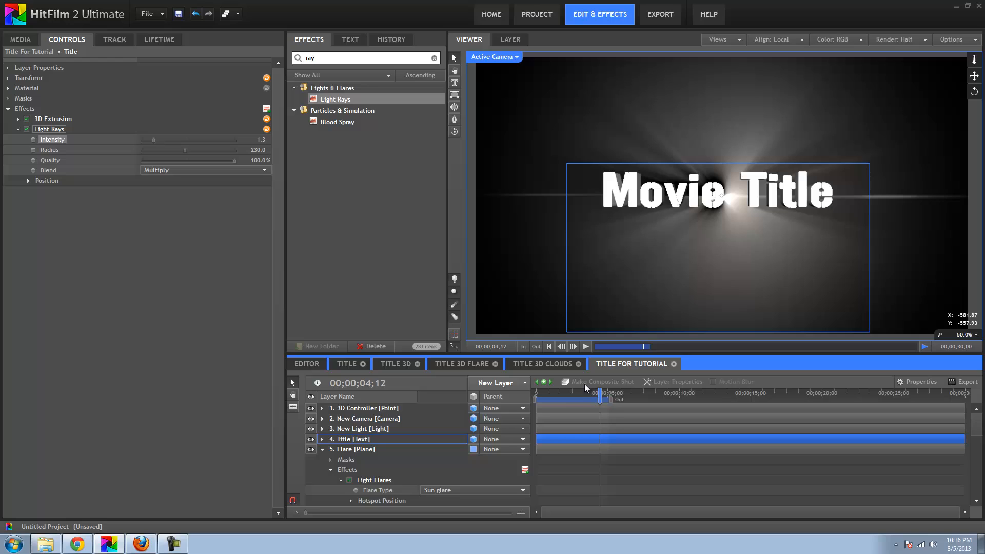
left_click(346, 451)
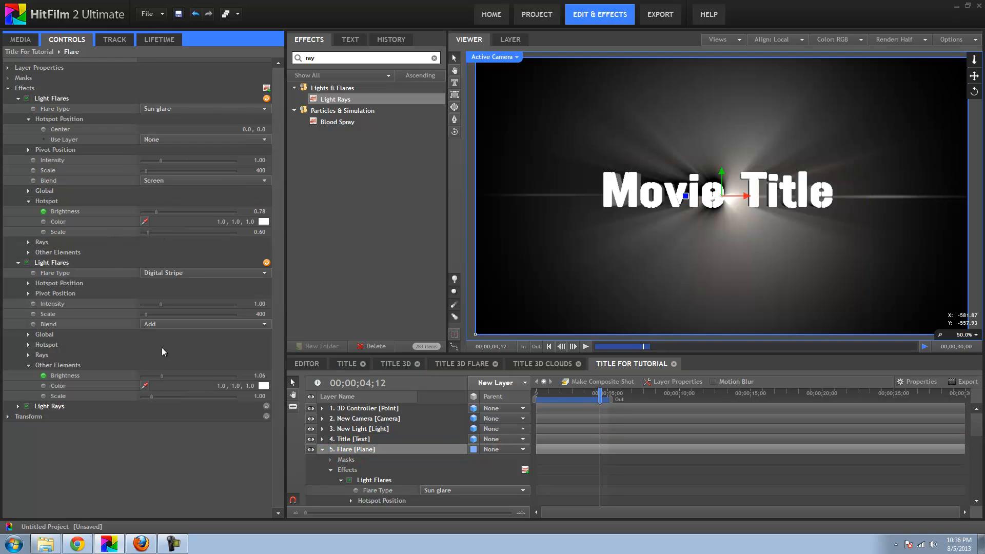
left_click(18, 407)
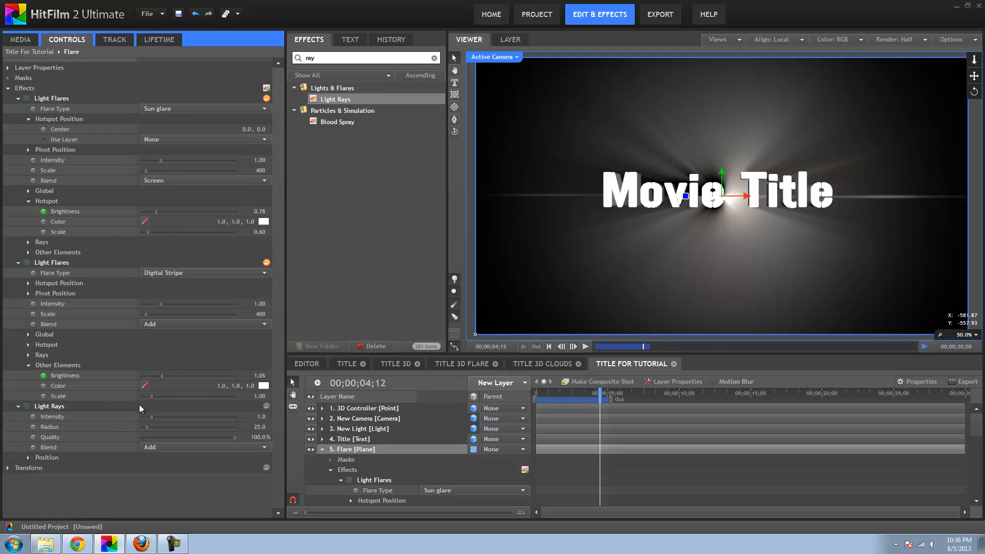
left_click(148, 417)
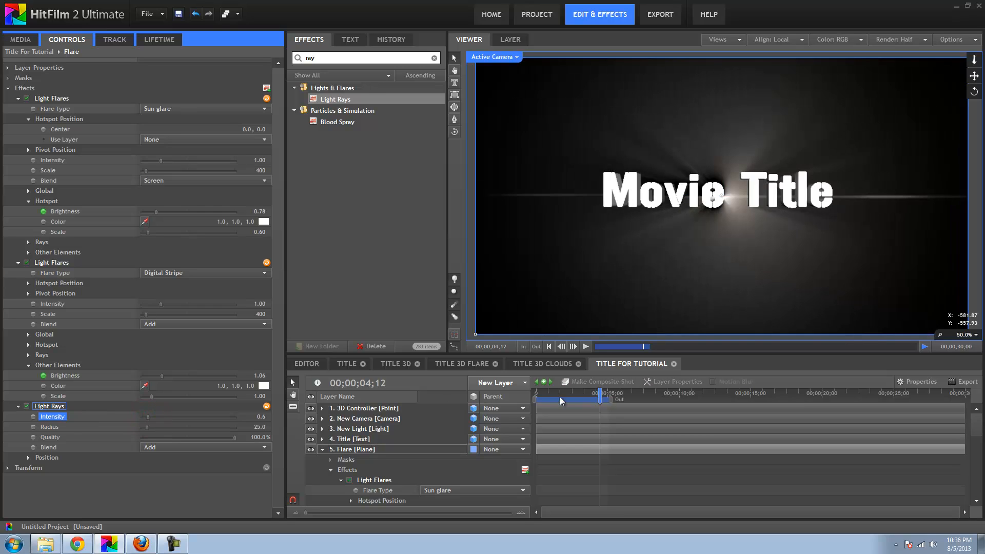
Keyframe the Flare layer's Light Rays intensity at 3.2 at 00;00;03;20 and 0.3 at 00;00;05;08, and preview the fade
mouse_move(598, 395)
left_mouse_down()
mouse_move(574, 393)
mouse_move(591, 394)
left_mouse_up()
left_click(32, 417)
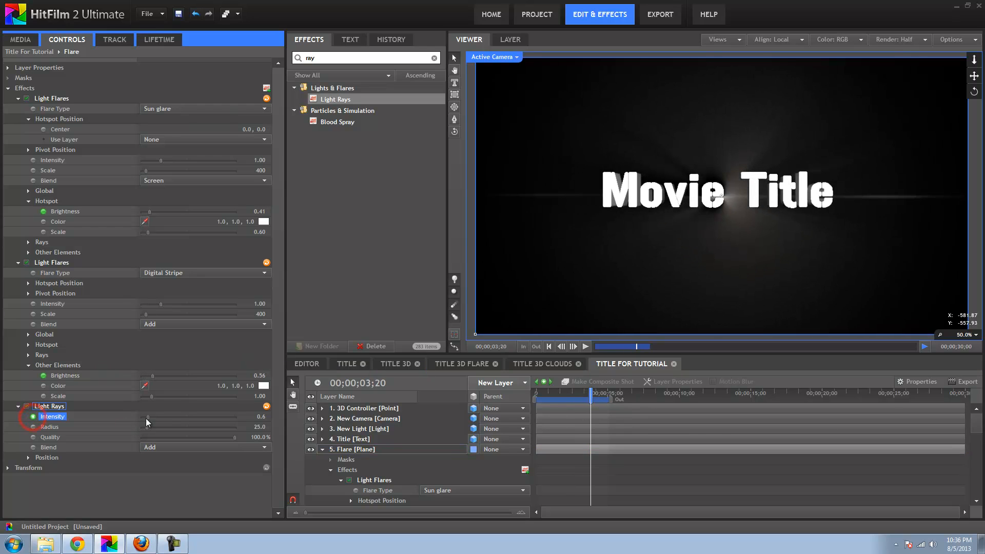
left_click_drag(149, 419, 175, 416)
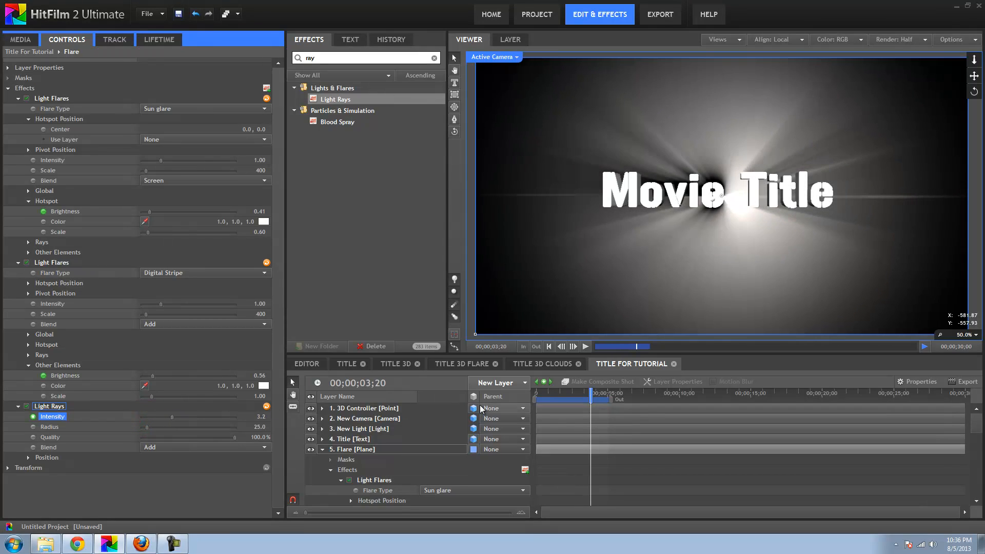
left_click_drag(590, 393, 612, 393)
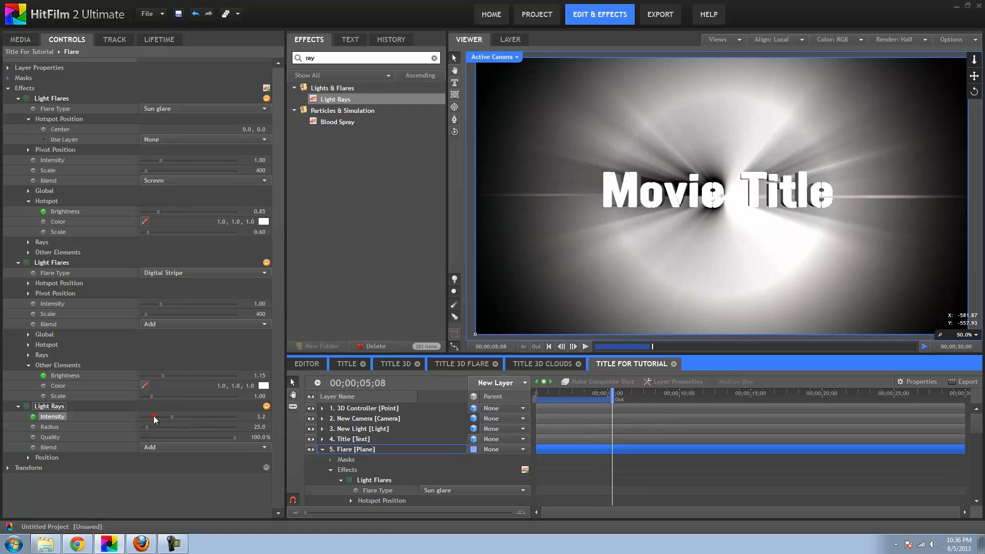
left_click_drag(153, 415, 144, 416)
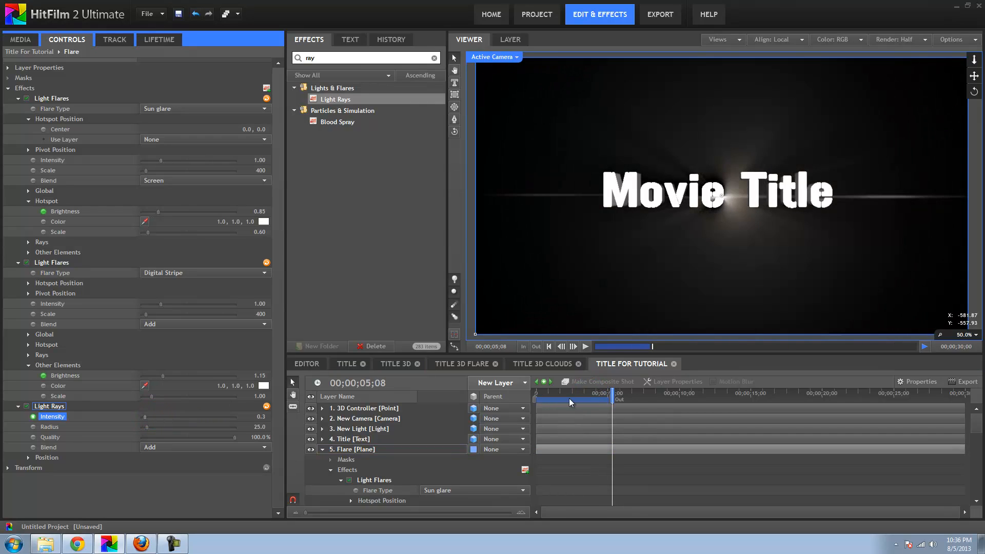
left_click_drag(568, 394, 609, 399)
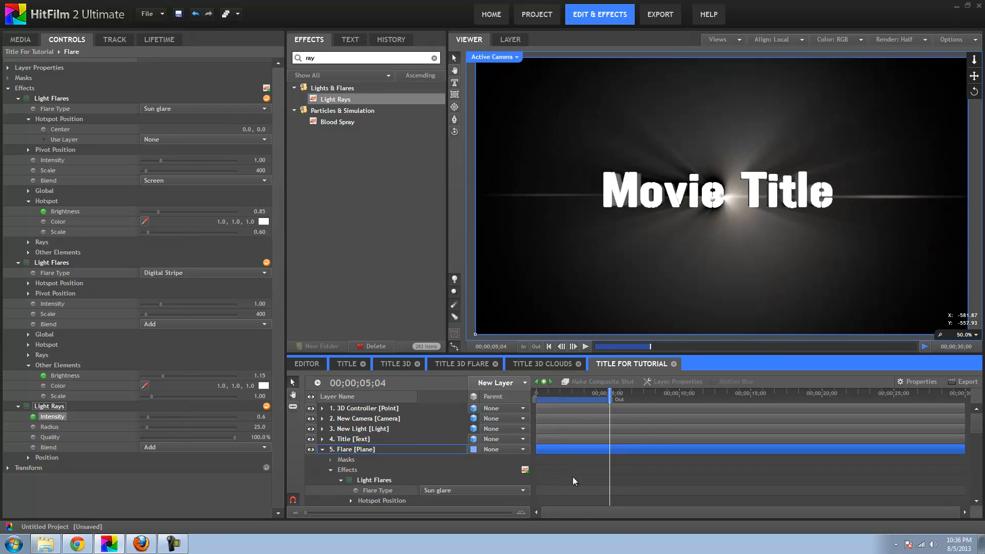
Set the last Light Rays intensity keyframe to Smooth In interpolation, shift it slightly earlier on the timeline, and preview the animation
scroll(573, 477, "down", 3)
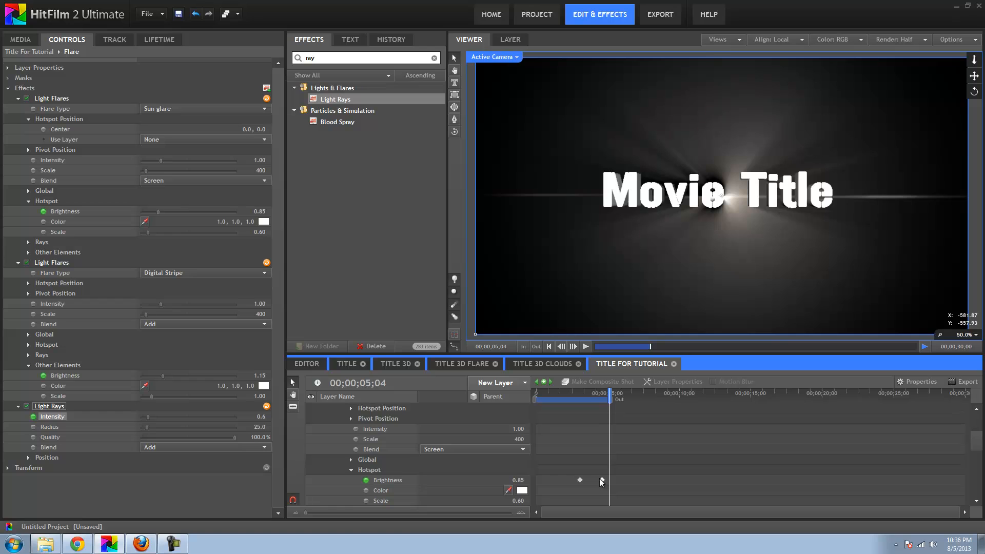
scroll(601, 477, "down", 3)
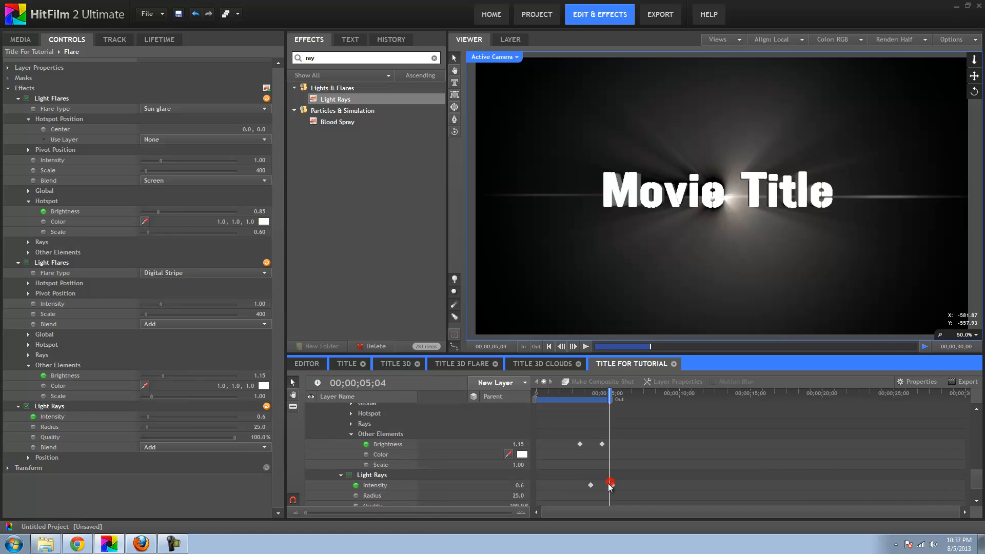
right_click(612, 485)
mouse_move(634, 548)
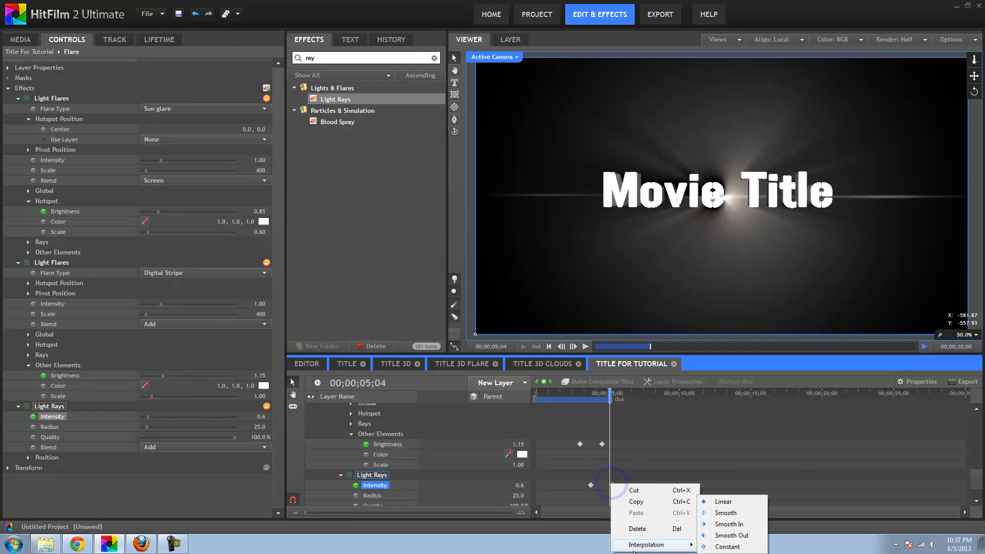
left_click(737, 524)
left_click_drag(611, 485, 606, 485)
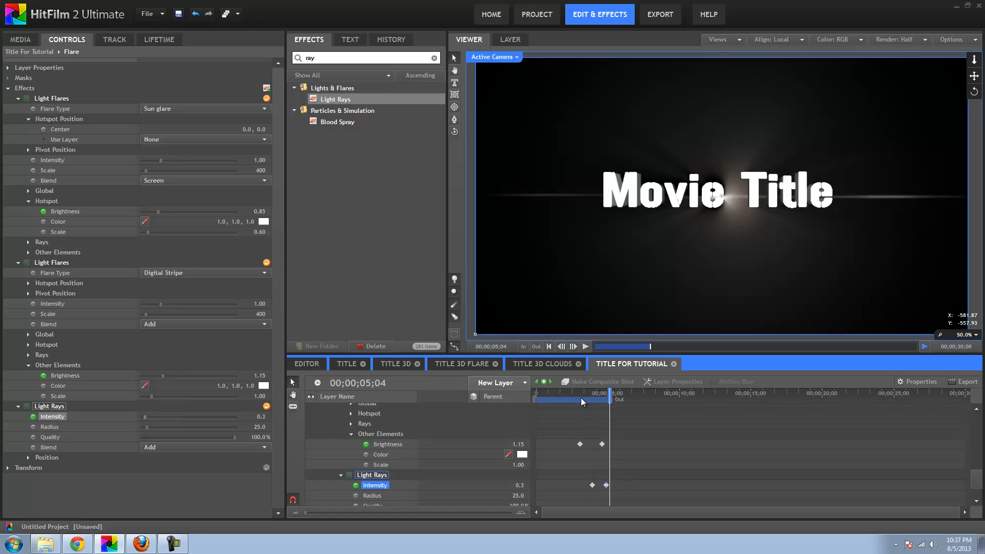
left_click_drag(568, 398, 618, 395)
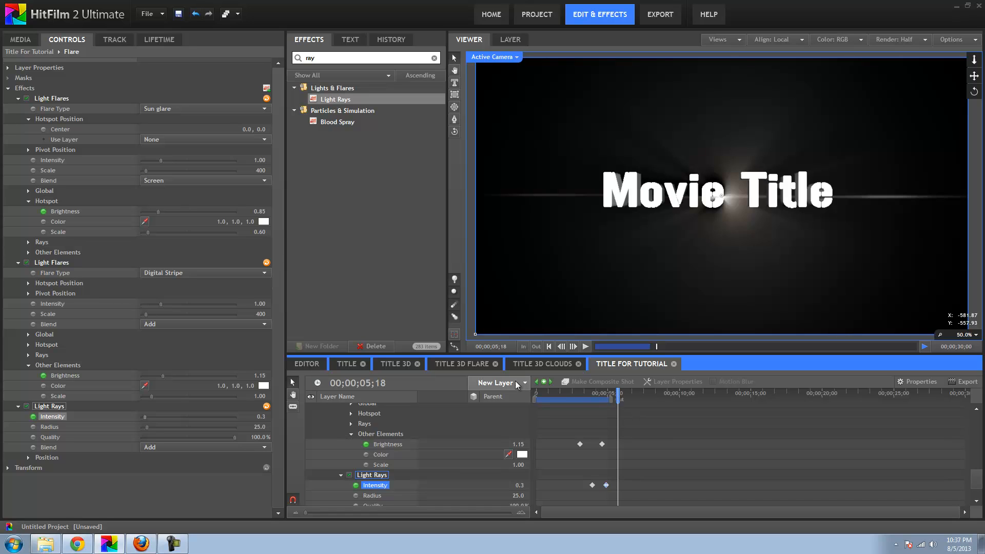
In the Title 3D Clouds composite shot, hide every layer except New Camera and Fluffy Cloud, and select the Fluffy Cloud particle simulator
left_click(538, 365)
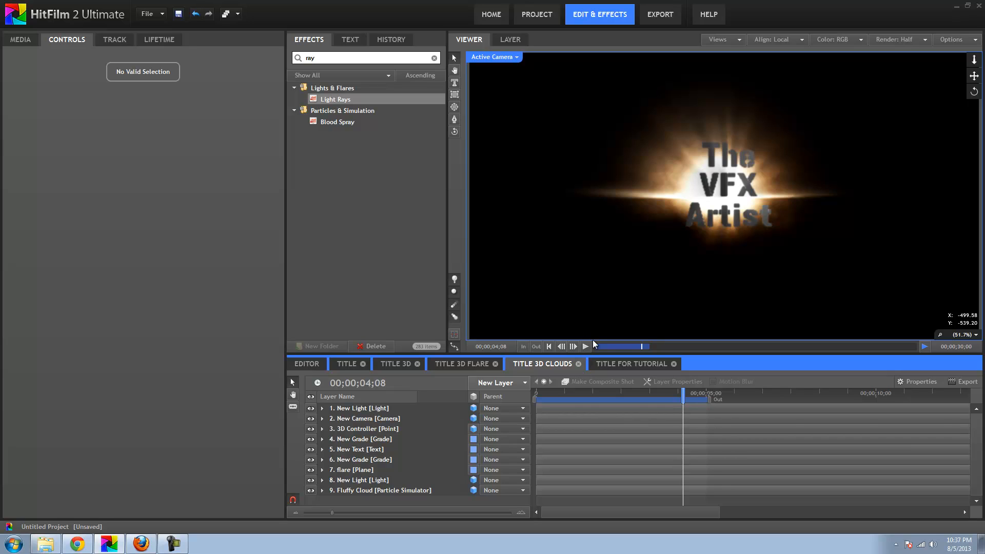
left_click(310, 480)
left_click(310, 470)
left_click(310, 459)
left_click(310, 449)
left_click(310, 439)
left_click(310, 428)
left_click(311, 418)
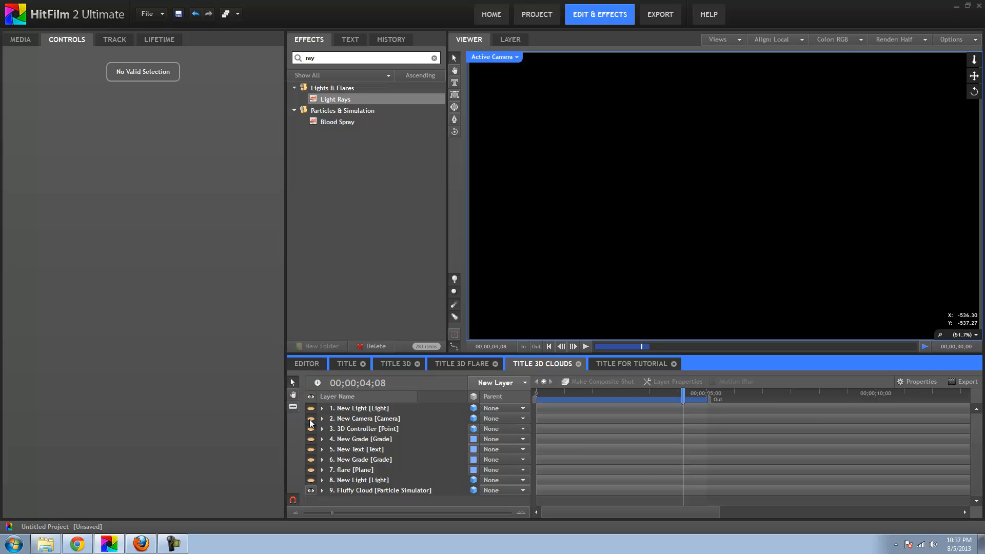
left_click(310, 420)
left_click(386, 490)
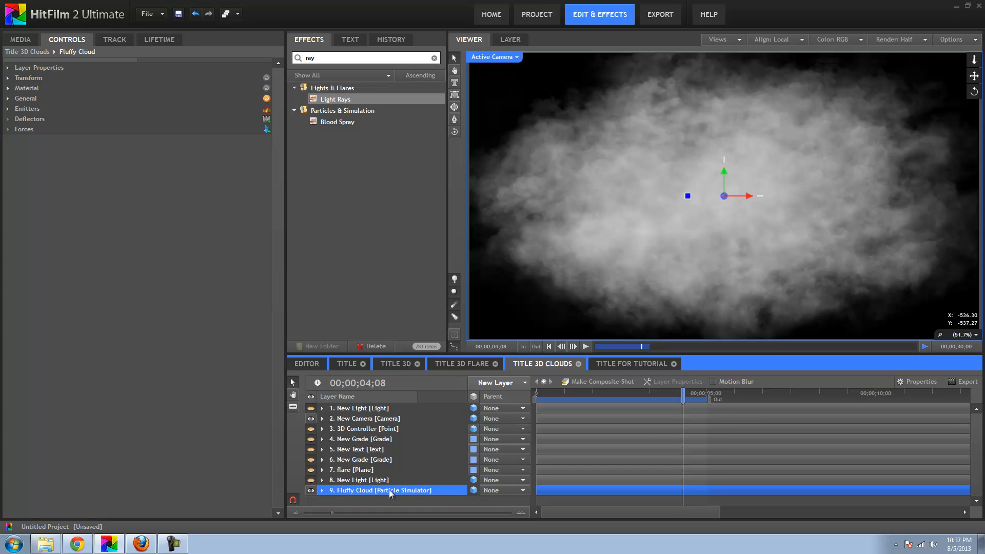
Show the New Light layer directly above Fluffy Cloud and compare the cloud with and without that light
left_click(310, 480)
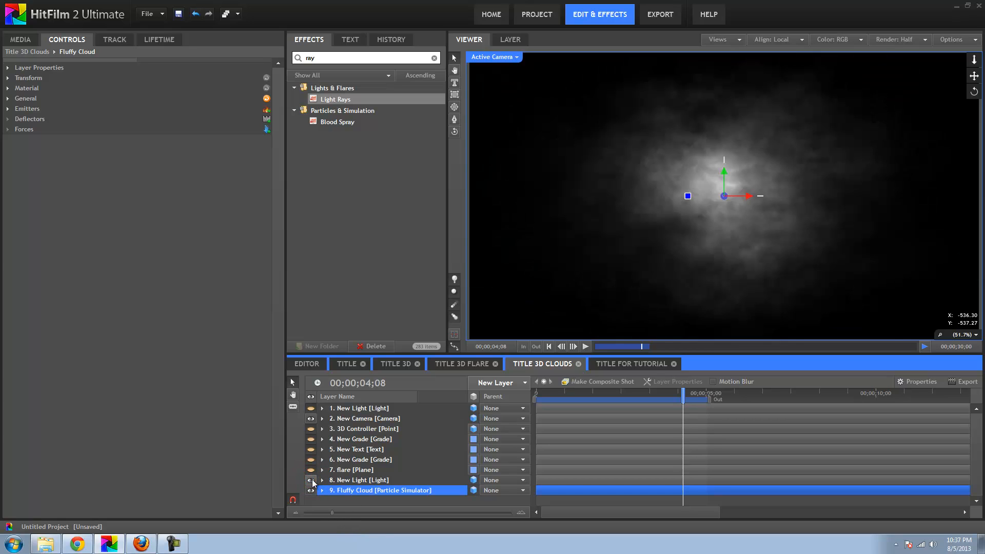
left_click(340, 480)
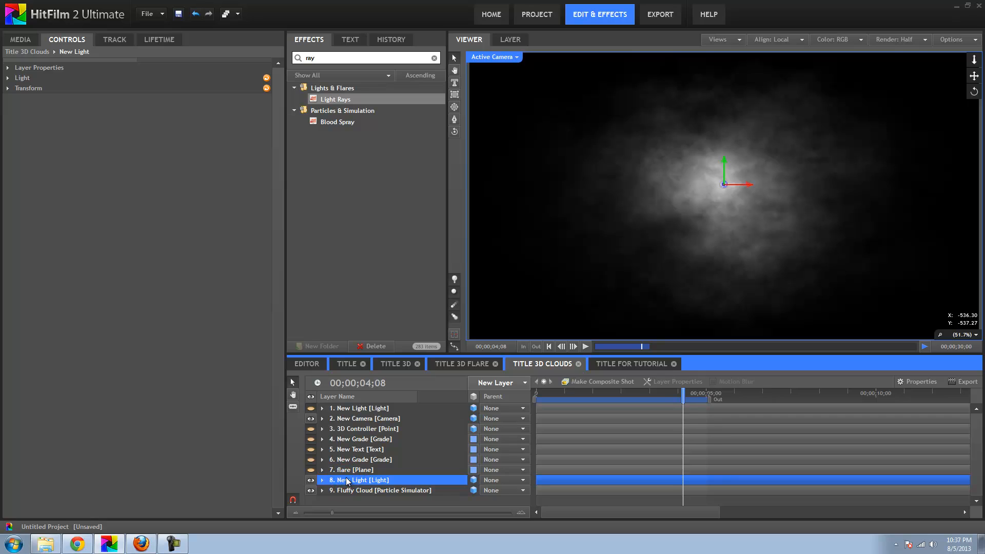
scroll(707, 160, "down", 1)
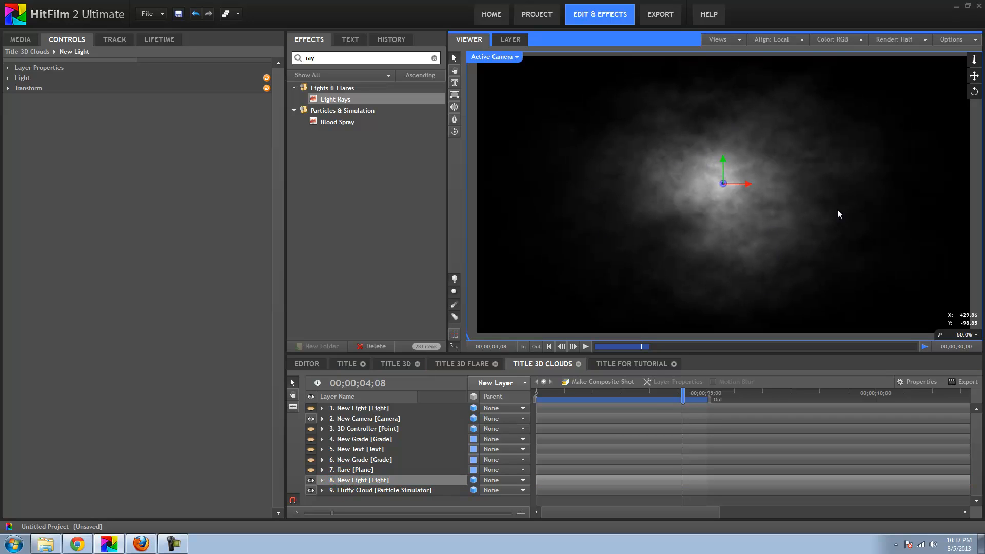
left_click(311, 481)
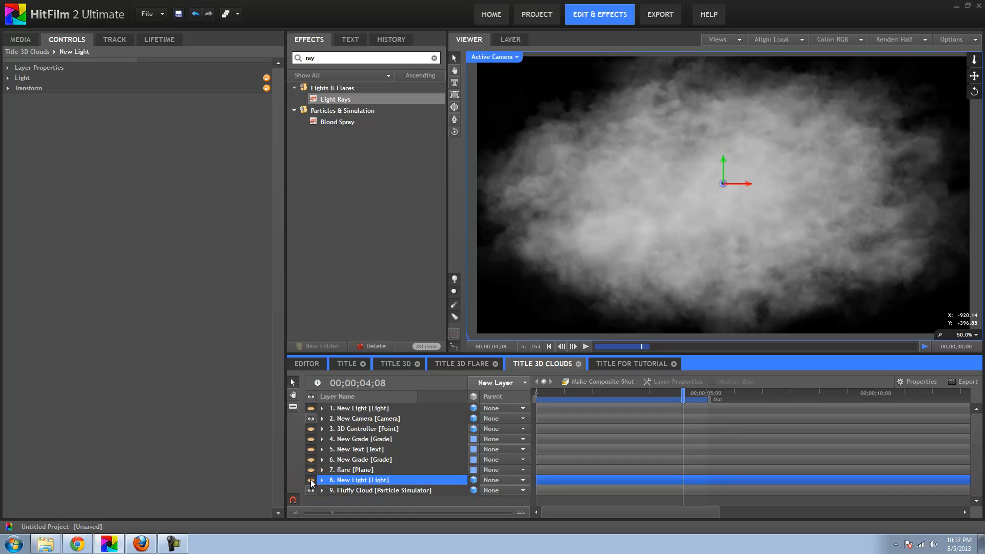
left_click(311, 481)
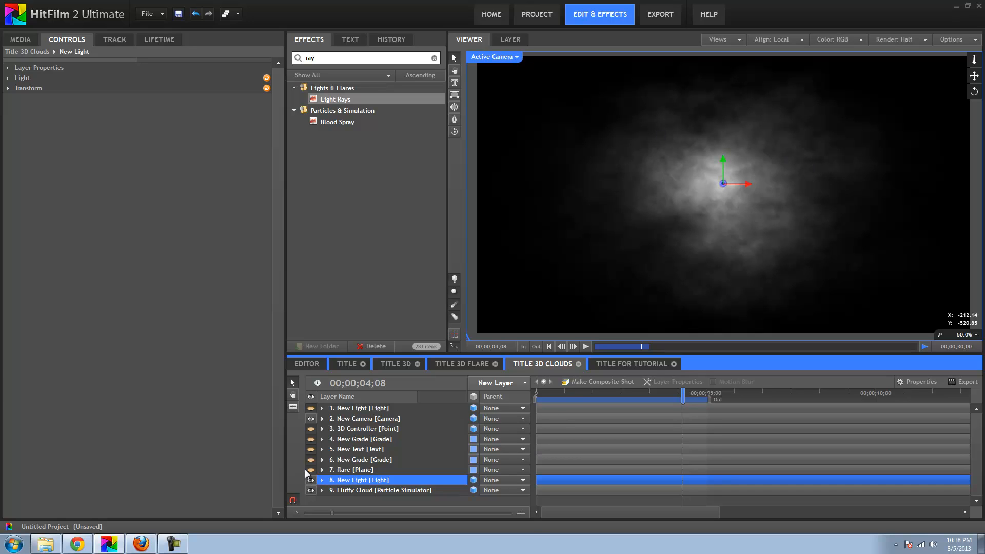
Select the flare plane layer and turn its visibility on over the lit cloud
left_click(311, 470)
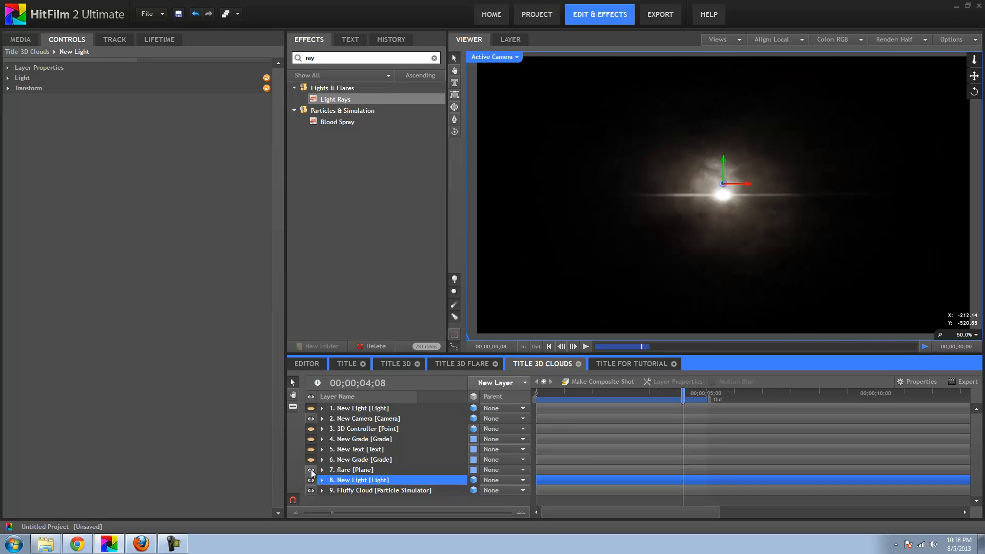
left_click(311, 470)
left_click(342, 470)
left_click(311, 470)
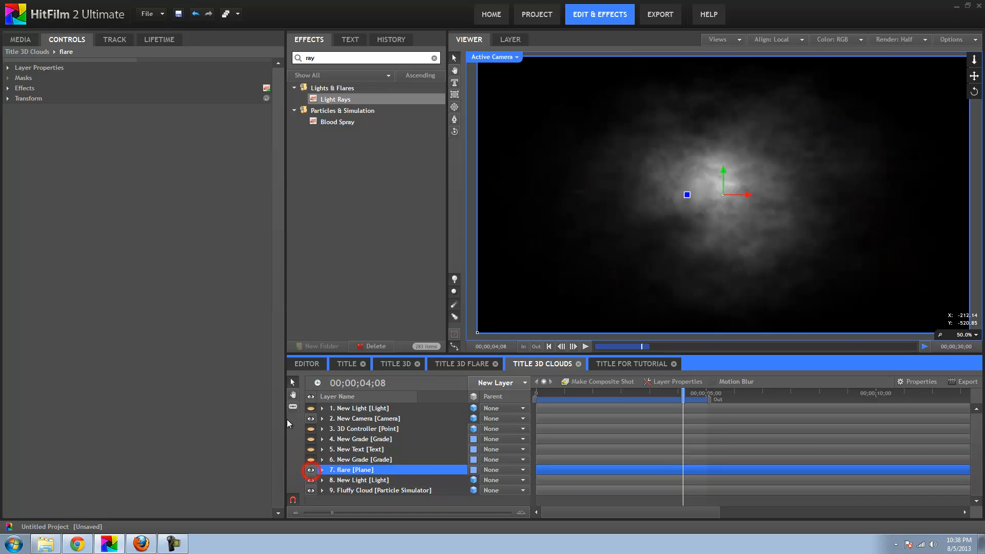
Try the Add blend mode on the flare layer, and restore its blend mode to Overlay
left_click(14, 66)
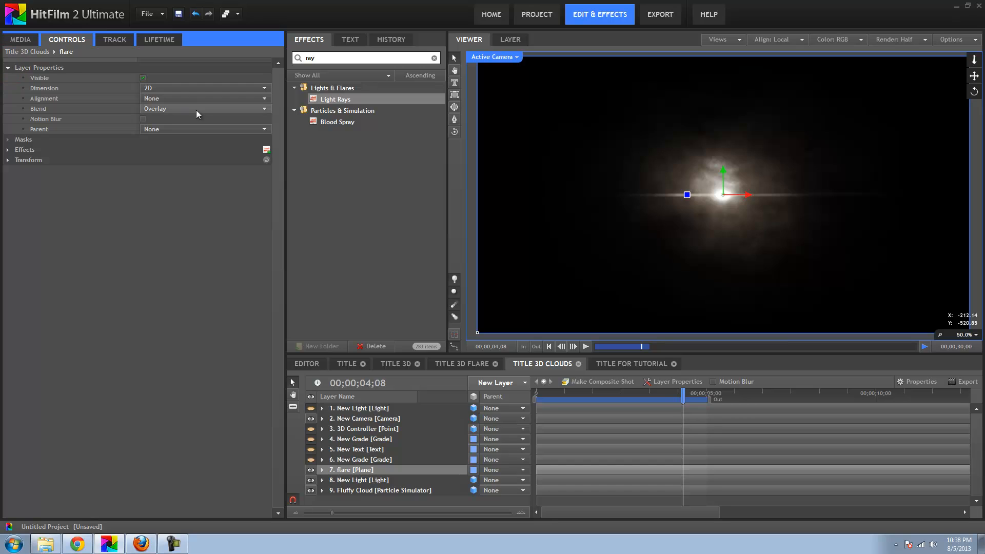
left_click(196, 110)
scroll(183, 152, "up", 3)
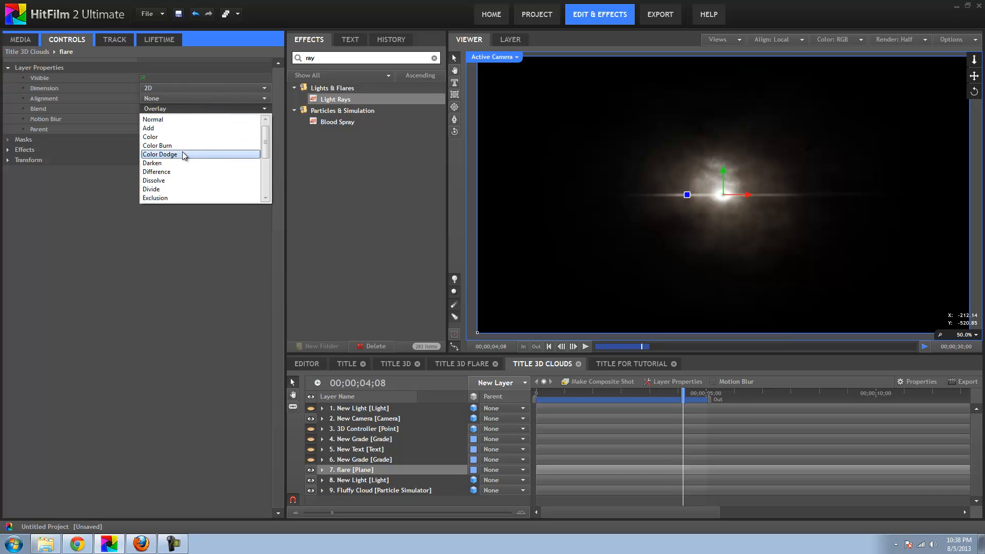
left_click(175, 129)
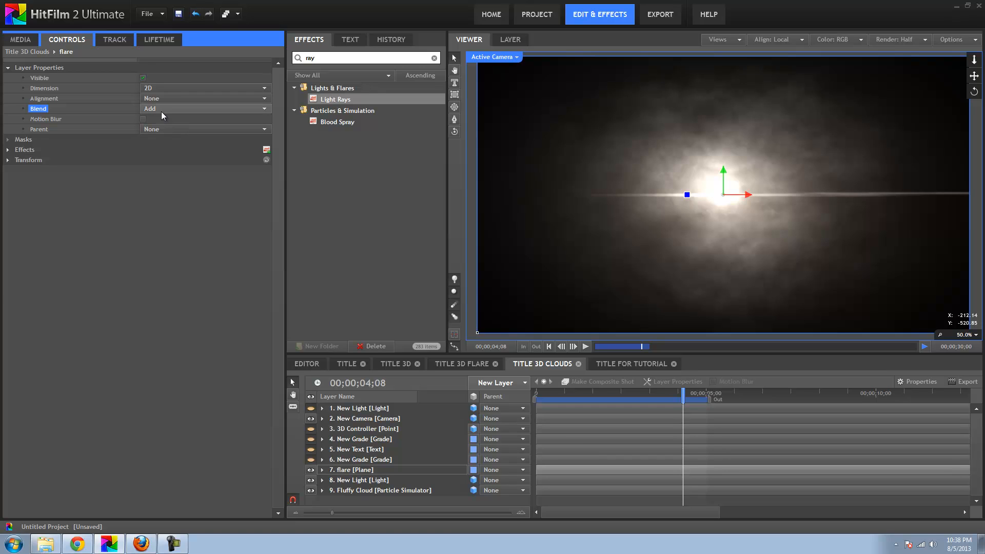
left_click(184, 109)
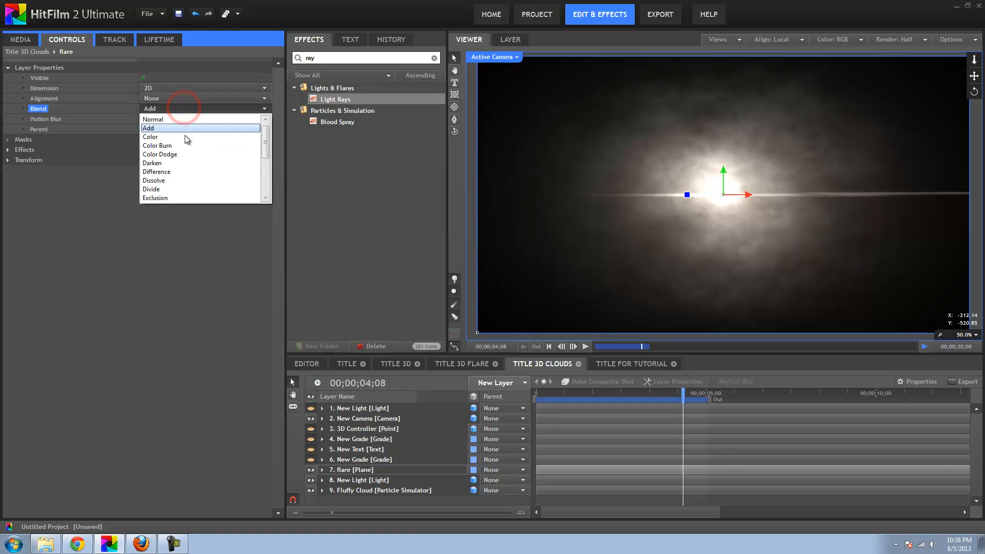
scroll(193, 162, "down", 2)
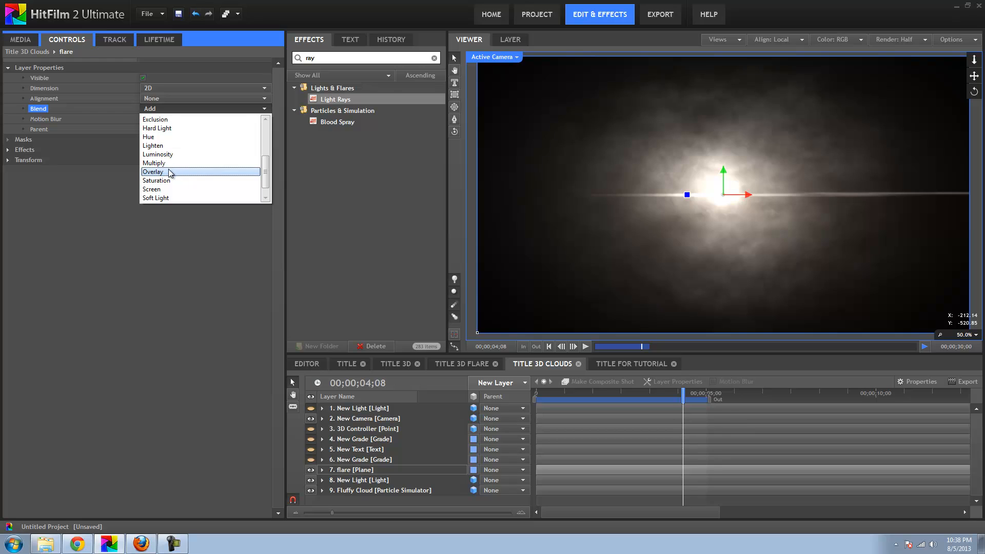
left_click(169, 172)
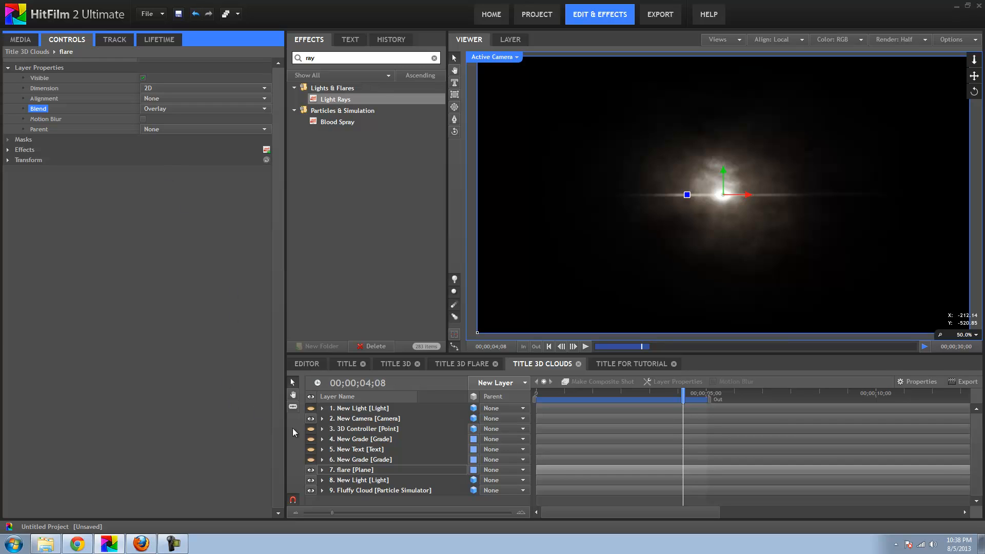
Show the New Grade layer directly above the flare plane and select it
left_click(311, 460)
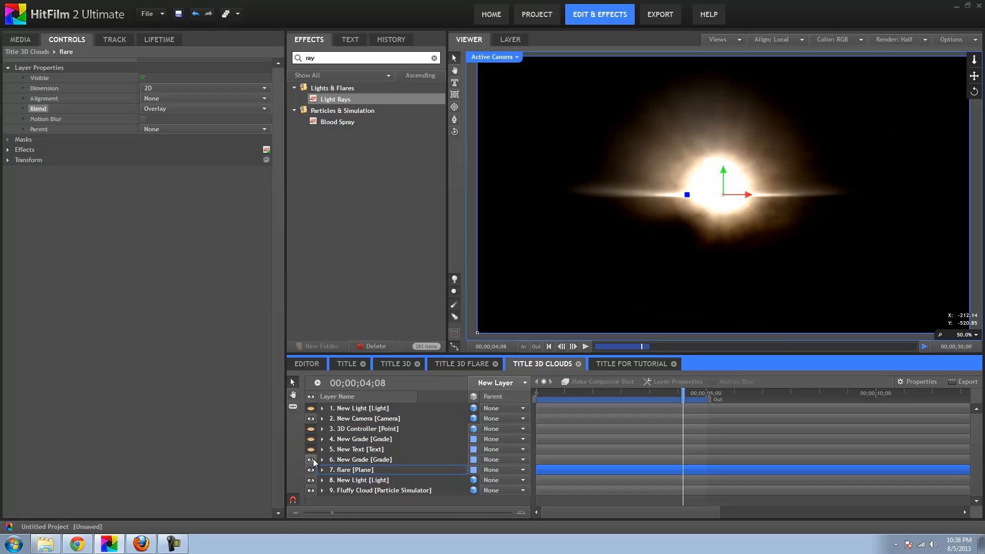
left_click(345, 460)
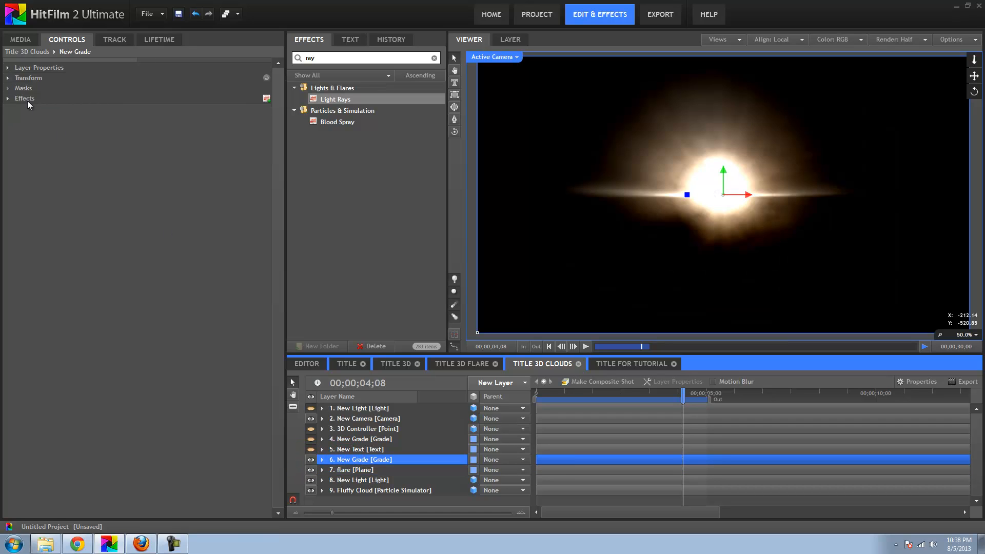
left_click(361, 469)
left_click(362, 480)
left_click(358, 461)
List the effects on this New Grade layer and disable its Light Rays effect
left_click(8, 100)
left_click(8, 99)
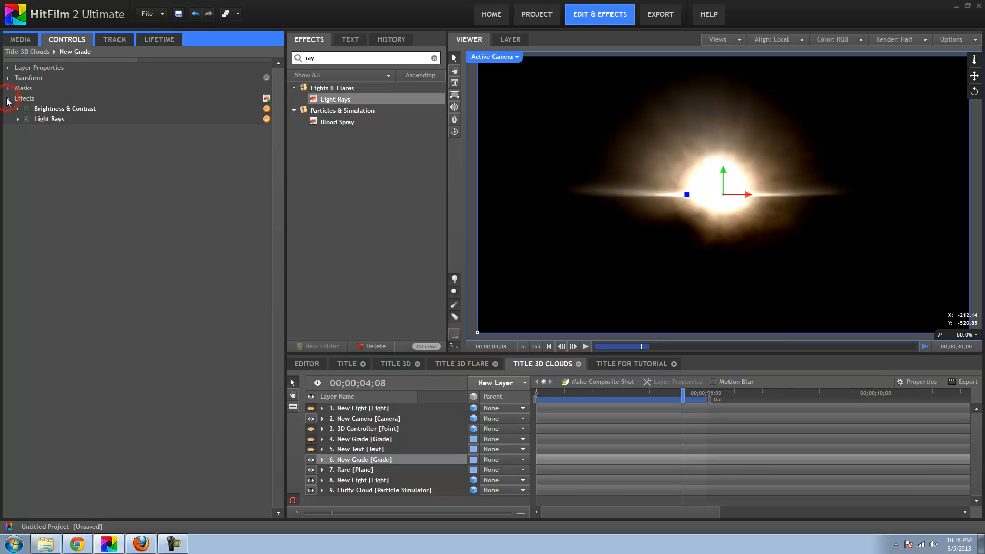
left_click(75, 110)
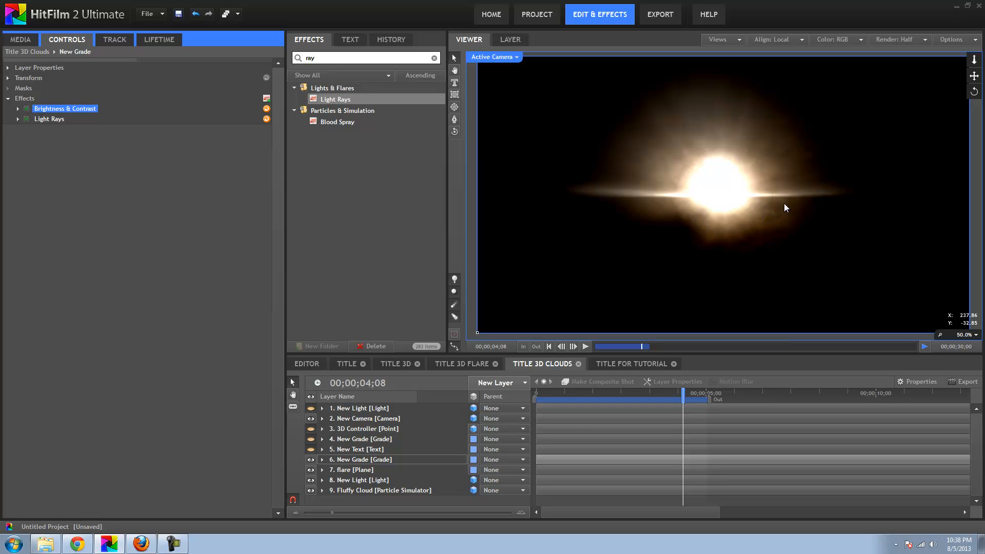
left_click(26, 119)
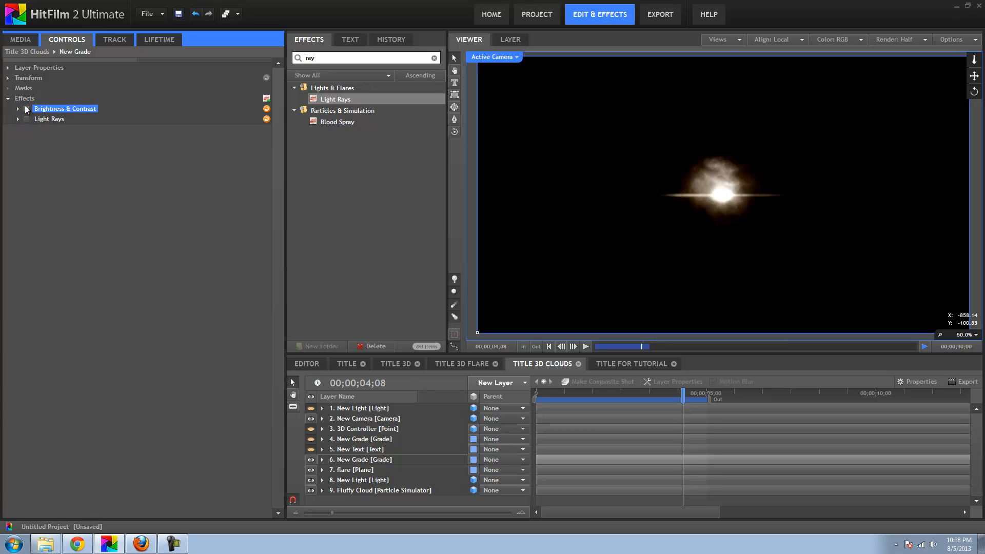
Enable the Brightness & Contrast and Light Rays effects on the New Grade layer above the flare, expanding the Brightness & Contrast settings
left_click(26, 109)
left_click(26, 109)
left_click(18, 109)
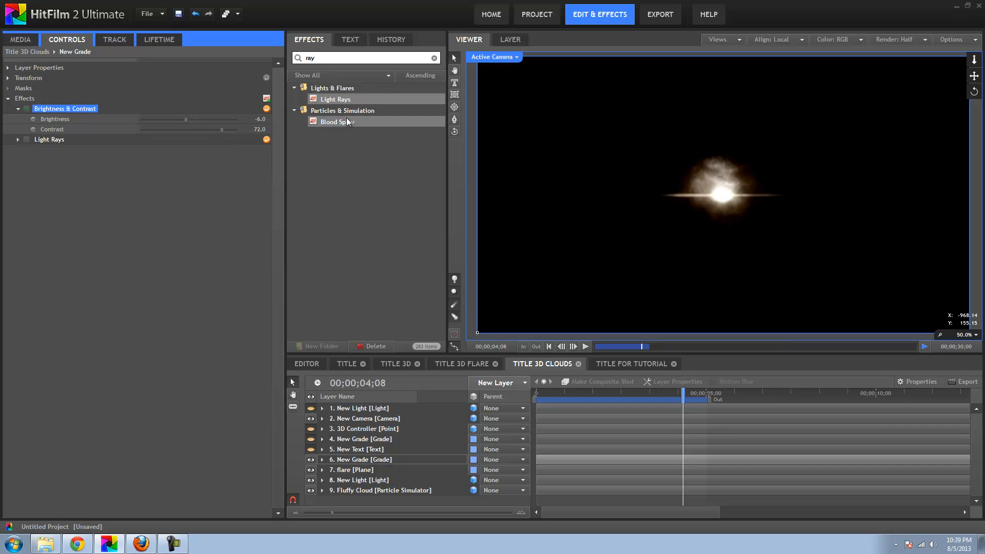
left_click(27, 140)
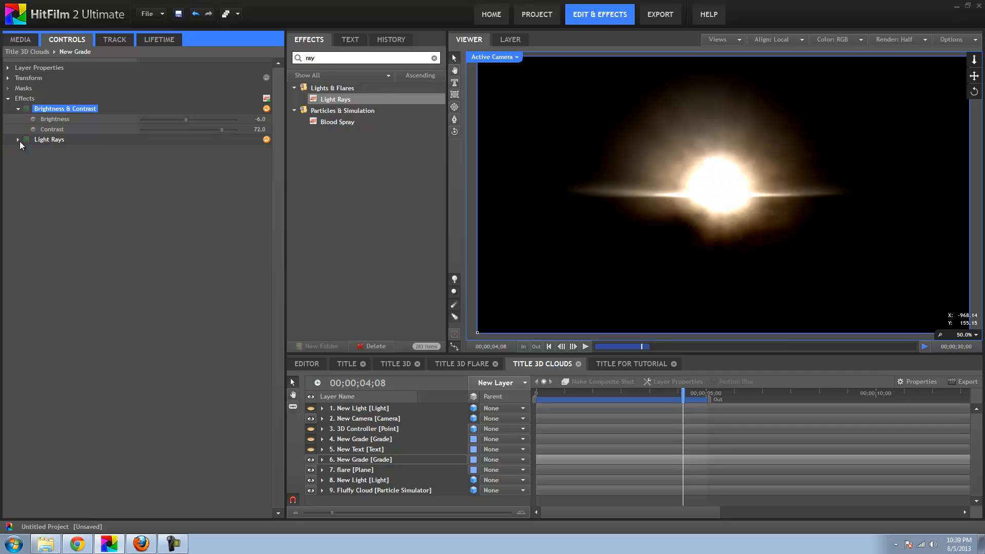
Expand this grade layer's Light Rays and Position settings and move the rays' center to about -8.1, 9.1 over the flare
left_click(19, 140)
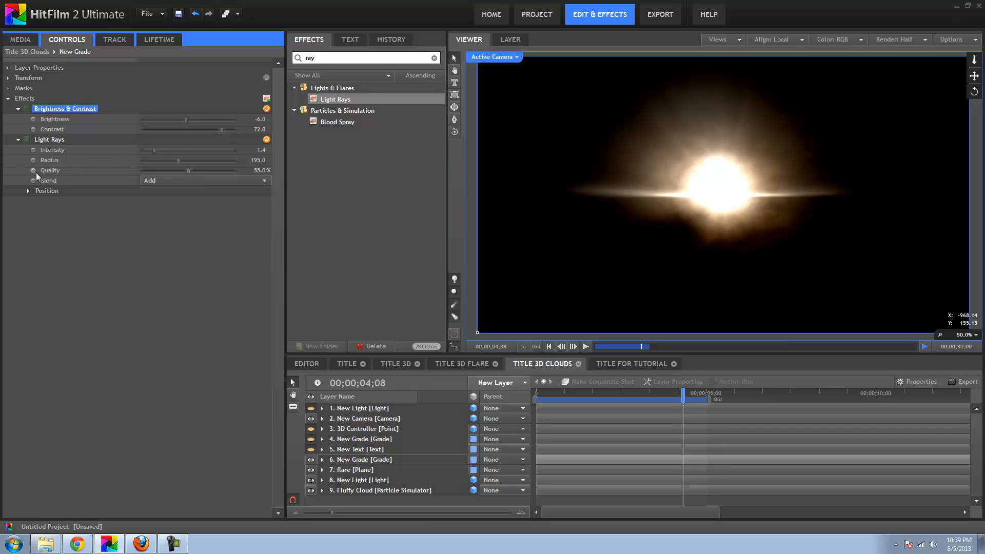
left_click(27, 190)
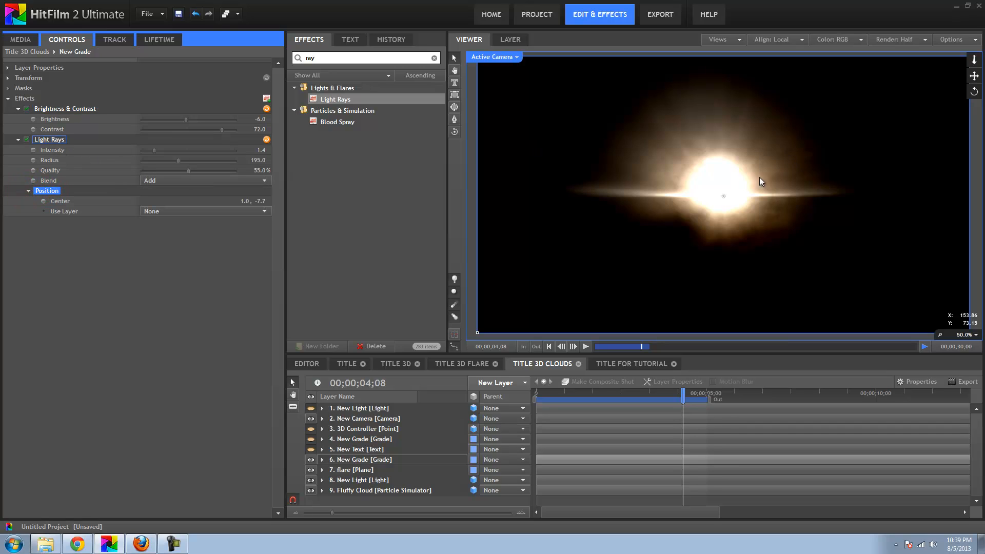
mouse_move(726, 195)
left_mouse_down()
mouse_move(713, 186)
mouse_move(706, 196)
mouse_move(716, 202)
mouse_move(722, 192)
left_mouse_up()
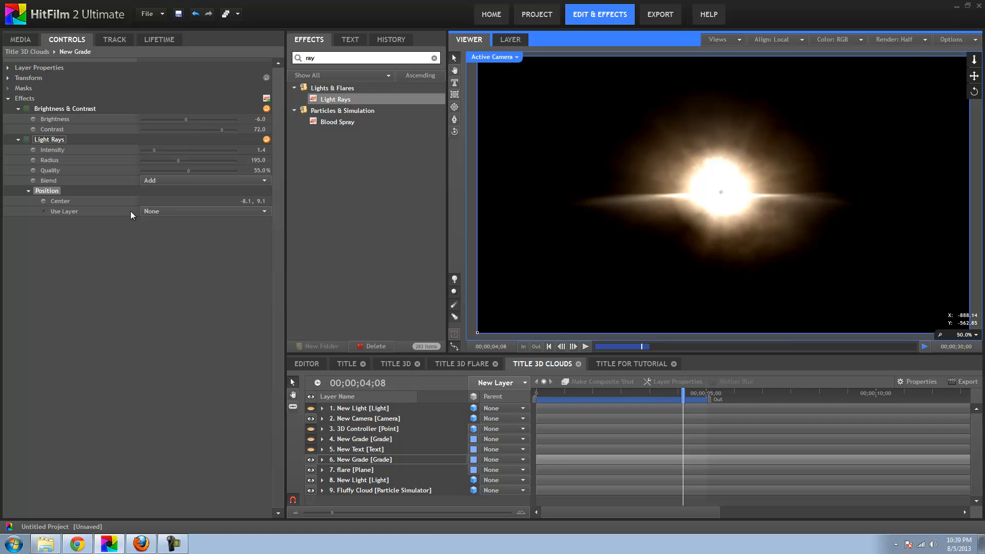
Show the New Text layer over the cloud, list its effects, and select its Light Rays effect
left_click(357, 449)
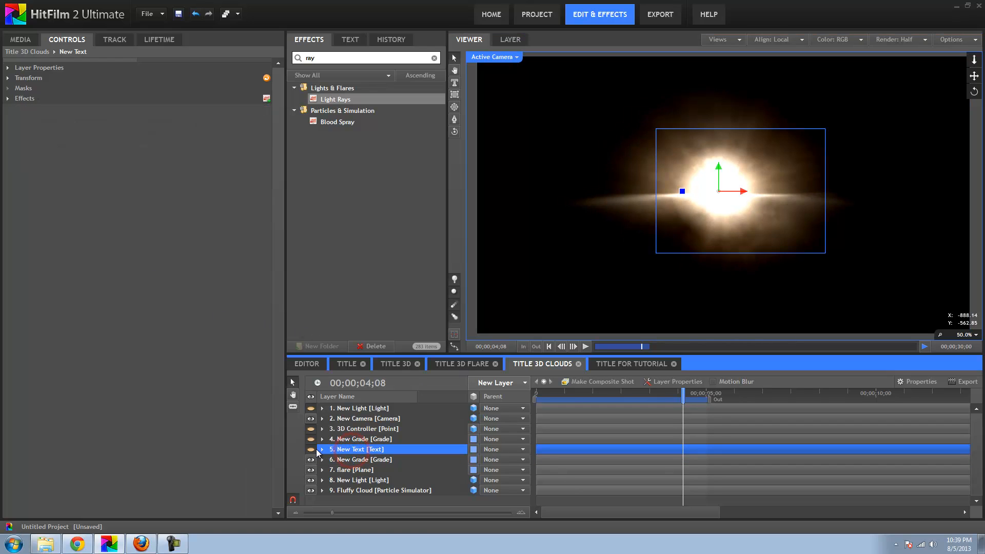
left_click(311, 450)
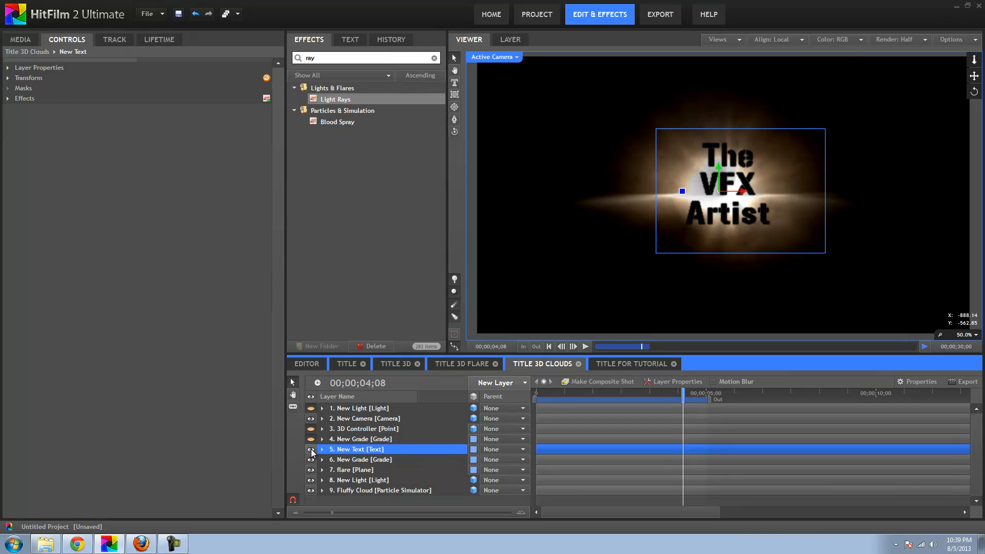
left_click(7, 98)
left_click(46, 111)
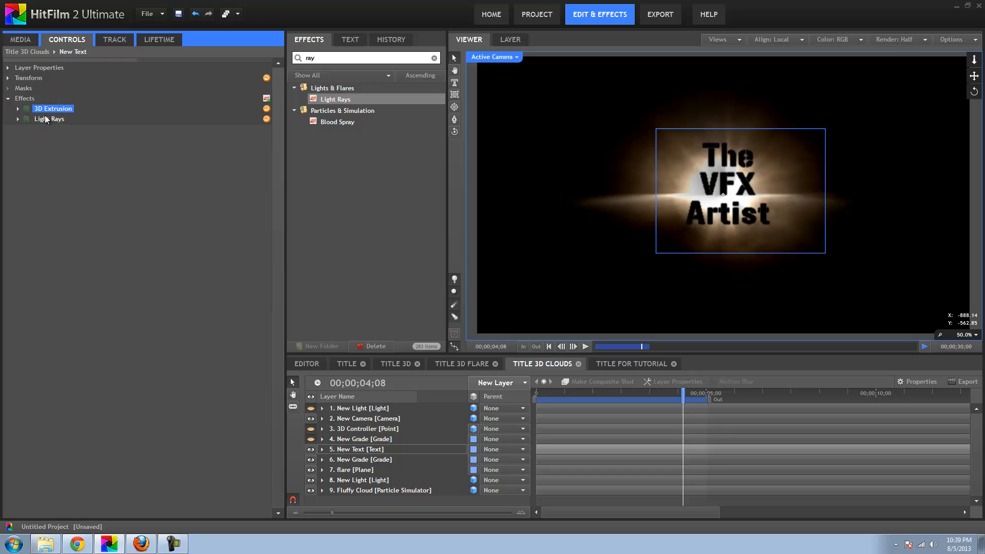
left_click(46, 119)
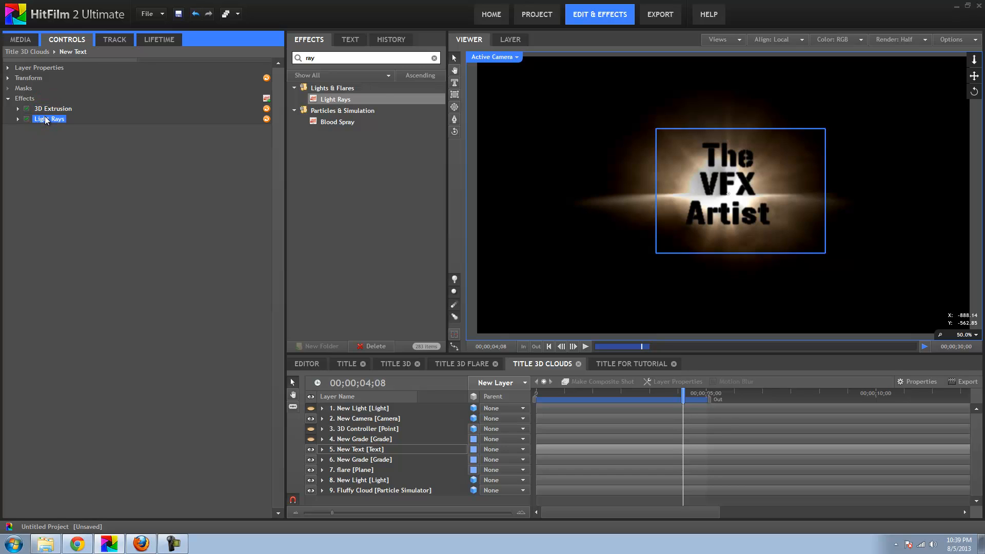
Show the New Grade layer directly above the text and expand its Light Rays effect settings
left_click(316, 439)
left_click(322, 439)
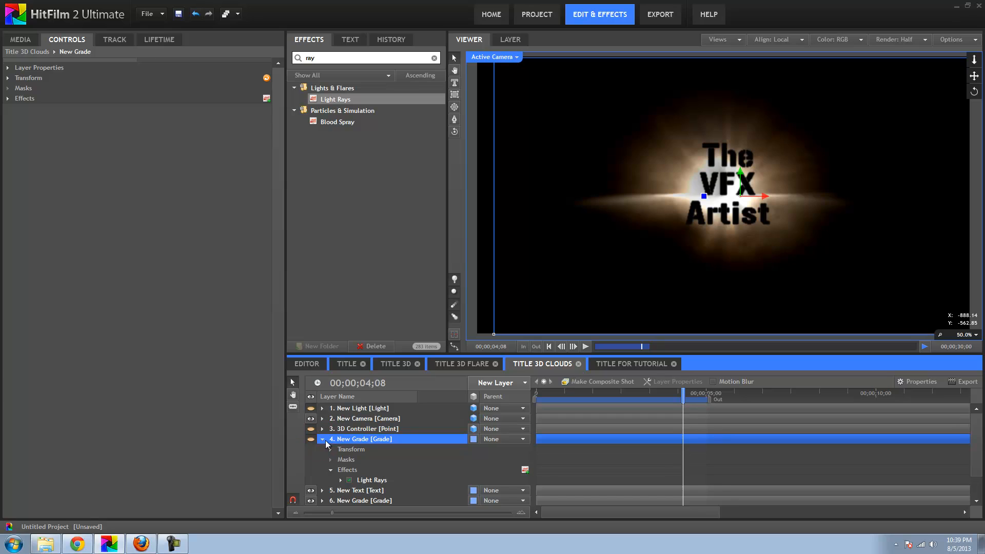
left_click(311, 440)
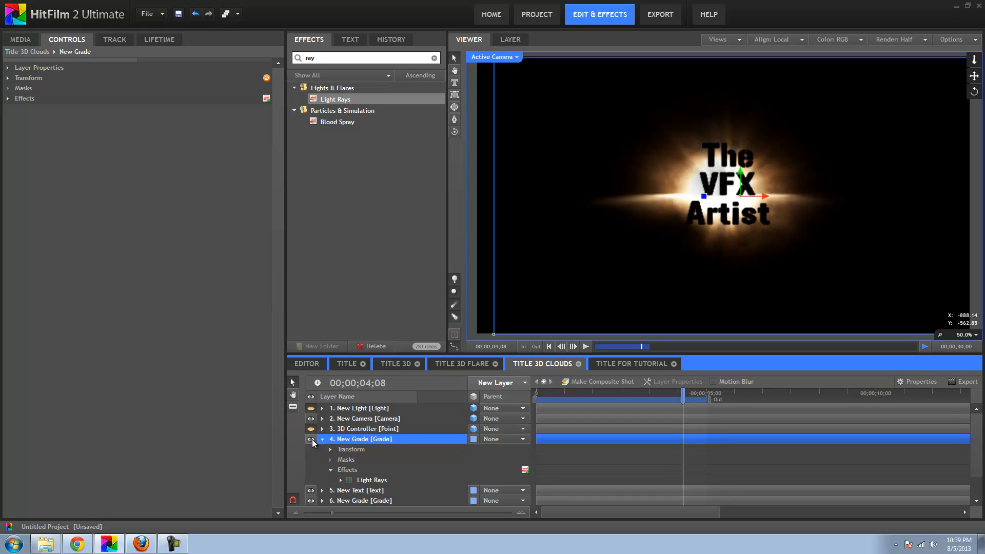
left_click(7, 98)
left_click(18, 108)
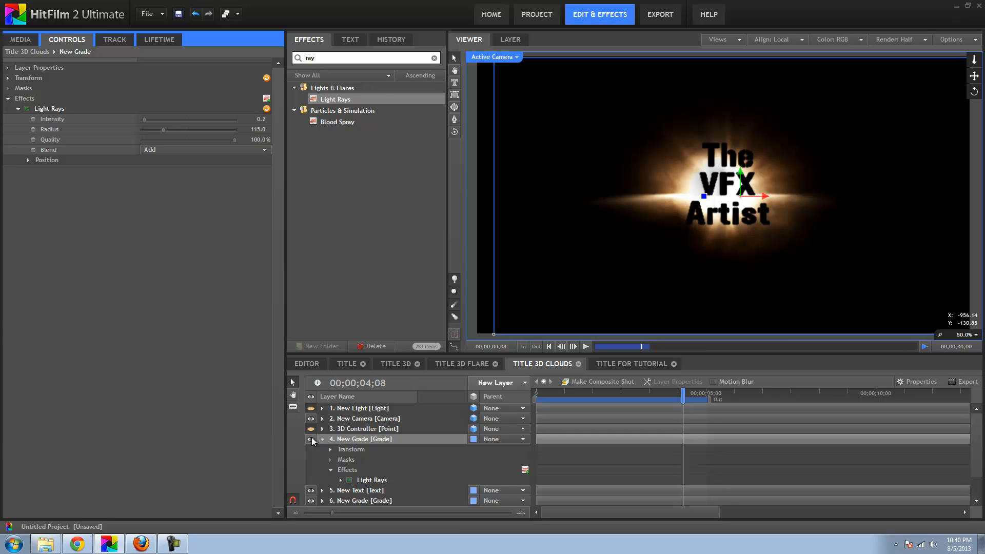
Turn on the topmost New Light layer and expand its Layer Properties and Transform settings
left_click(348, 429)
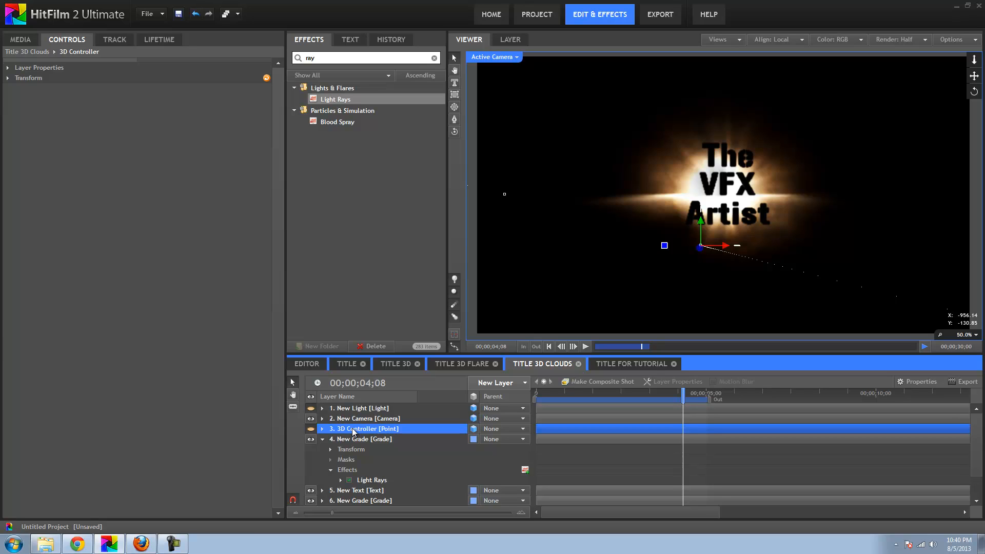
left_click(359, 419)
left_click(311, 409)
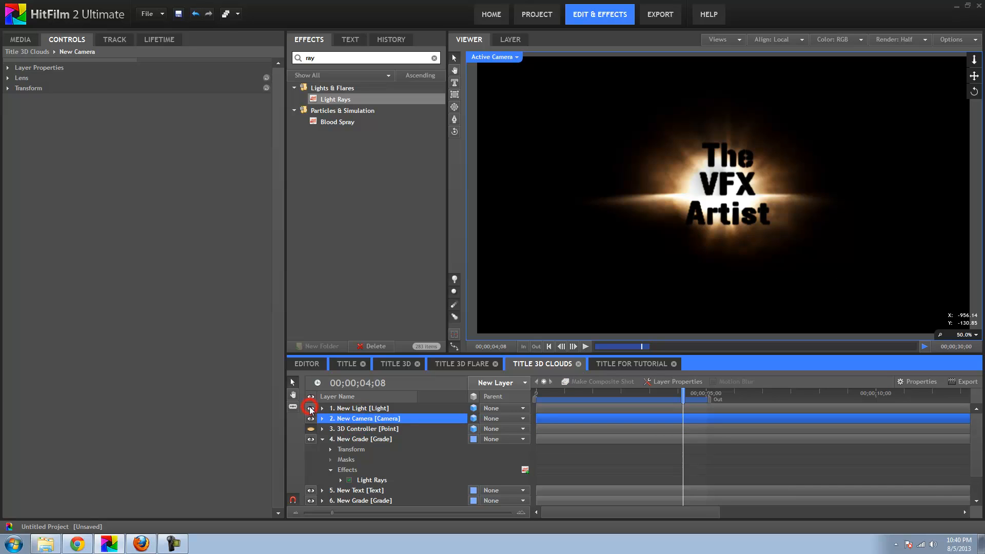
left_click(322, 408)
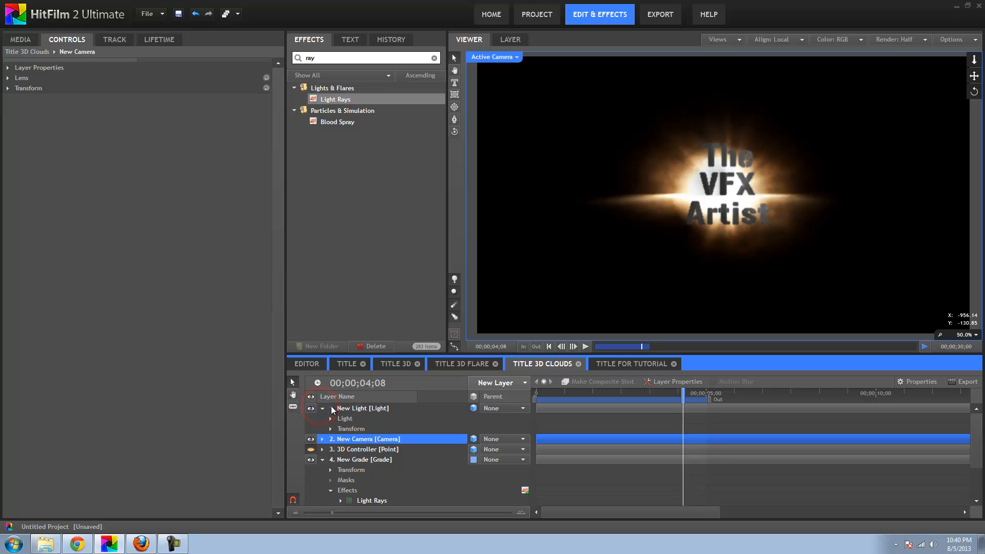
left_click(343, 408)
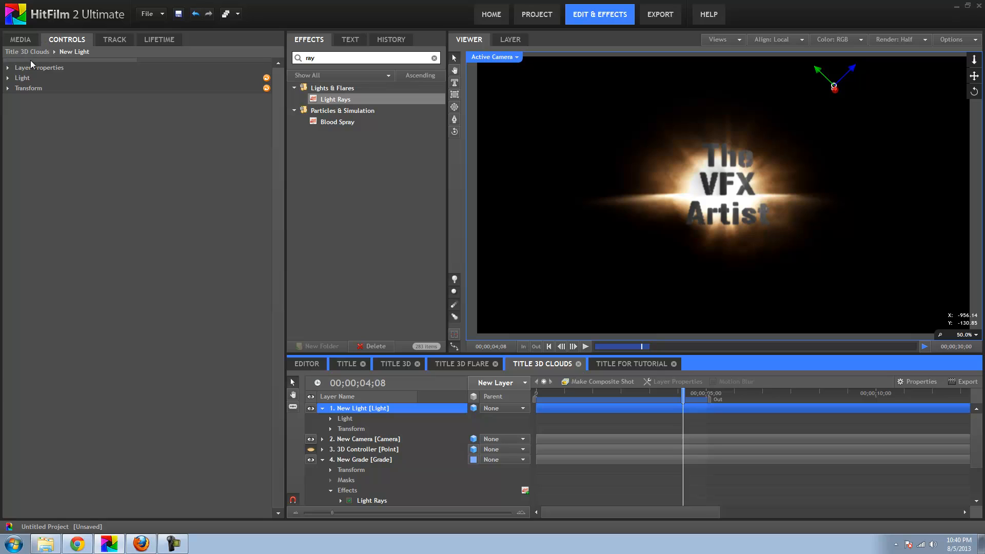
left_click(8, 89)
left_click(8, 68)
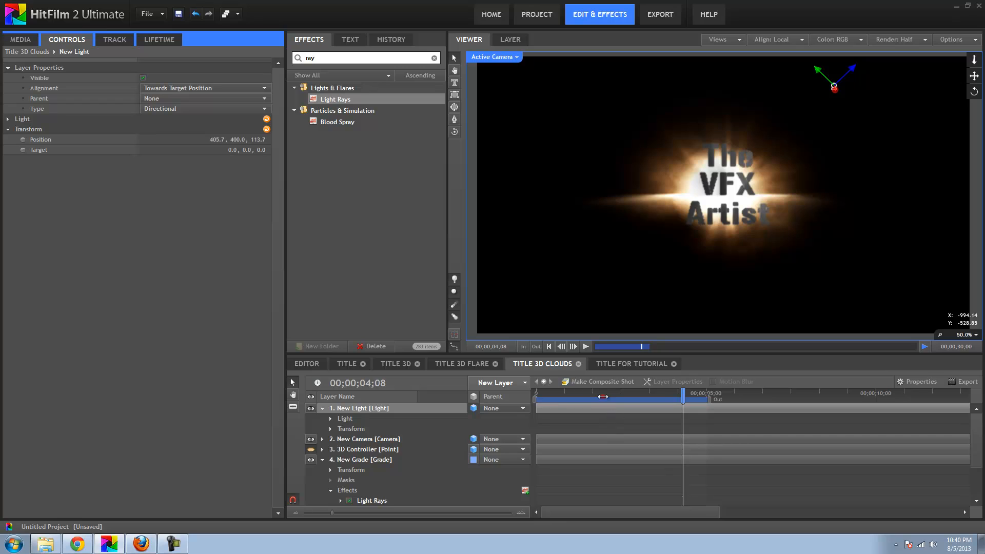
Preview the cloud title animation at several points between 00;00;00;07 and 00;00;03;03, ending at 00;00;02;14
mouse_move(608, 395)
left_mouse_down()
mouse_move(581, 396)
mouse_move(609, 395)
left_mouse_up()
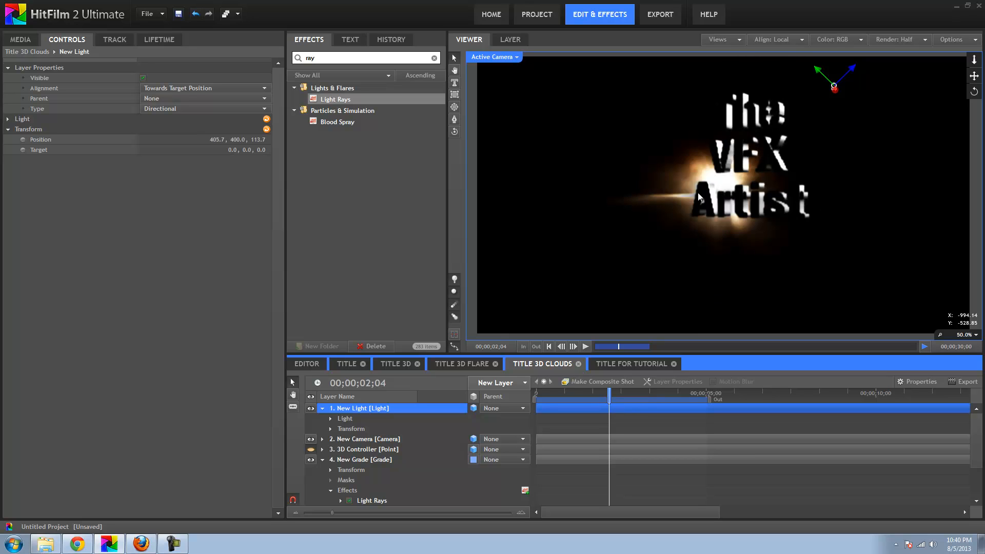
scroll(699, 196, "up", 2)
scroll(704, 204, "down", 3)
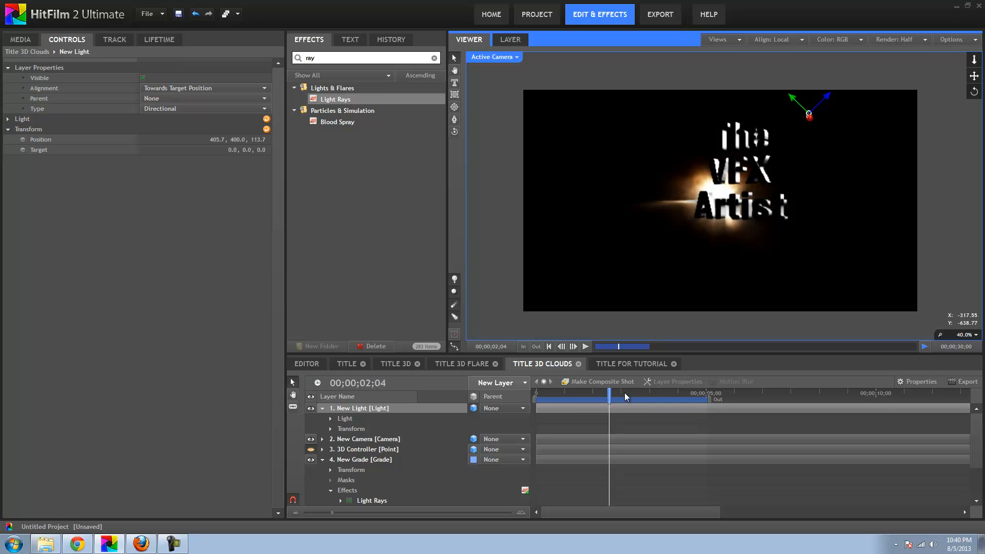
left_click_drag(631, 396, 643, 392)
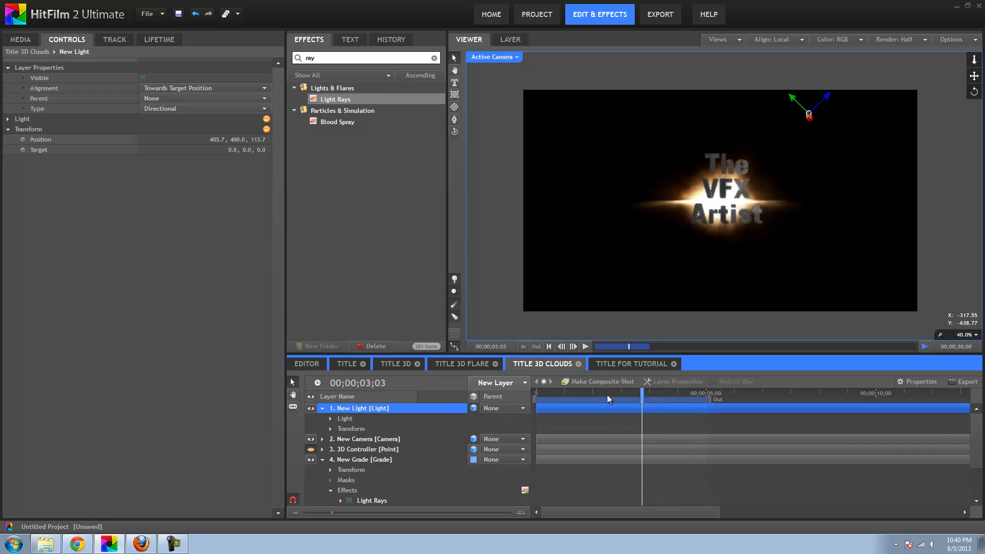
left_click(560, 393)
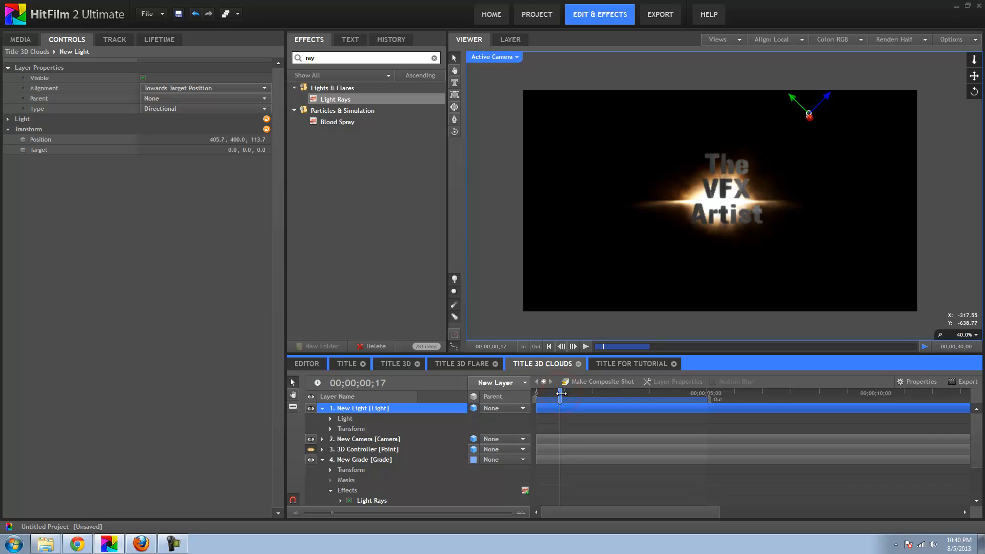
scroll(561, 393, "down", 3)
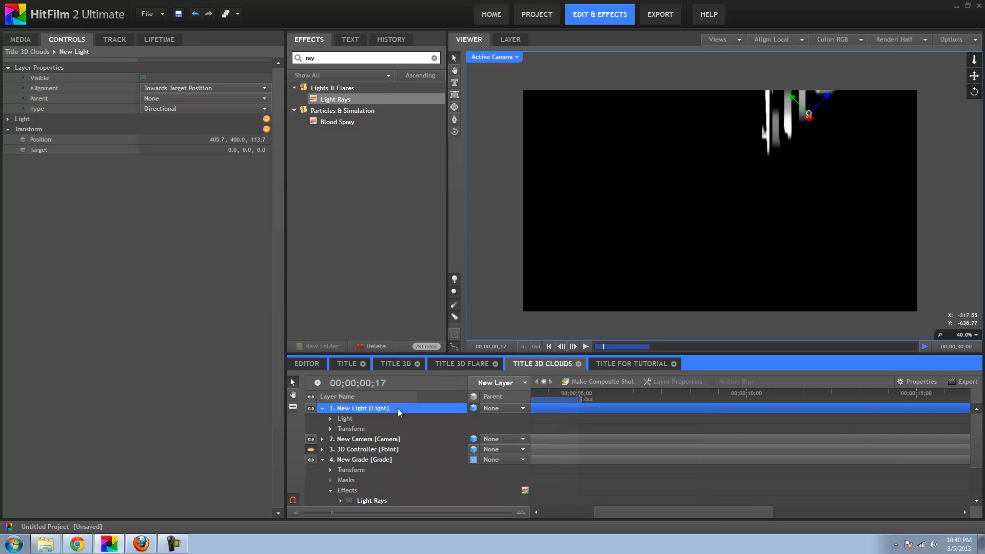
scroll(584, 393, "up", 3)
left_click(546, 393)
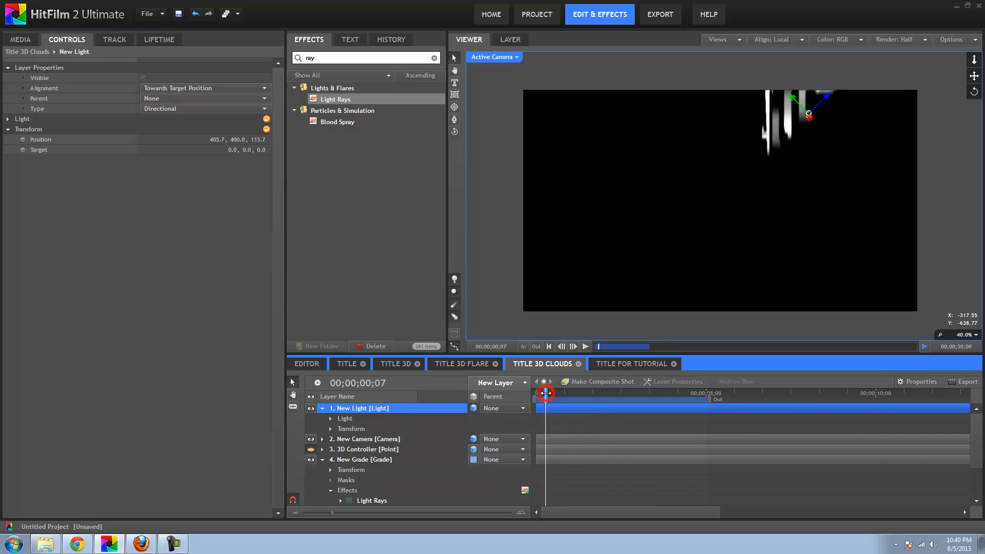
left_click(622, 394)
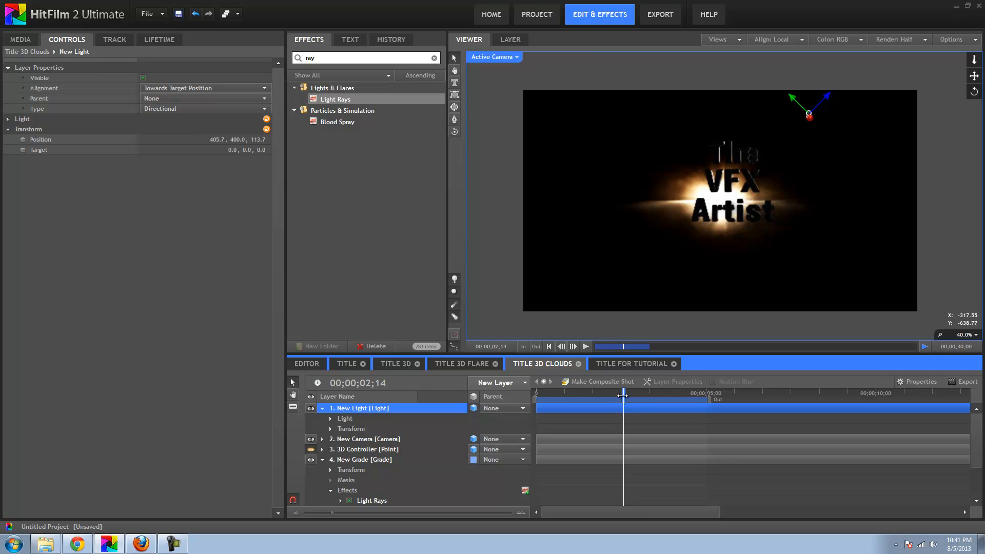
Return to the Title For Tutorial composite shot and preview the movie title at 00;00;02;10
left_click(438, 328)
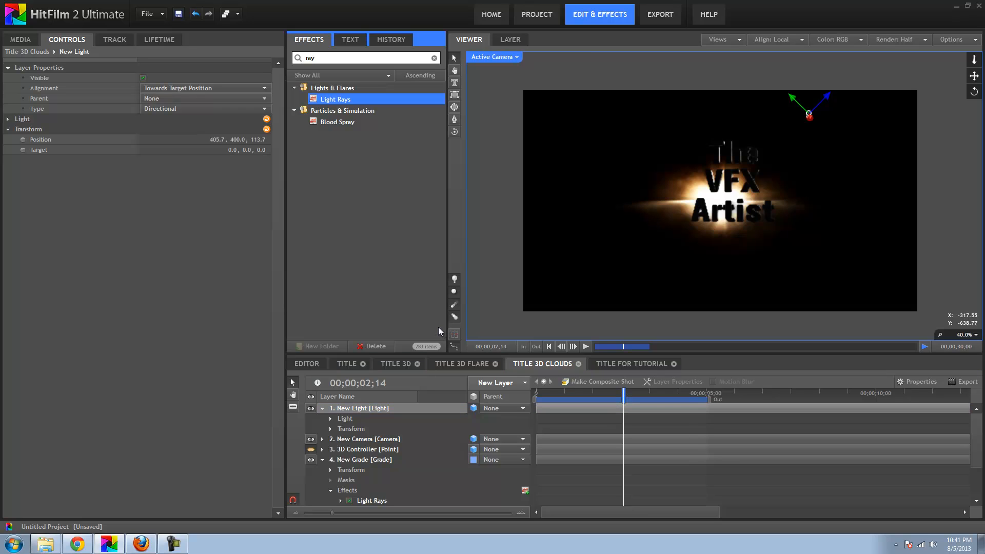
left_click(624, 364)
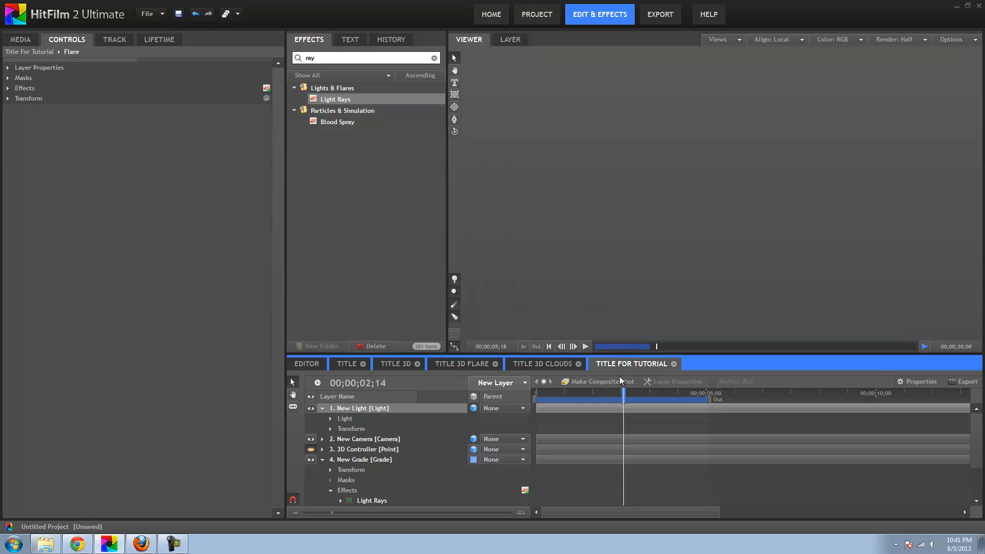
left_click_drag(591, 394, 570, 393)
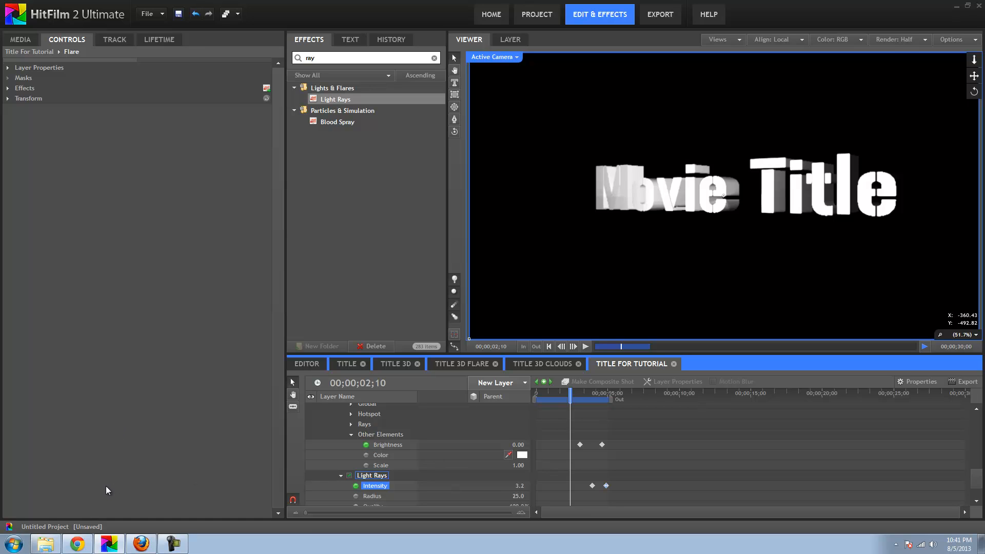
left_click(173, 543)
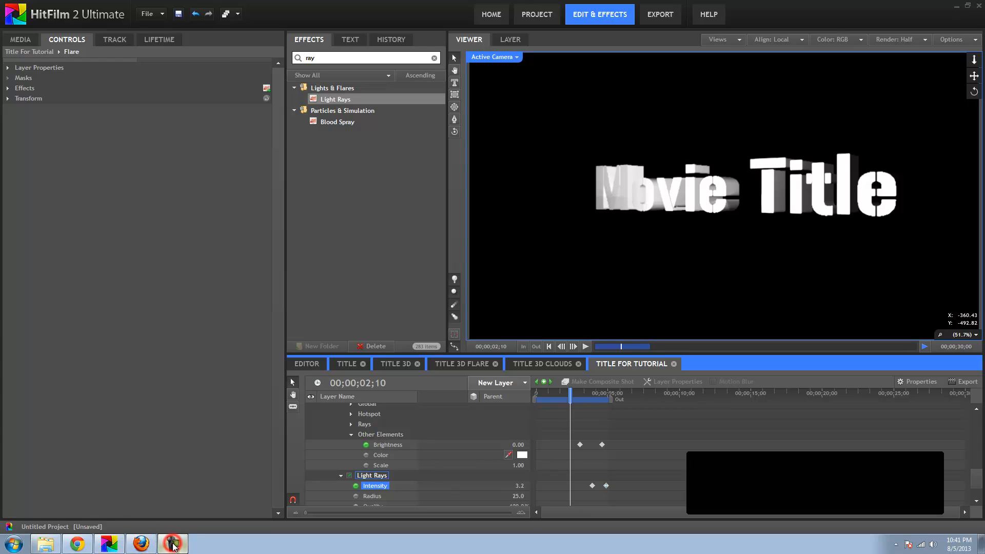